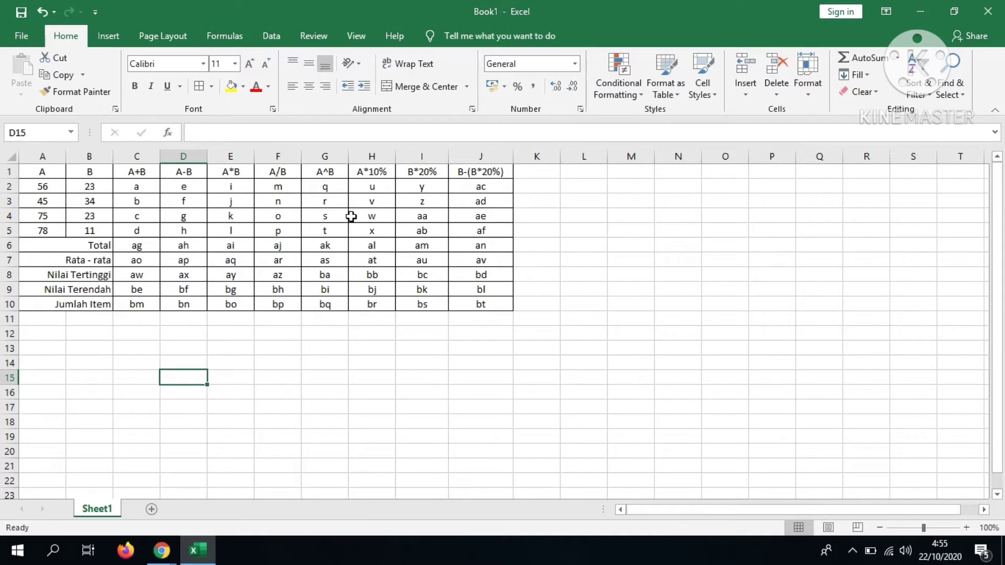
- Examine the source numbers in columns A and B, rows 2 to 5
{"action": "left_click", "coordinate": [55, 188]}
{"action": "key", "text": "Down"}
{"action": "key", "text": "Down"}
{"action": "key", "text": "Up"}
{"action": "key", "text": "Up"}
{"action": "key", "text": "Right"}
{"action": "key", "text": "Down"}
{"action": "key", "text": "Down"}
{"action": "key", "text": "Down"}
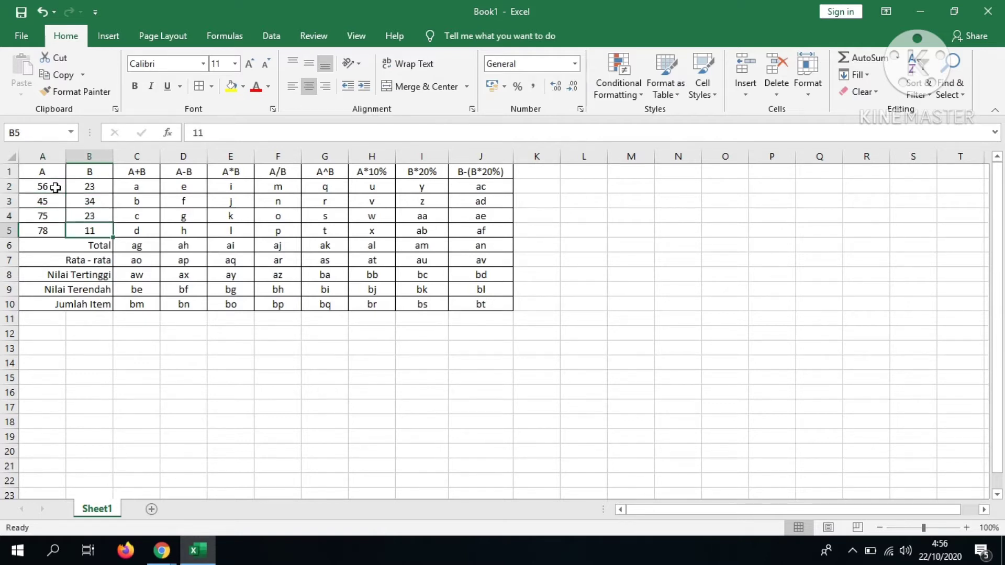
- Examine the A+B column from its header in C1 down through the placeholder cells
{"action": "key", "text": "Right"}
{"action": "key", "text": "Up"}
{"action": "key", "text": "Up"}
{"action": "key", "text": "Up"}
{"action": "key", "text": "Up"}
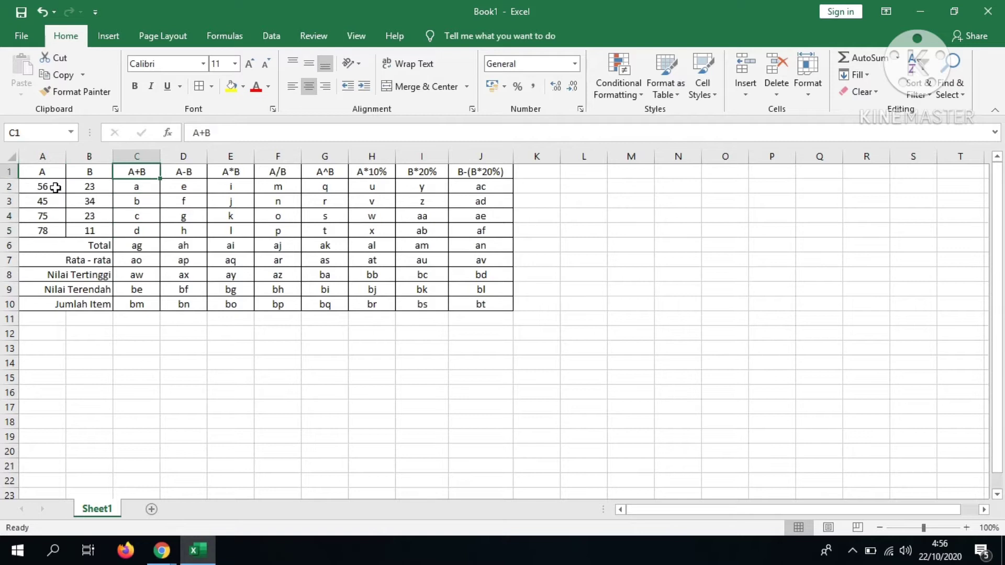
{"action": "key", "text": "Down"}
{"action": "key", "text": "Down"}
{"action": "key", "text": "Down"}
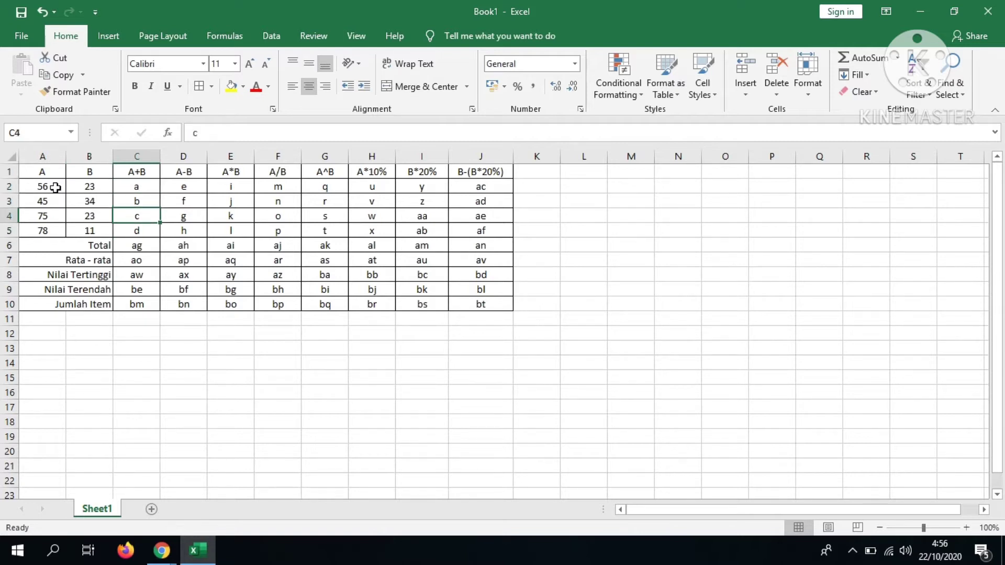
- Select the whole block of placeholder cells C2:J10 to show the area meant for formulas
{"action": "key", "text": "Up"}
{"action": "key", "text": "Up"}
{"action": "key", "text": "shift+Right"}
{"action": "key", "text": "shift+Right"}
{"action": "key", "text": "shift+Right"}
{"action": "key", "text": "shift+Right"}
{"action": "key", "text": "shift+Right"}
{"action": "key", "text": "shift+Right"}
{"action": "key", "text": "shift+Right"}
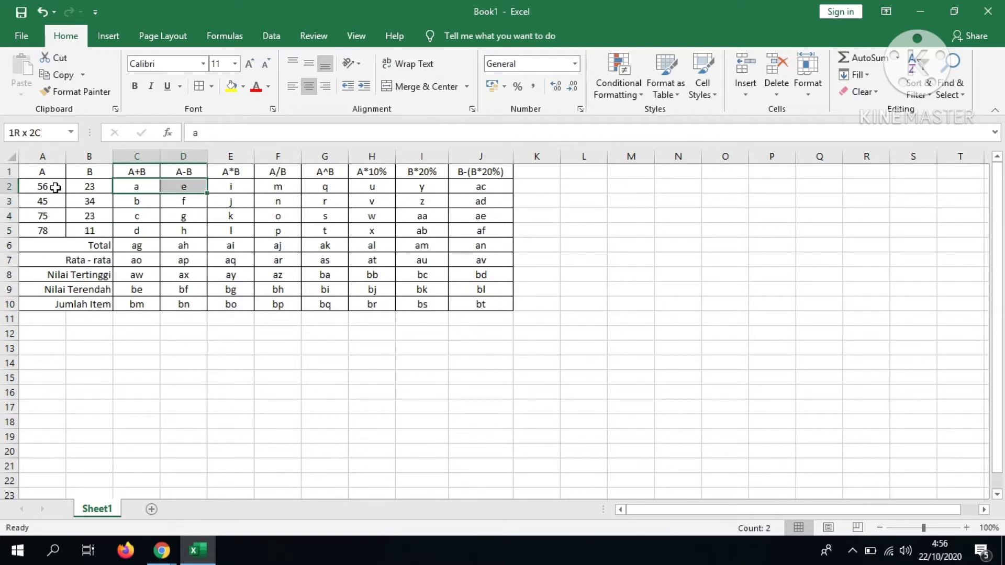
{"action": "key", "text": "shift+Down"}
{"action": "key", "text": "shift+Down"}
{"action": "key", "text": "shift+Down"}
{"action": "key", "text": "shift+Down"}
{"action": "key", "text": "shift+Down"}
{"action": "key", "text": "shift+Down"}
{"action": "key", "text": "shift+Down"}
{"action": "key", "text": "shift+Down"}
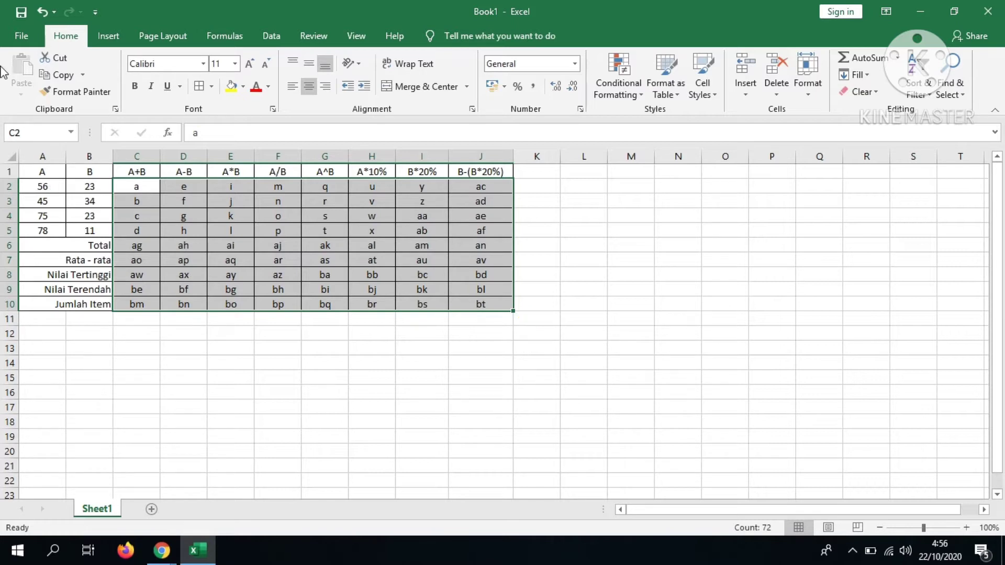
- Go over the A+B header in C1 and the placeholder cells below it once more
{"action": "left_click", "coordinate": [138, 173]}
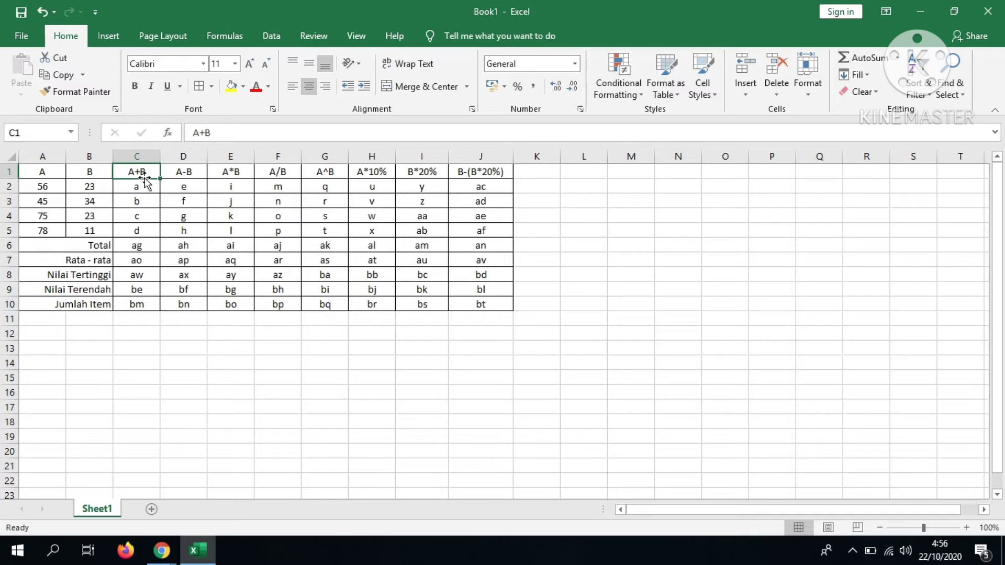
{"action": "key", "text": "Down"}
{"action": "key", "text": "Down"}
{"action": "key", "text": "Down"}
{"action": "key", "text": "Down"}
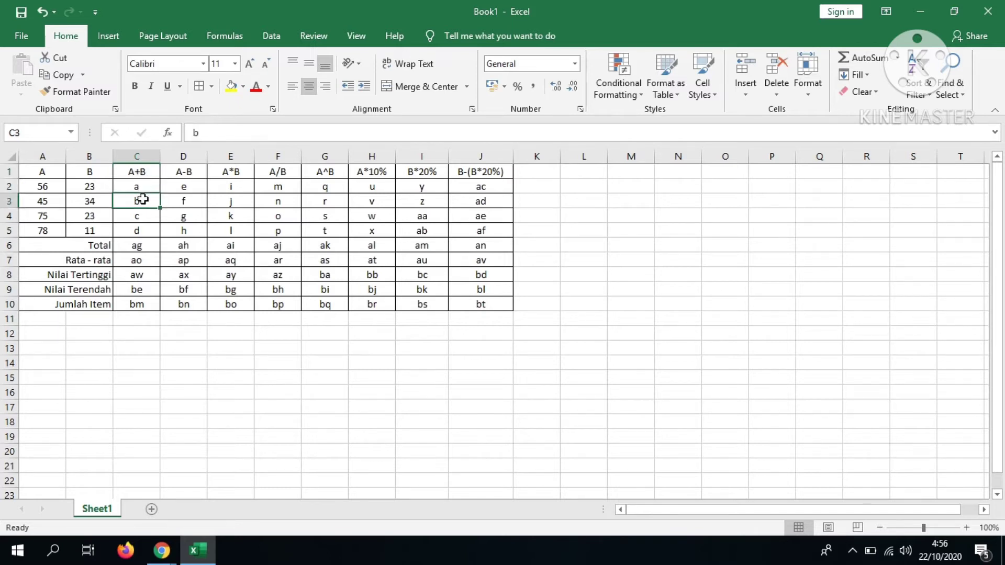
{"action": "left_click", "coordinate": [140, 171]}
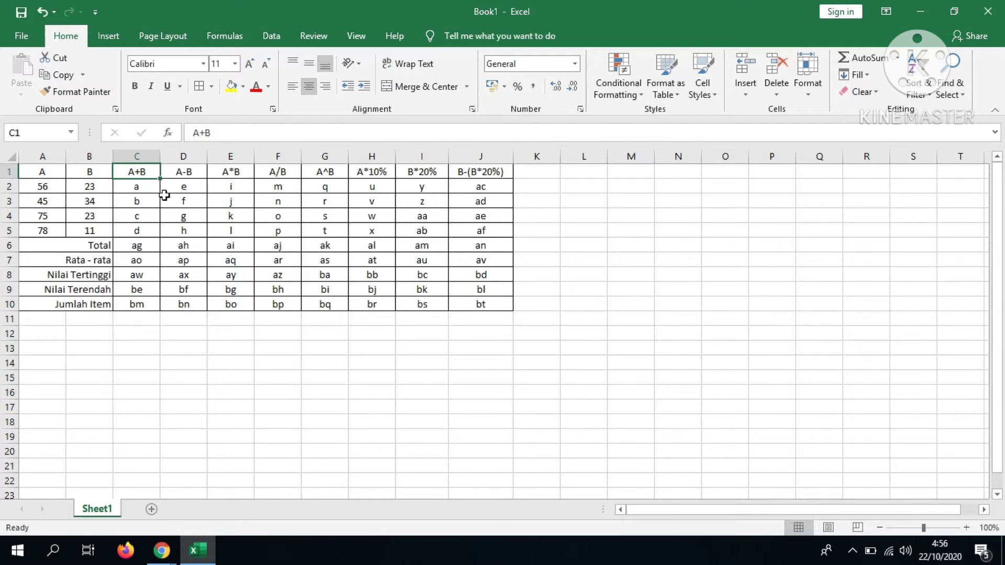
- Examine the A-B column from its header in D1 through the placeholder cells down to D5
{"action": "key", "text": "Right"}
{"action": "key", "text": "Down"}
{"action": "key", "text": "Down"}
{"action": "key", "text": "Down"}
{"action": "key", "text": "Down"}
{"action": "key", "text": "Up"}
{"action": "key", "text": "Up"}
{"action": "key", "text": "Up"}
{"action": "key", "text": "Up"}
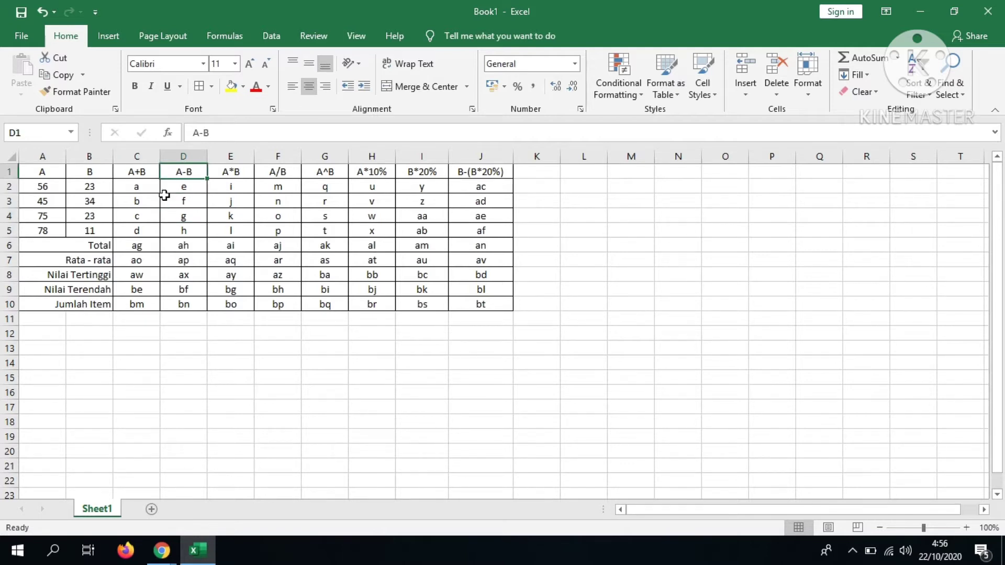
- Look through the remaining calculation columns E to J in rows 2 to 5
{"action": "key", "text": "Down"}
{"action": "key", "text": "Right"}
{"action": "key", "text": "Right"}
{"action": "key", "text": "Right"}
{"action": "key", "text": "Right"}
{"action": "key", "text": "Right"}
{"action": "key", "text": "Right"}
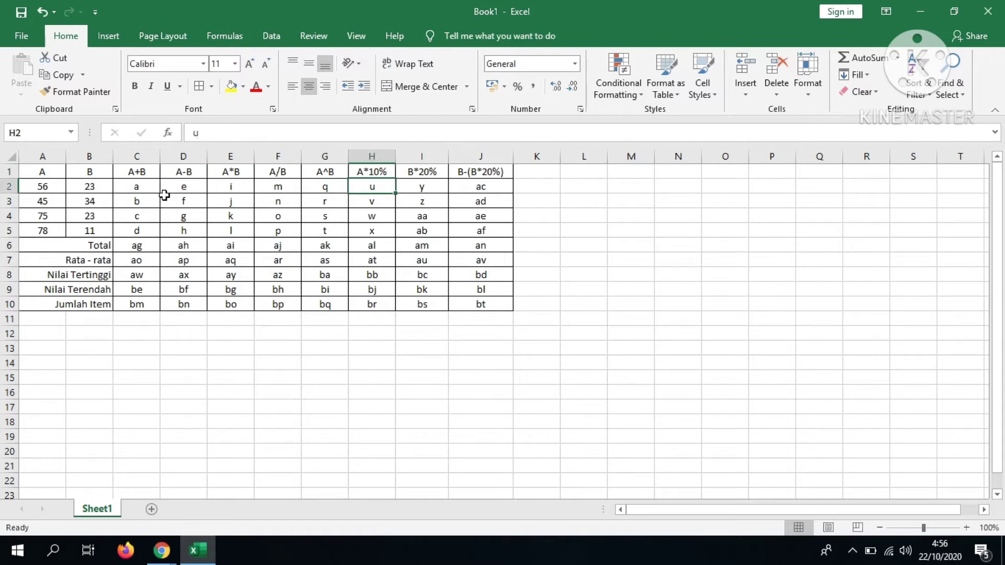
{"action": "key", "text": "Down"}
{"action": "key", "text": "Down"}
{"action": "key", "text": "Down"}
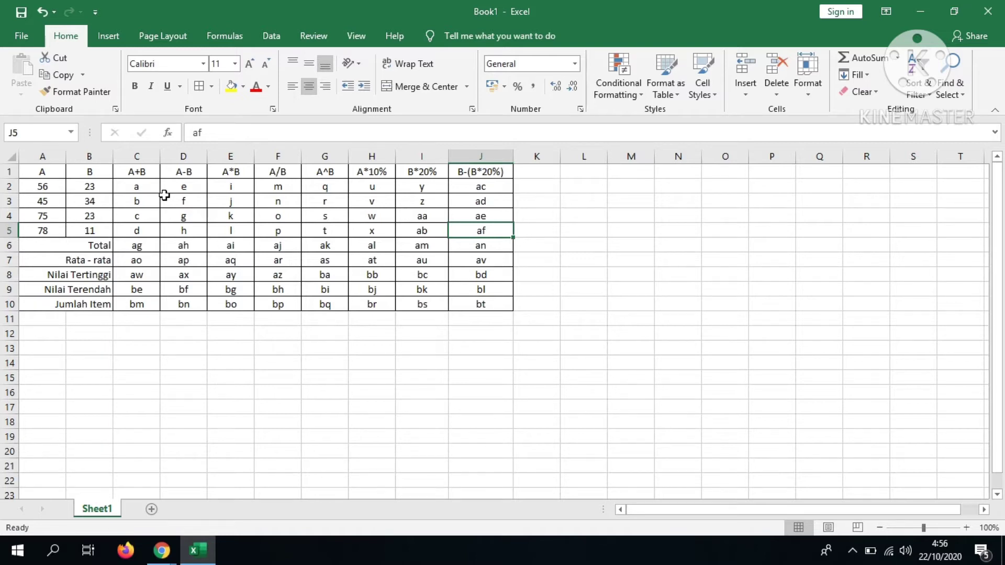
- Go through the Total row across columns C to J and return to its label in A6
{"action": "key", "text": "Left"}
{"action": "key", "text": "Left"}
{"action": "key", "text": "Left"}
{"action": "key", "text": "Left"}
{"action": "key", "text": "Left"}
{"action": "key", "text": "Left"}
{"action": "key", "text": "Left"}
{"action": "key", "text": "Left"}
{"action": "key", "text": "Left"}
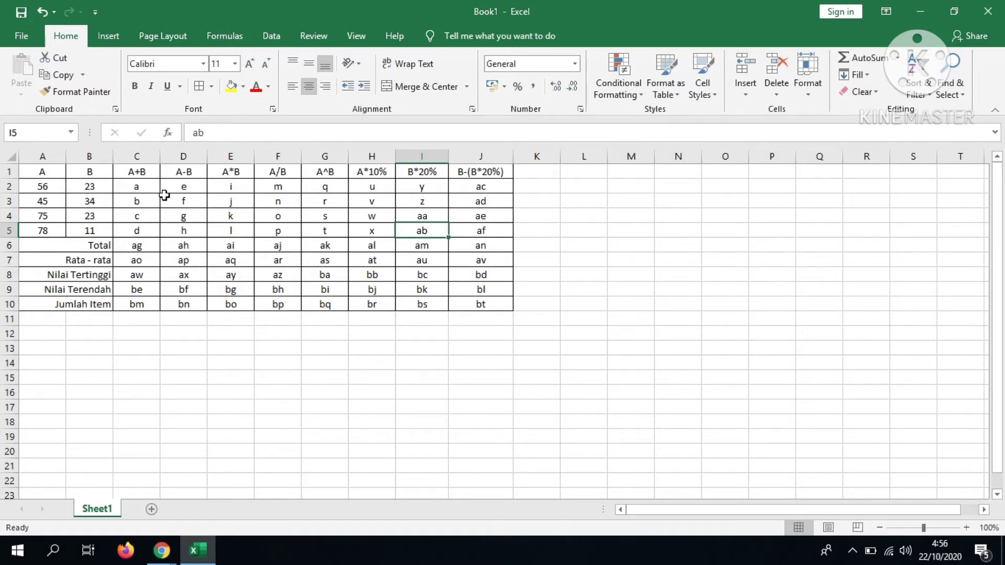
{"action": "key", "text": "Down"}
{"action": "key", "text": "Right"}
{"action": "key", "text": "Right"}
{"action": "key", "text": "Right"}
{"action": "key", "text": "Right"}
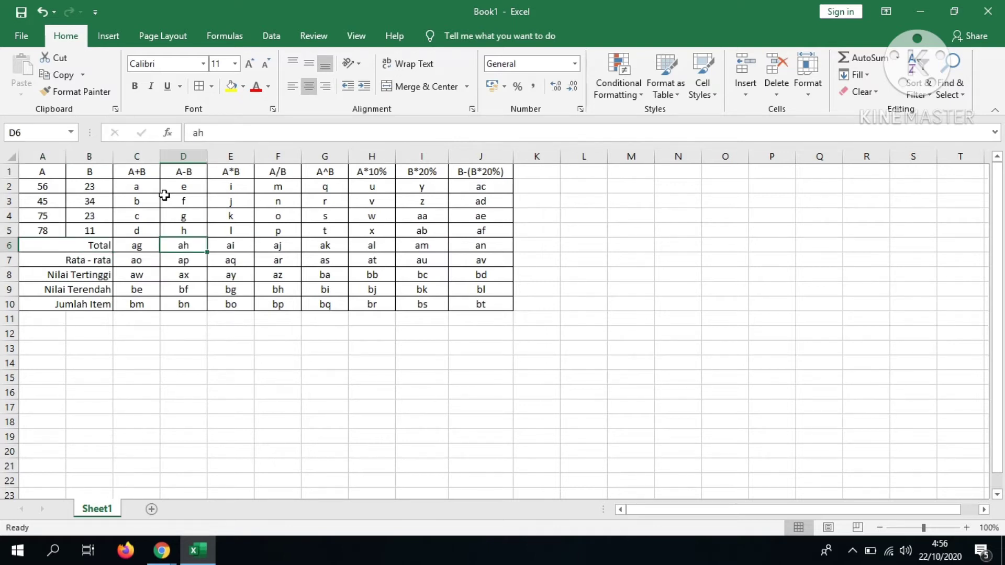
{"action": "key", "text": "Right"}
{"action": "key", "text": "Right"}
{"action": "key", "text": "Right"}
{"action": "key", "text": "Right"}
{"action": "key", "text": "Left"}
{"action": "key", "text": "Left"}
{"action": "key", "text": "Left"}
{"action": "key", "text": "Left"}
{"action": "key", "text": "Left"}
{"action": "key", "text": "Left"}
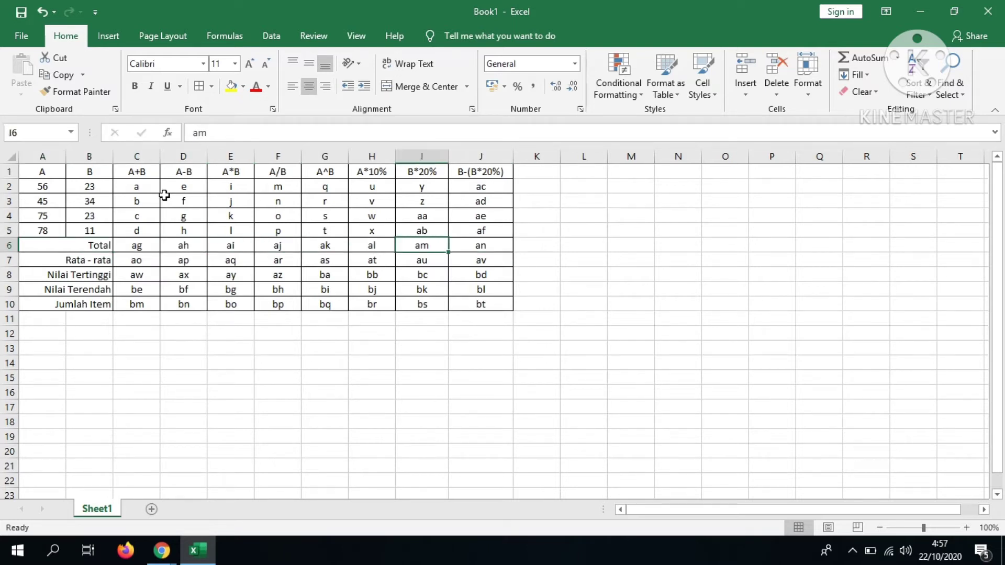
{"action": "key", "text": "Left"}
{"action": "key", "text": "Left"}
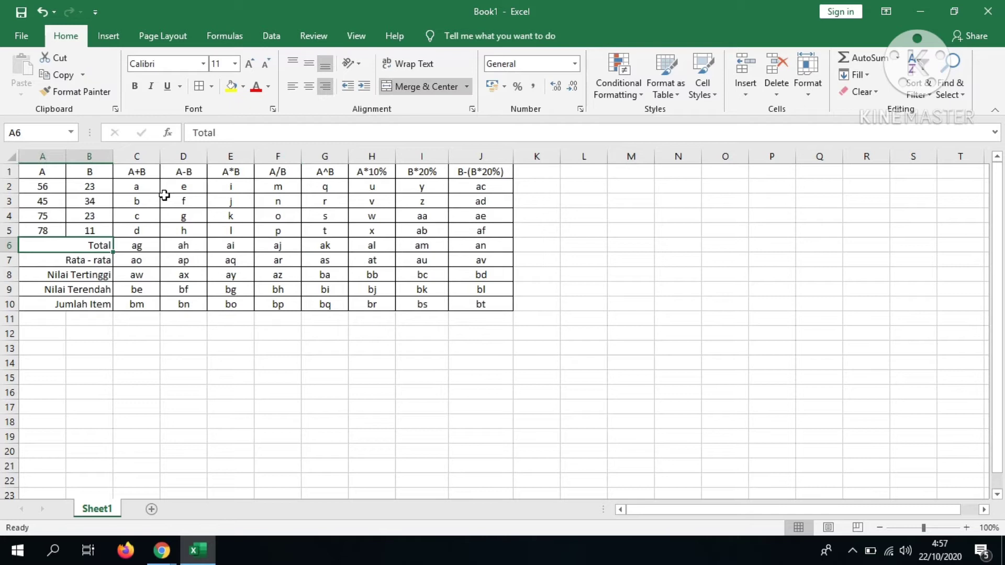
- Highlight C2:C5 as the A+B values behind the Total cell C6, and return to C6
{"action": "key", "text": "Right"}
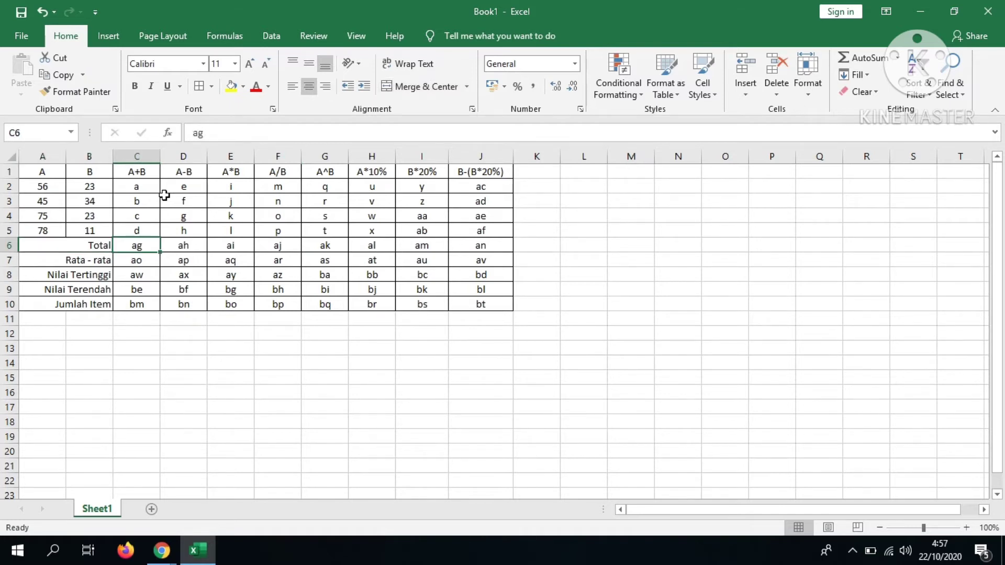
{"action": "key", "text": "Up"}
{"action": "key", "text": "Up"}
{"action": "key", "text": "Up"}
{"action": "key", "text": "Up"}
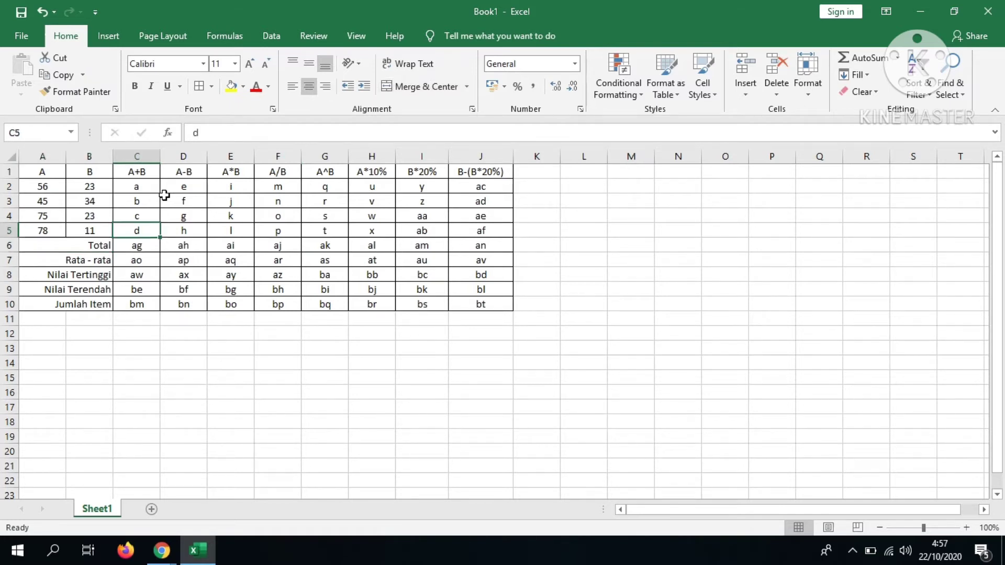
{"action": "key", "text": "shift+Down"}
{"action": "key", "text": "shift+Down"}
{"action": "key", "text": "shift+Down"}
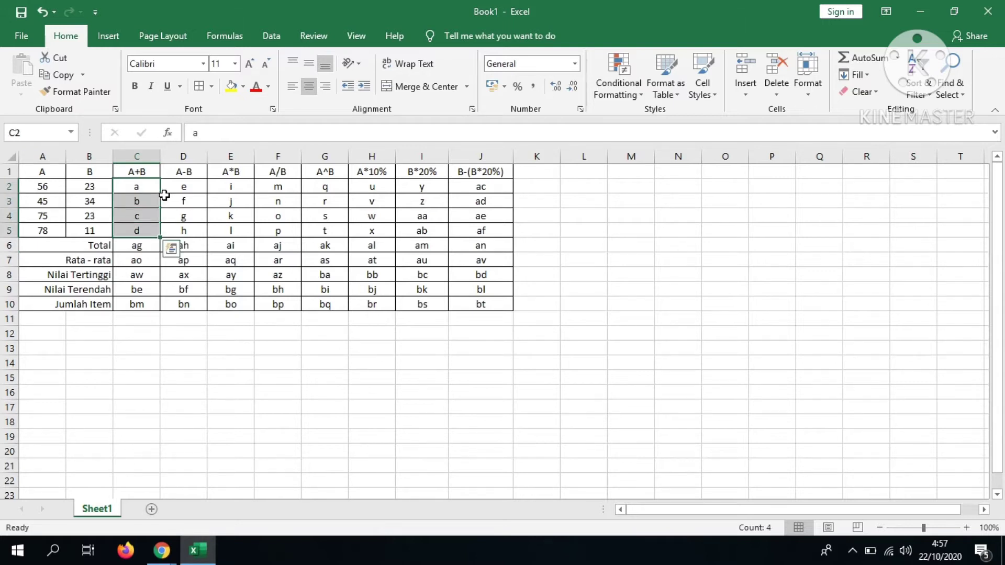
{"action": "key", "text": "Down"}
{"action": "key", "text": "Down"}
{"action": "key", "text": "Down"}
{"action": "key", "text": "Down"}
- Examine the remaining Total cells from D6 across to J6
{"action": "key", "text": "Right"}
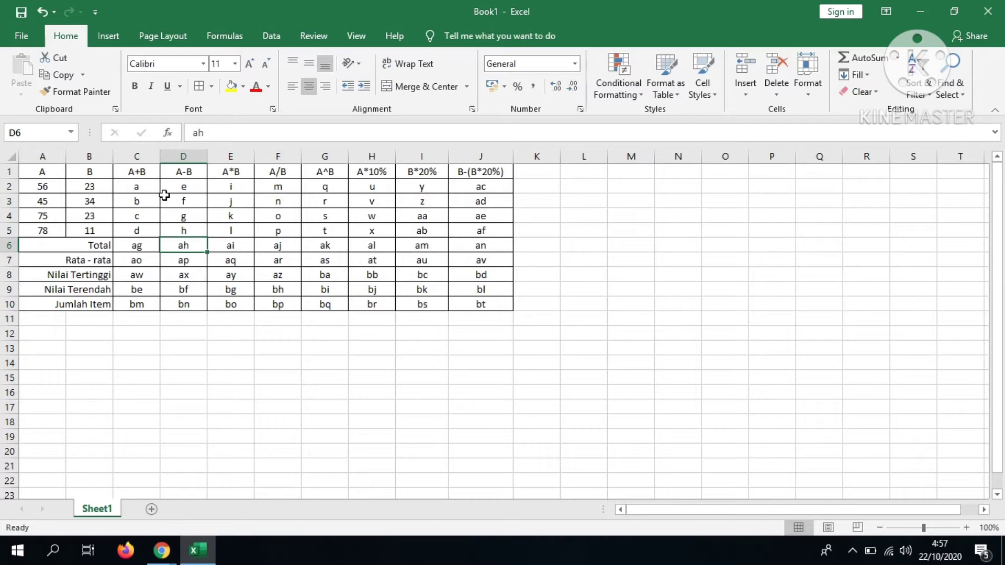
{"action": "key", "text": "Right"}
{"action": "key", "text": "Right"}
{"action": "key", "text": "Right"}
{"action": "key", "text": "Right"}
{"action": "key", "text": "Right"}
{"action": "key", "text": "Right"}
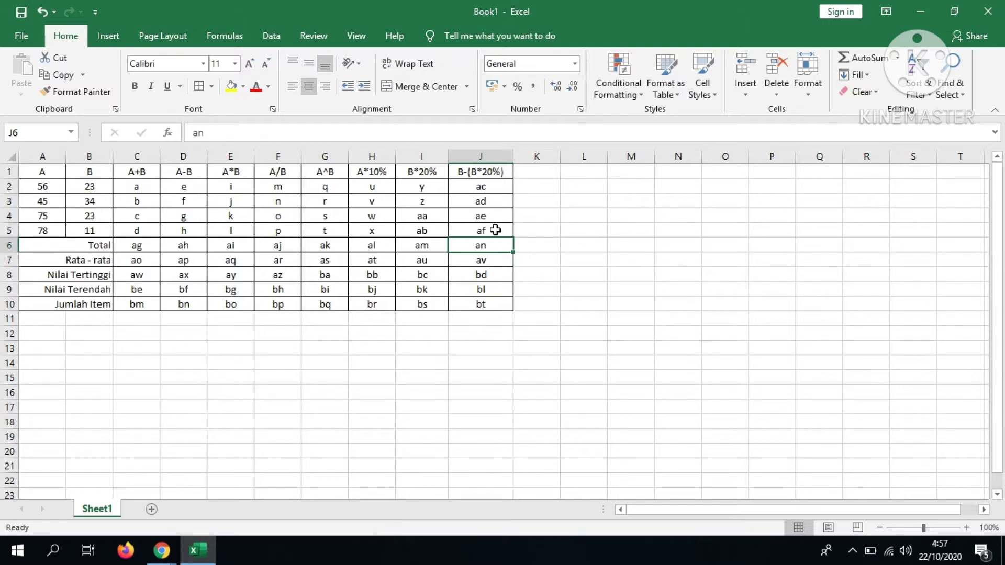
- Examine the Rata - rata row cells between C7 and J7
{"action": "key", "text": "Down"}
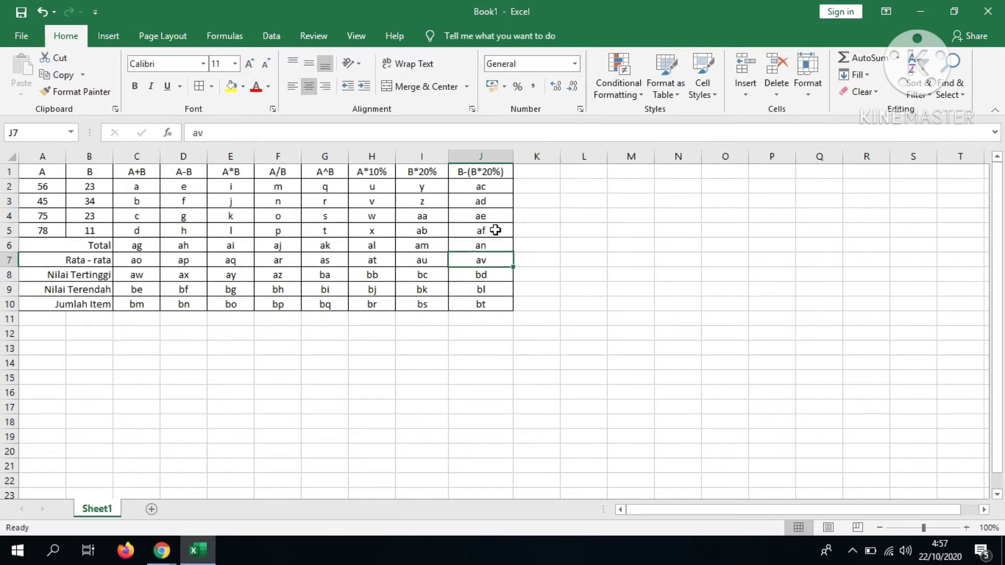
{"action": "key", "text": "Left"}
{"action": "key", "text": "Left"}
{"action": "key", "text": "Left"}
{"action": "key", "text": "Left"}
{"action": "key", "text": "Left"}
{"action": "key", "text": "Left"}
{"action": "key", "text": "Left"}
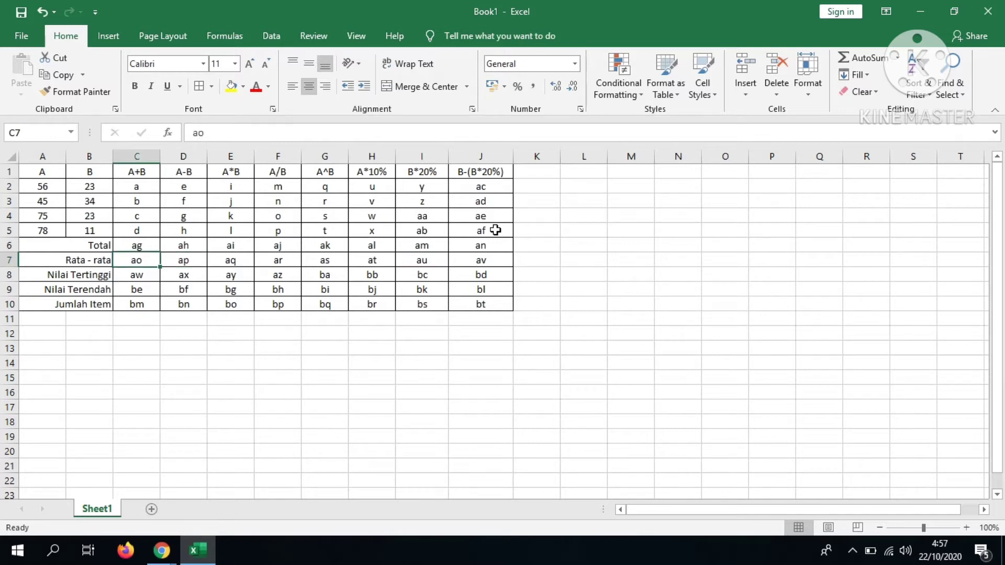
{"action": "key", "text": "Right"}
{"action": "key", "text": "Right"}
{"action": "key", "text": "Right"}
{"action": "key", "text": "Right"}
{"action": "key", "text": "Right"}
{"action": "key", "text": "Right"}
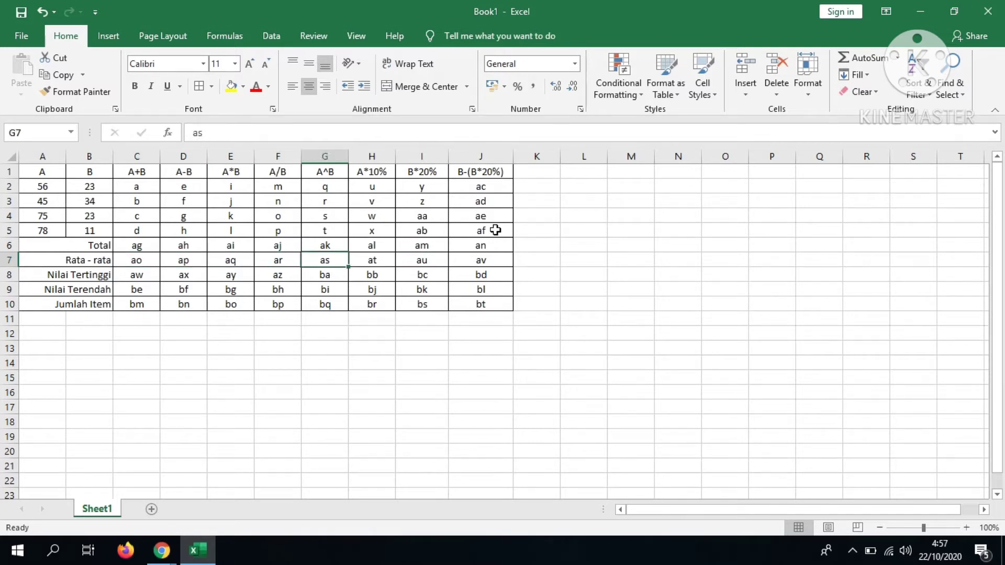
{"action": "key", "text": "Left"}
{"action": "key", "text": "Left"}
{"action": "key", "text": "Left"}
{"action": "key", "text": "Left"}
{"action": "key", "text": "Left"}
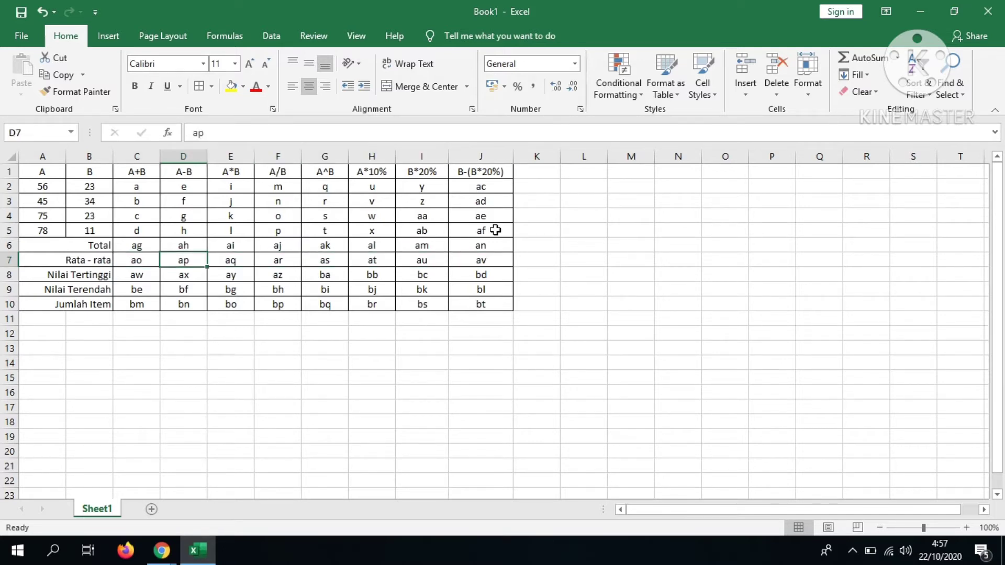
- Select the Rata - rata cells C7:J7
{"action": "key", "text": "Left"}
{"action": "key", "text": "shift+Right"}
{"action": "key", "text": "shift+Down"}
{"action": "key", "text": "shift+Up"}
{"action": "key", "text": "shift+Right"}
{"action": "key", "text": "shift+Right"}
{"action": "key", "text": "shift+Right"}
{"action": "key", "text": "shift+Right"}
{"action": "key", "text": "shift+Right"}
{"action": "key", "text": "shift+Right"}
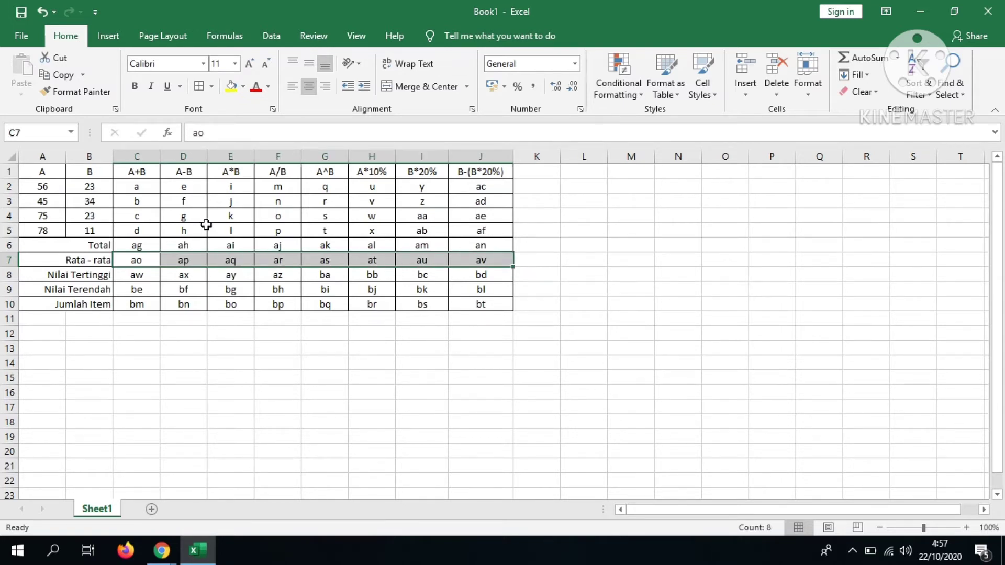
- Match the Rata - rata cells in columns C, D, E and J with their source values in rows 2 to 5
{"action": "left_click_drag", "start_coordinate": [141, 185], "coordinate": [139, 234]}
{"action": "left_click", "coordinate": [143, 264]}
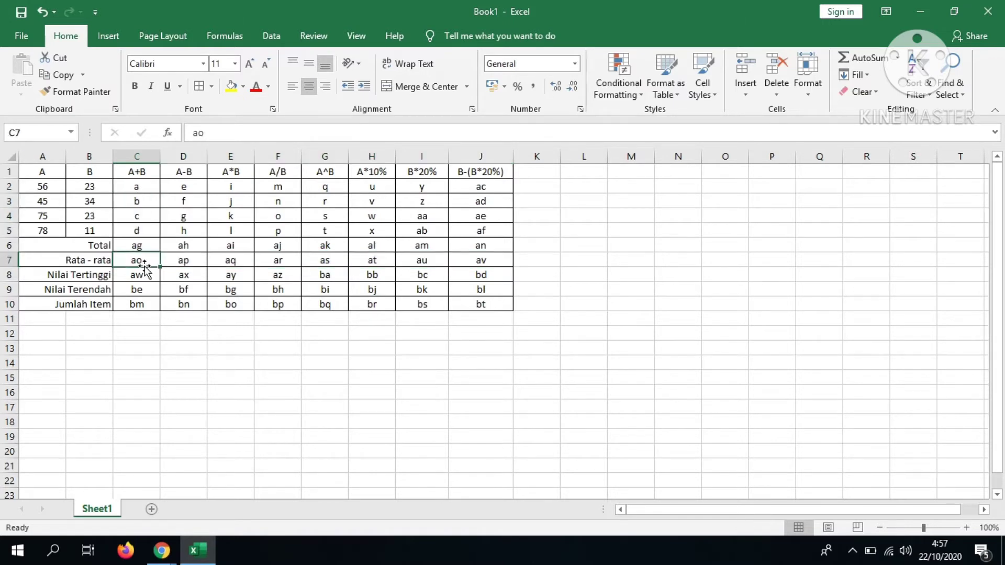
{"action": "left_click", "coordinate": [182, 266]}
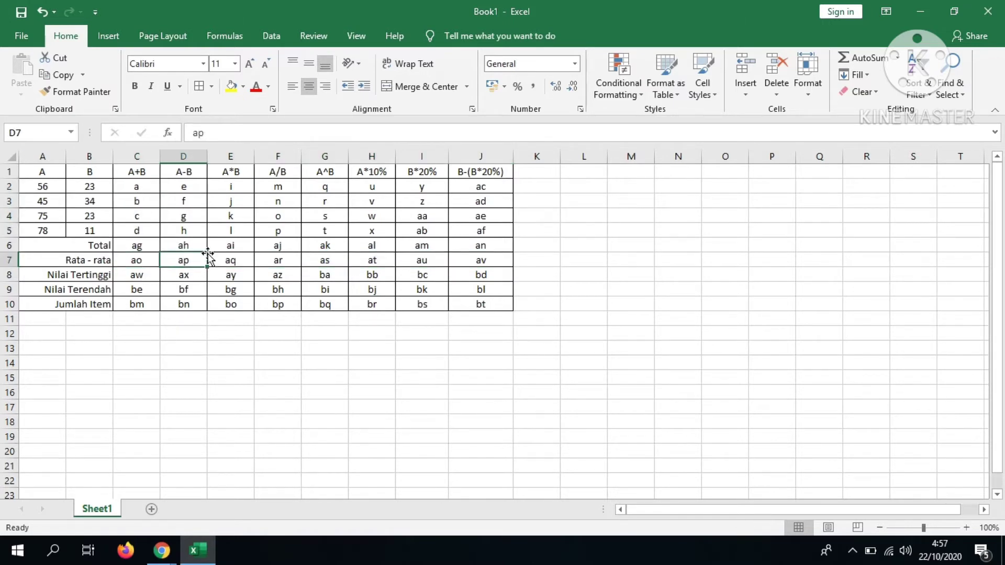
{"action": "left_click_drag", "start_coordinate": [189, 188], "coordinate": [188, 230]}
{"action": "left_click", "coordinate": [231, 263]}
{"action": "left_click_drag", "start_coordinate": [244, 186], "coordinate": [242, 228]}
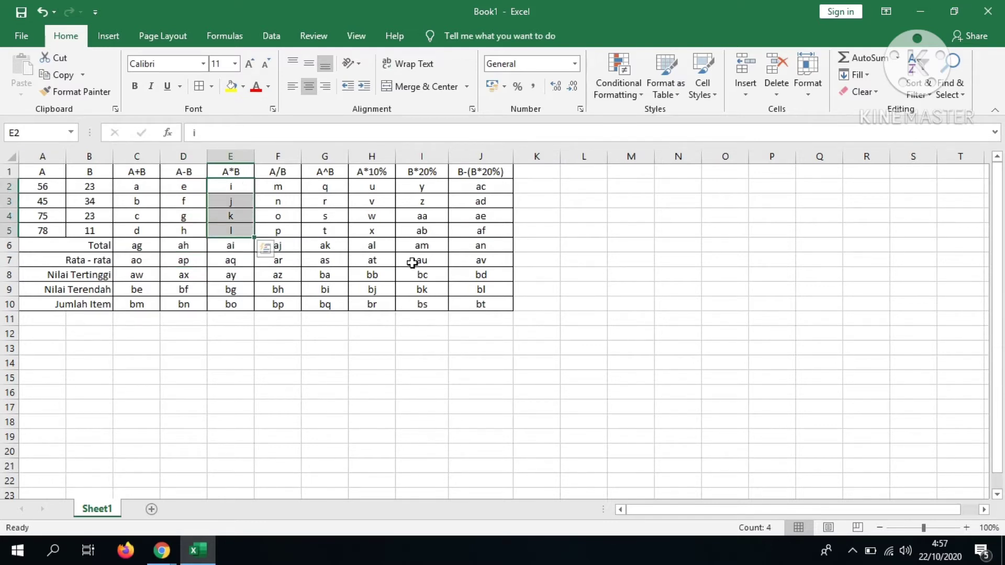
{"action": "left_click", "coordinate": [478, 260]}
{"action": "left_click", "coordinate": [492, 193]}
{"action": "left_click_drag", "start_coordinate": [492, 193], "coordinate": [493, 231]}
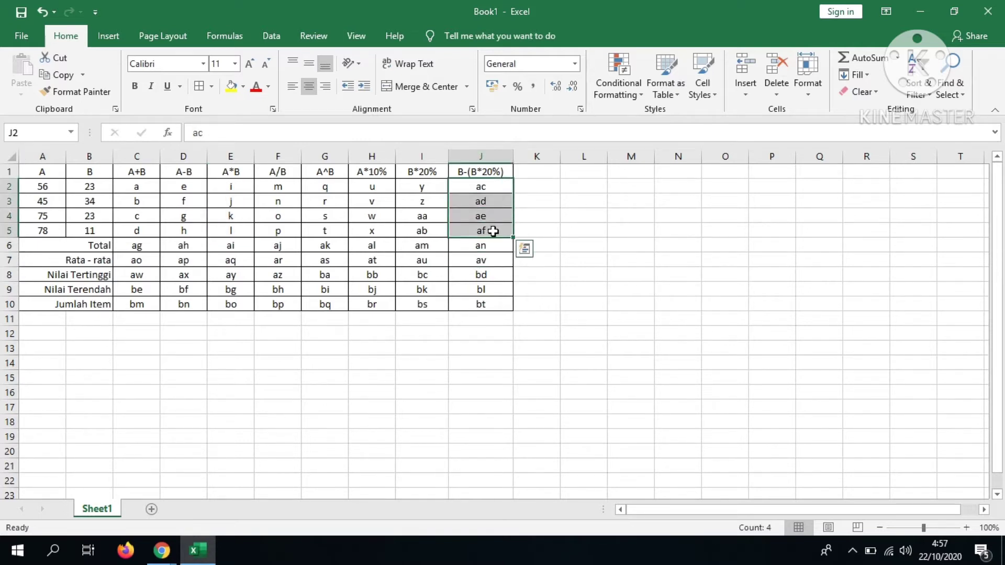
- Examine the Nilai Tertinggi row and the Nilai Terendah cells across to J9
{"action": "left_click", "coordinate": [132, 276]}
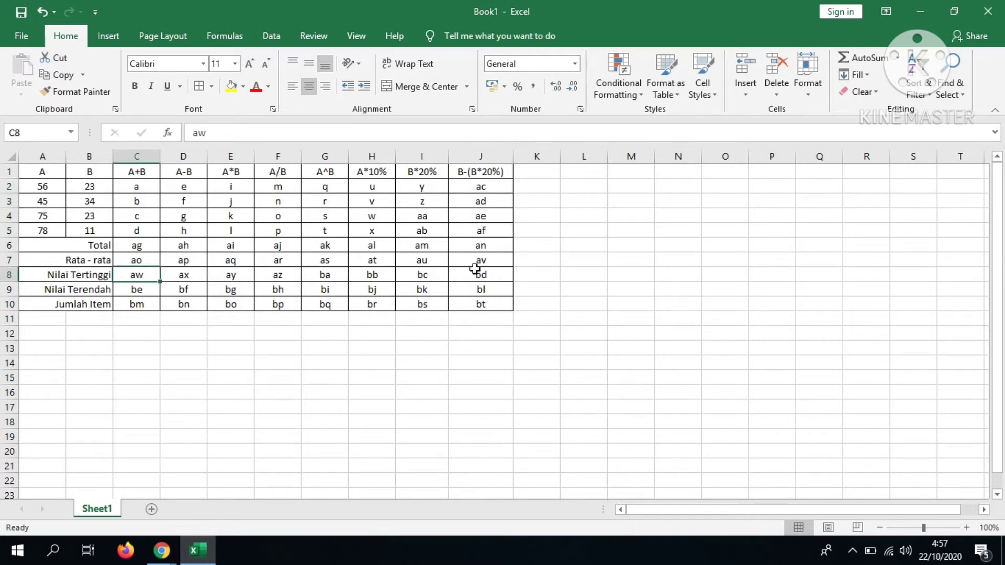
{"action": "left_click", "coordinate": [82, 273]}
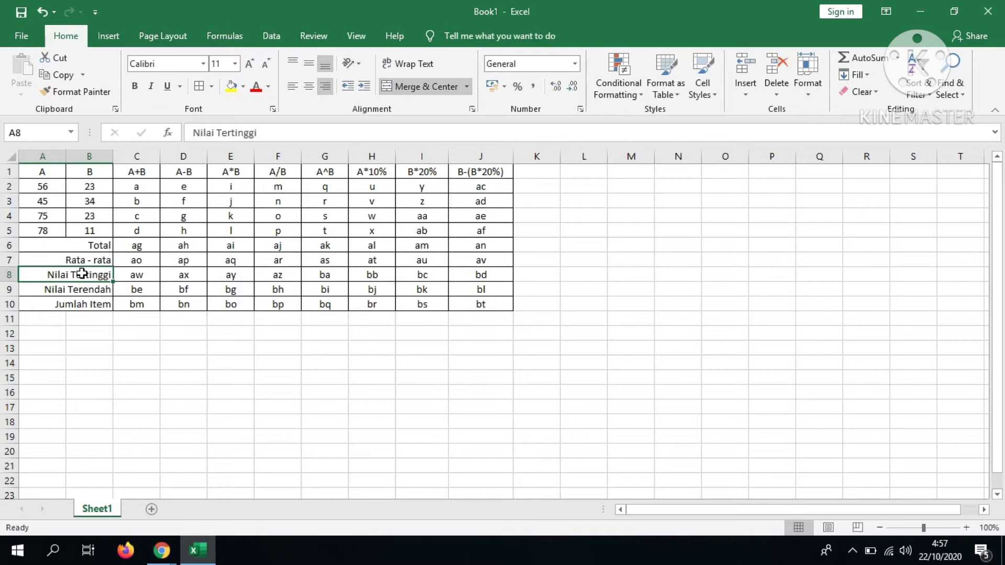
{"action": "key", "text": "Down"}
{"action": "key", "text": "Right"}
{"action": "key", "text": "Right"}
{"action": "key", "text": "Right"}
{"action": "key", "text": "Right"}
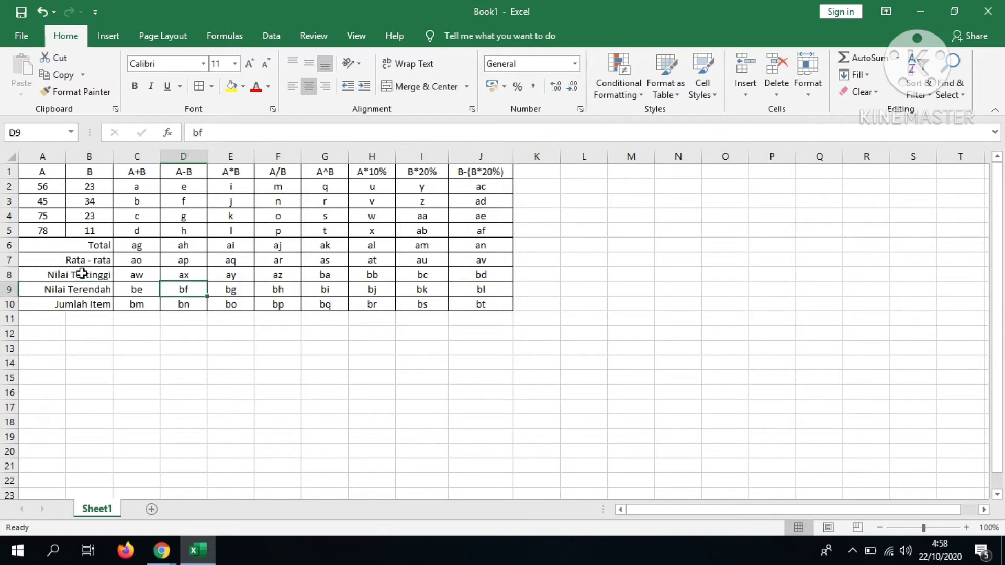
{"action": "key", "text": "Right"}
{"action": "key", "text": "Right"}
{"action": "key", "text": "Right"}
{"action": "key", "text": "Right"}
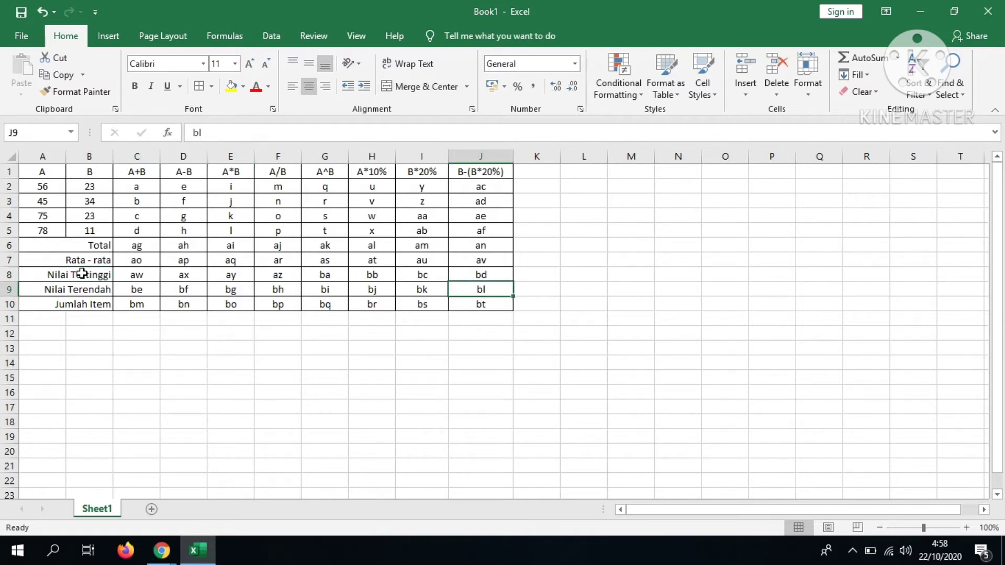
- Examine the Jumlah Item row from C10 across to column I
{"action": "left_click", "coordinate": [136, 309]}
{"action": "key", "text": "Right"}
{"action": "key", "text": "Right"}
{"action": "key", "text": "Right"}
{"action": "key", "text": "Right"}
{"action": "key", "text": "Right"}
{"action": "key", "text": "Right"}
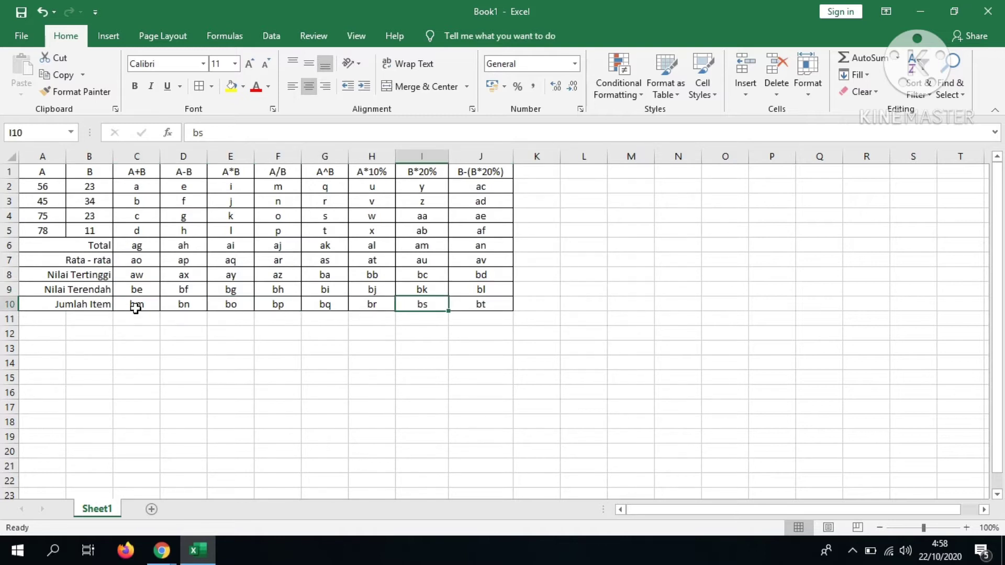
- Examine the Jumlah Item cell in column J and the Nilai Tertinggi, Nilai Terendah and Jumlah Item cells in column C
{"action": "key", "text": "Right"}
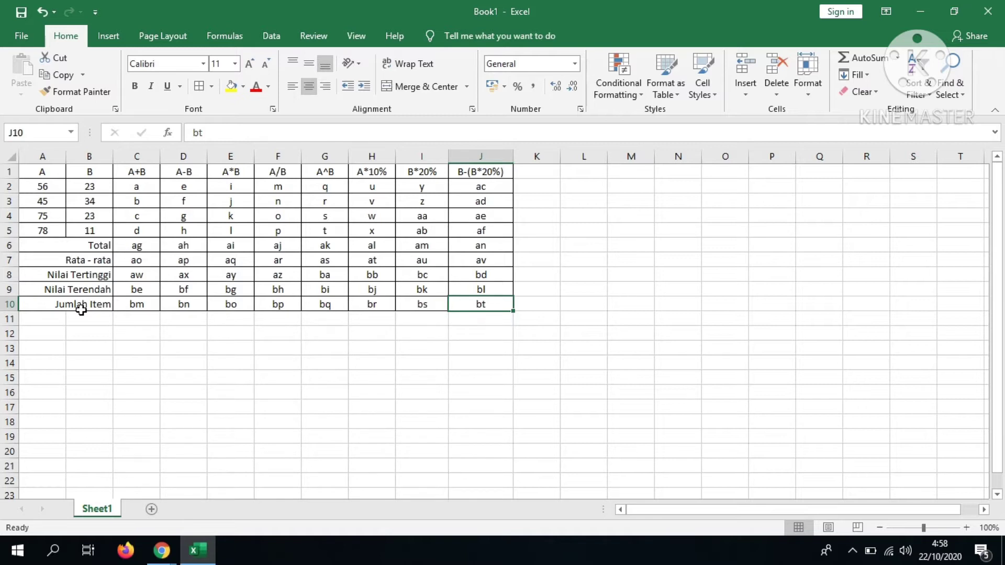
{"action": "left_click", "coordinate": [129, 278]}
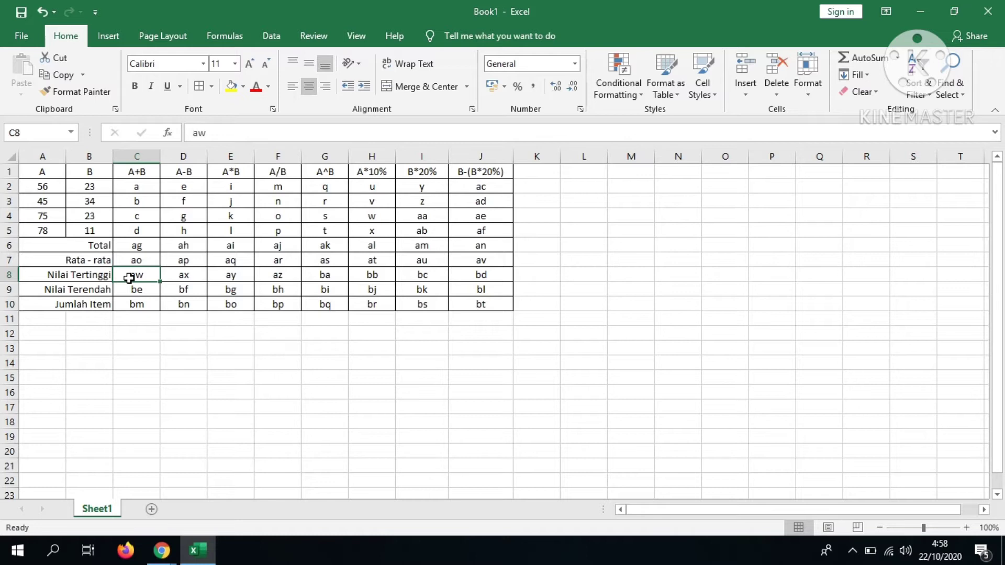
{"action": "left_click", "coordinate": [130, 292]}
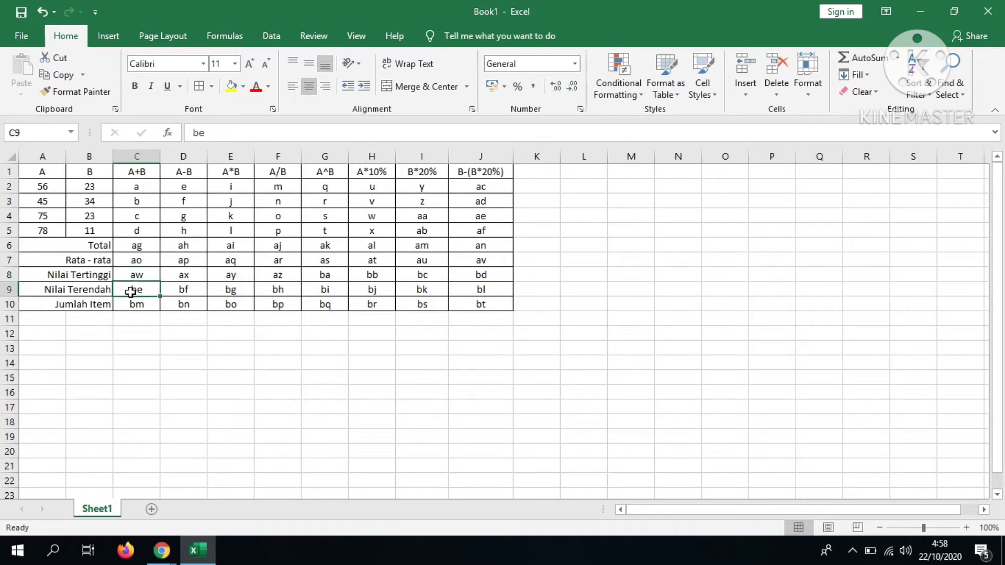
{"action": "left_click", "coordinate": [134, 306]}
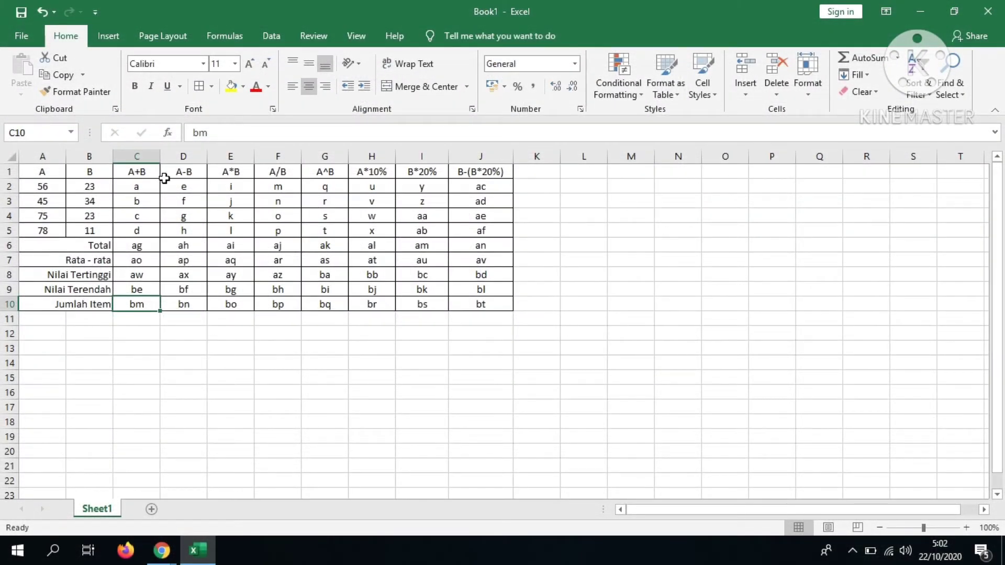
- Enter the formula =A2+B2 in cell C2 of the A+B column and check it
{"action": "left_click", "coordinate": [143, 191]}
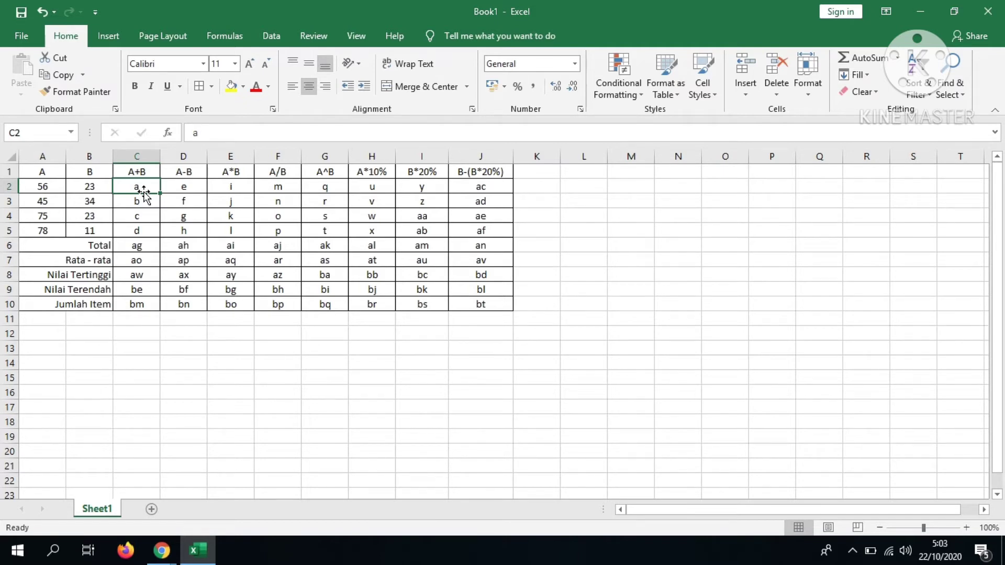
{"action": "type", "text": "="}
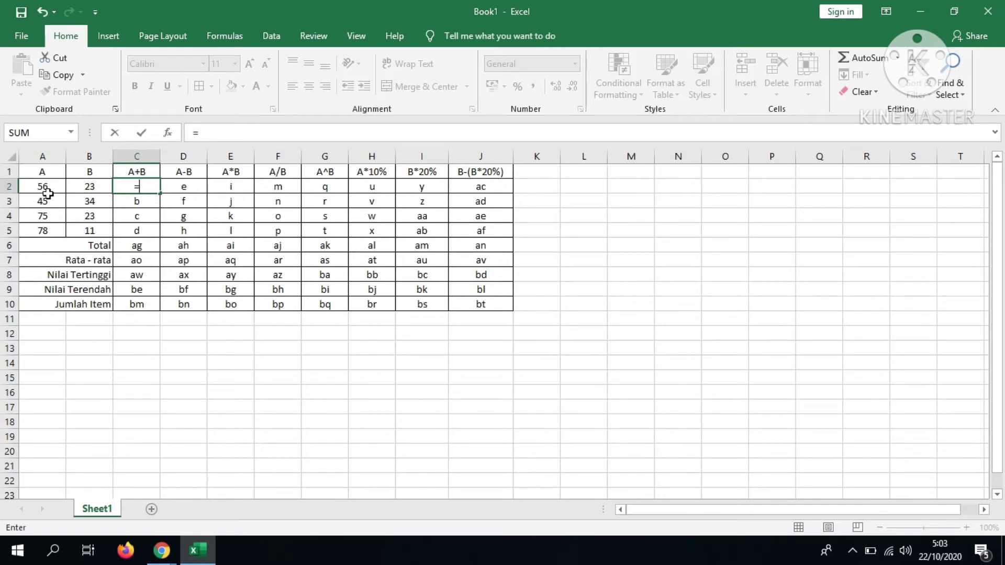
{"action": "type", "text": "A2+"}
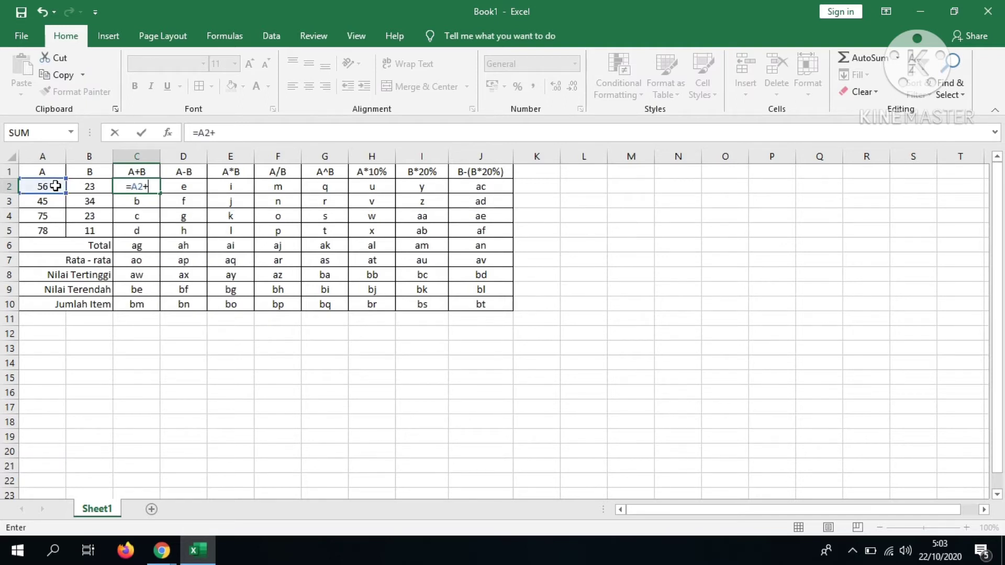
{"action": "left_click", "coordinate": [87, 190]}
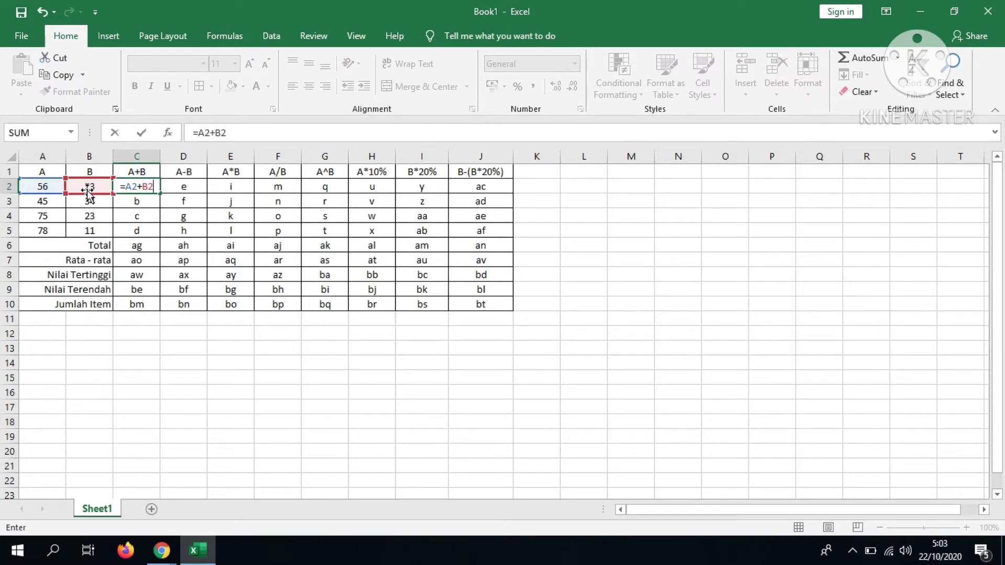
{"action": "key", "text": "Return"}
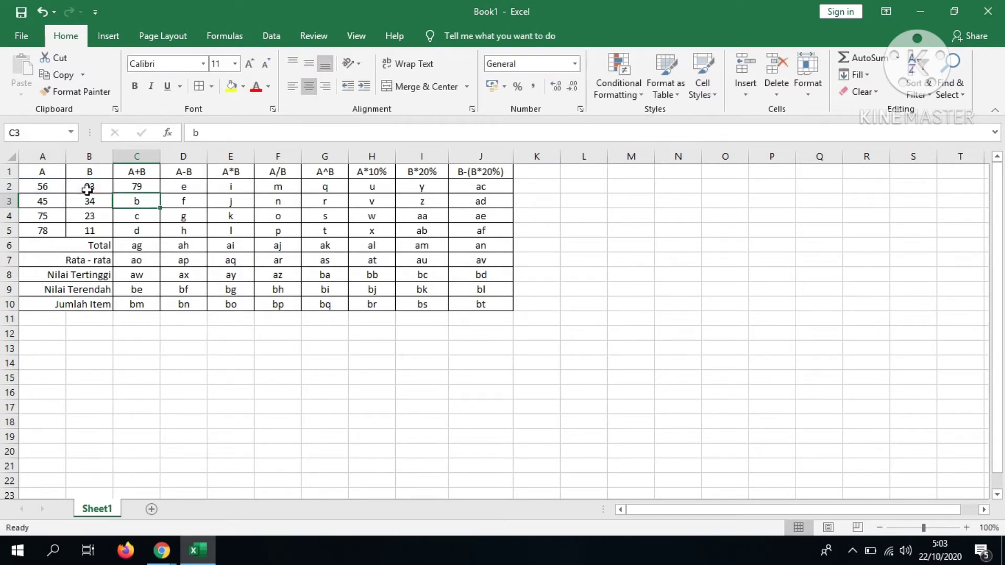
{"action": "key", "text": "Up"}
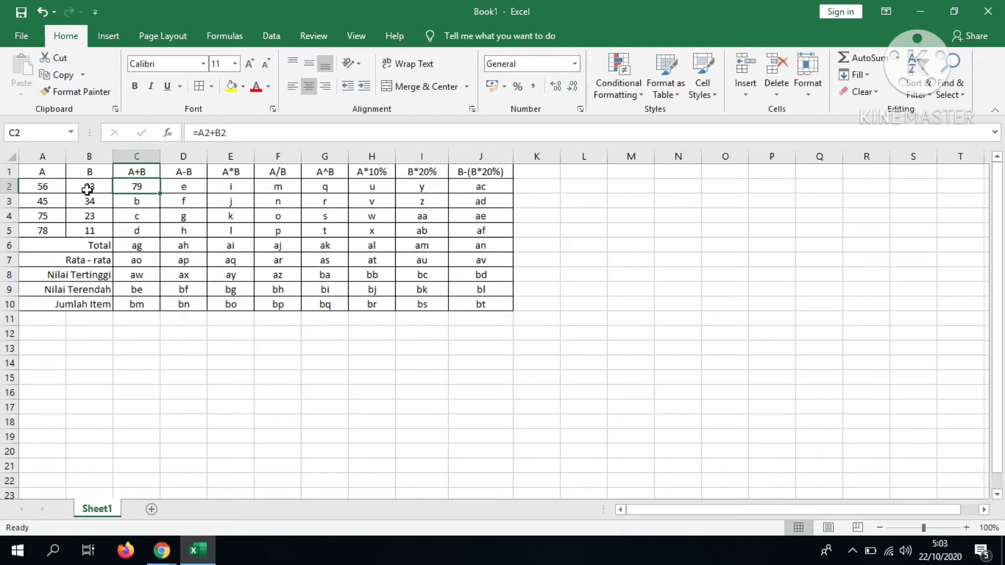
- Enter the formula =A3+B3 in cell C3 of the A+B column
{"action": "key", "text": "Down"}
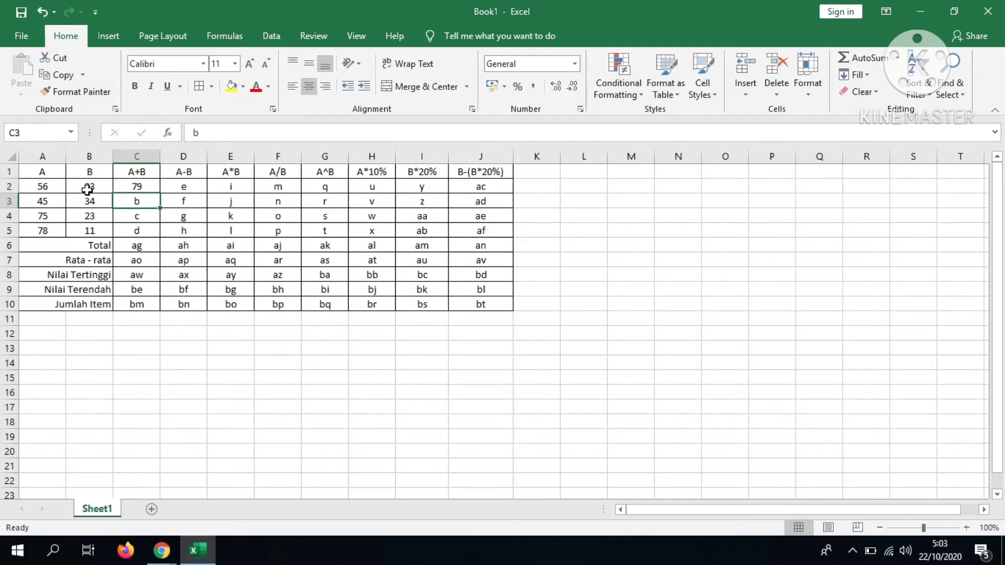
{"action": "type", "text": "="}
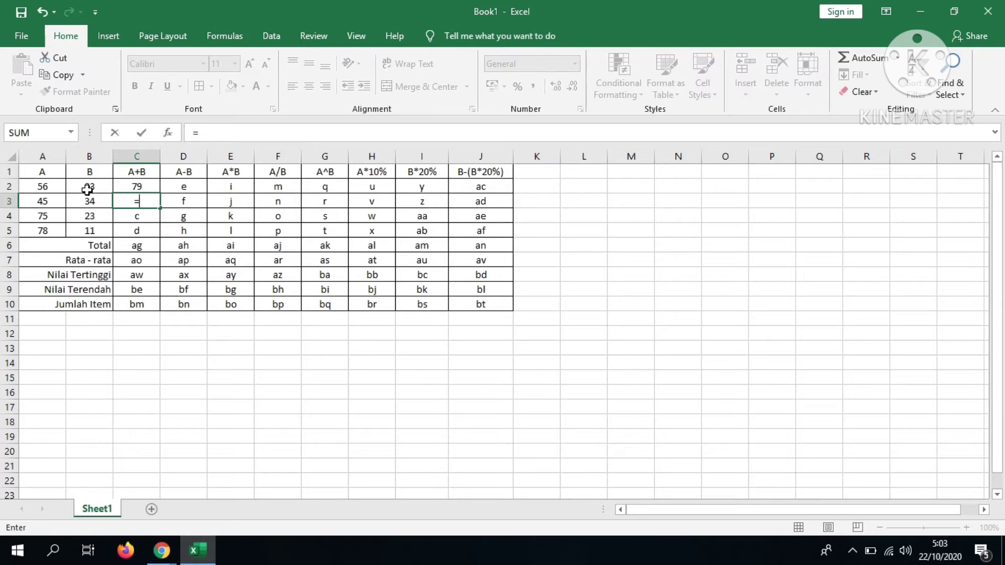
{"action": "type", "text": "A3"}
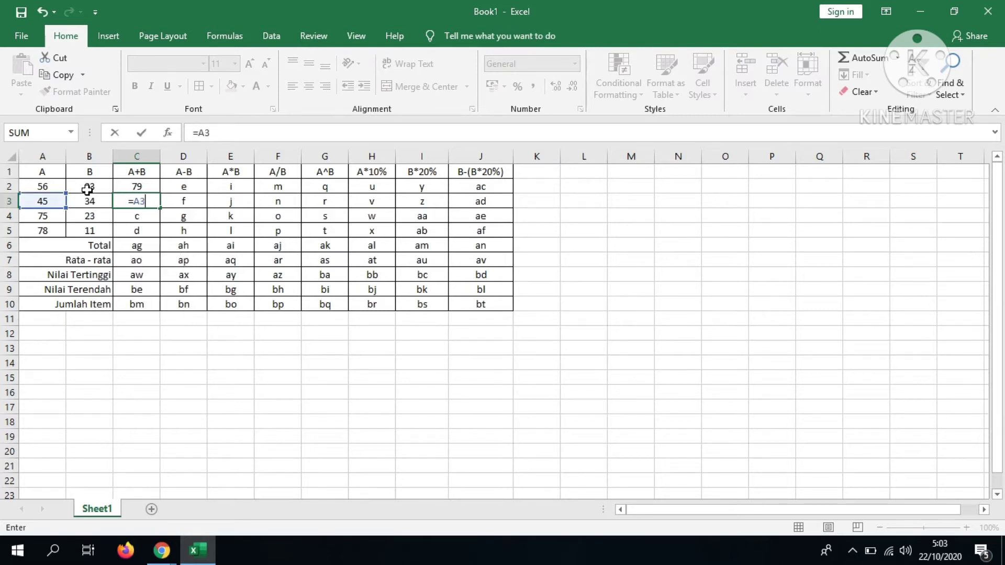
{"action": "type", "text": "+B3"}
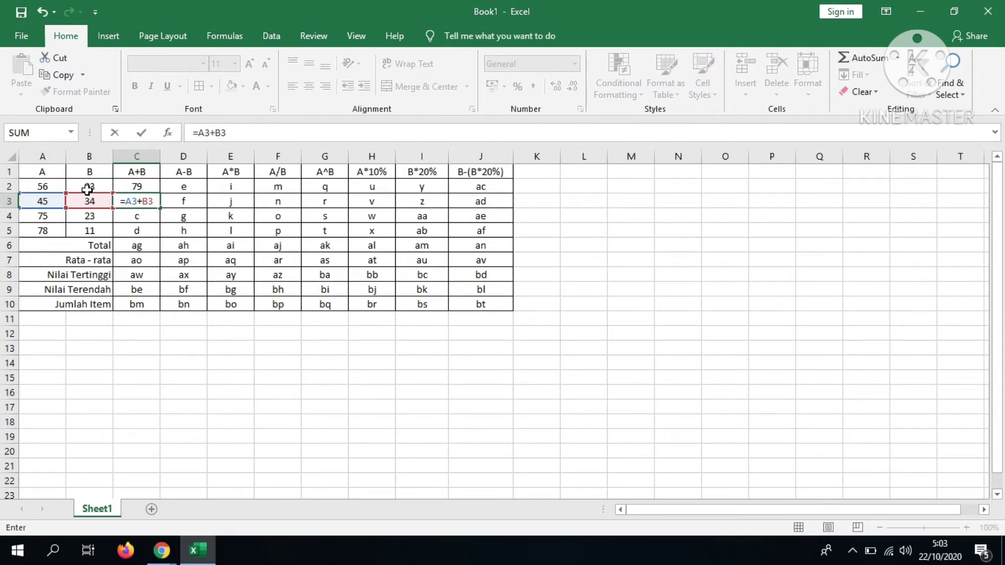
{"action": "key", "text": "Return"}
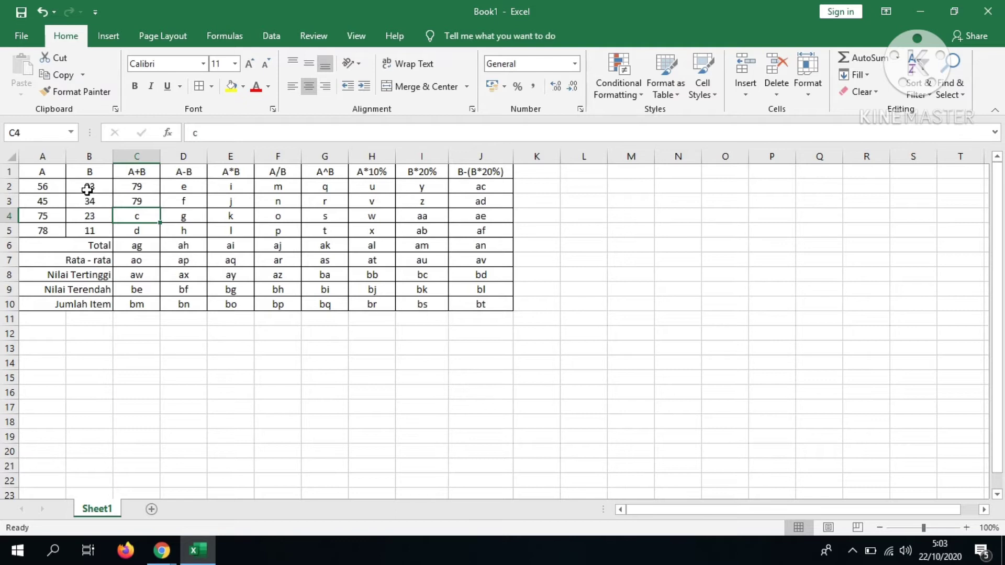
- Enter the formula =A4+B4 in cell C4 of the A+B column
{"action": "type", "text": "="}
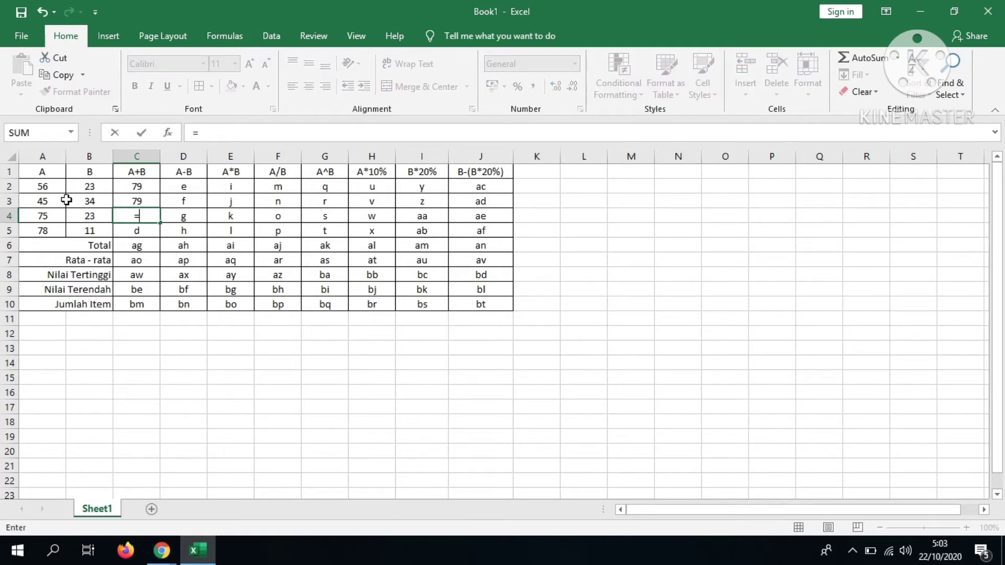
{"action": "left_click", "coordinate": [56, 215]}
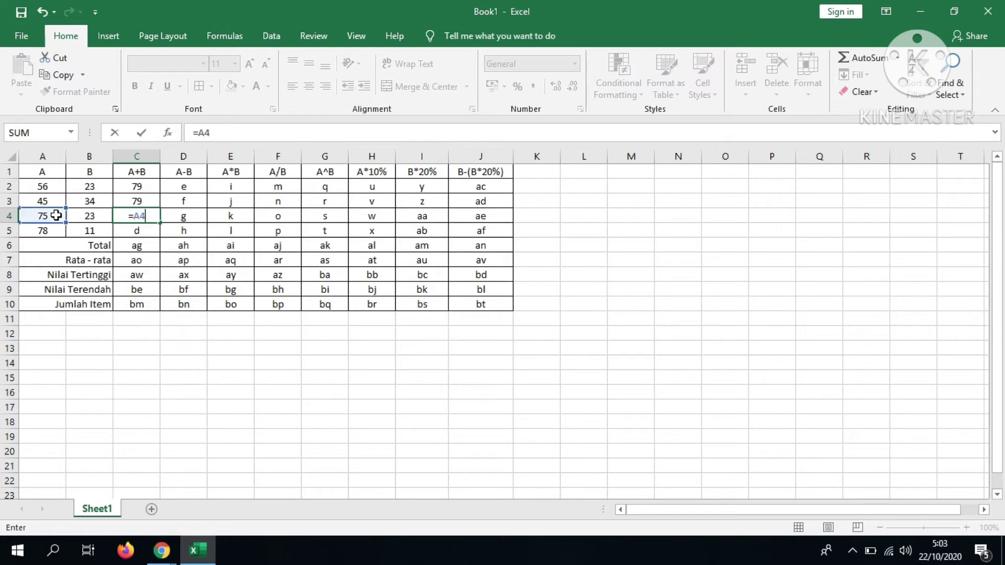
{"action": "type", "text": "+"}
{"action": "left_click", "coordinate": [87, 217]}
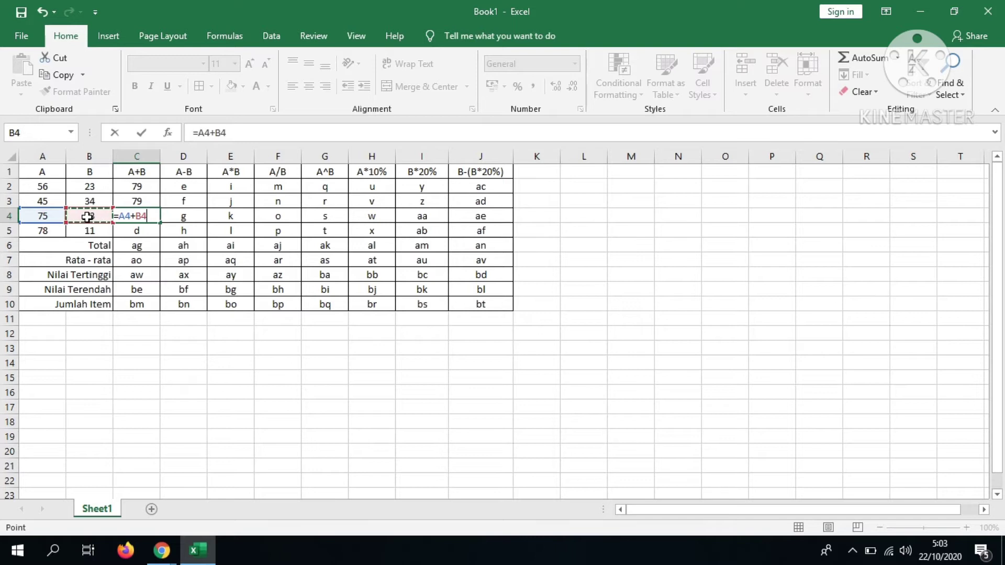
{"action": "key", "text": "Return"}
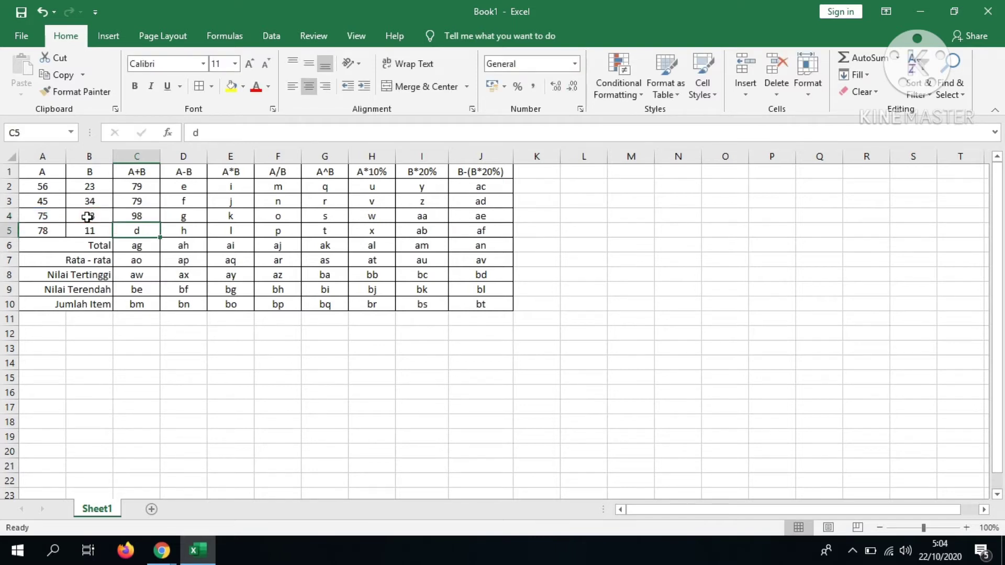
- Enter the formula =A5+B5 in cell C5 of the A+B column
{"action": "type", "text": "="}
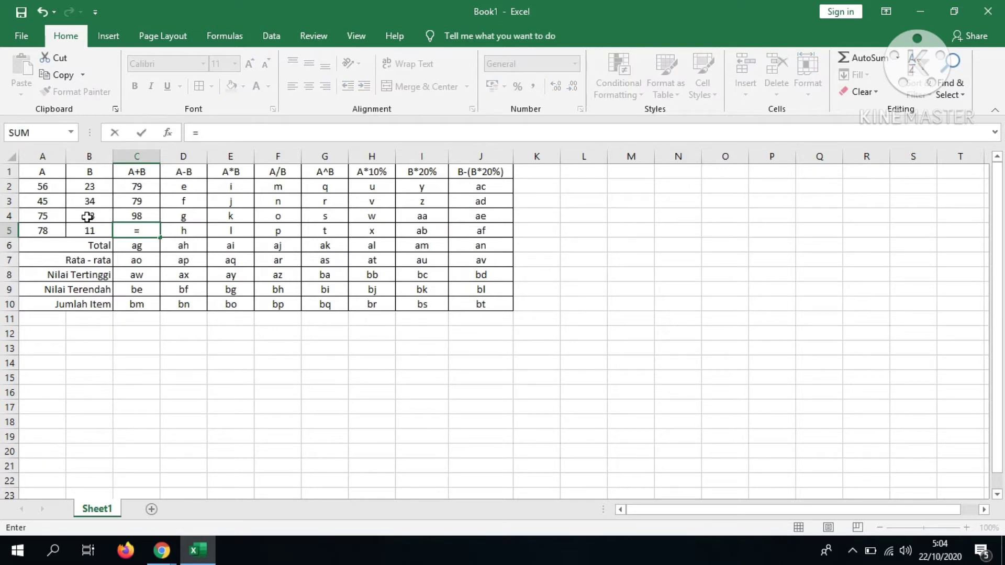
{"action": "type", "text": "A5"}
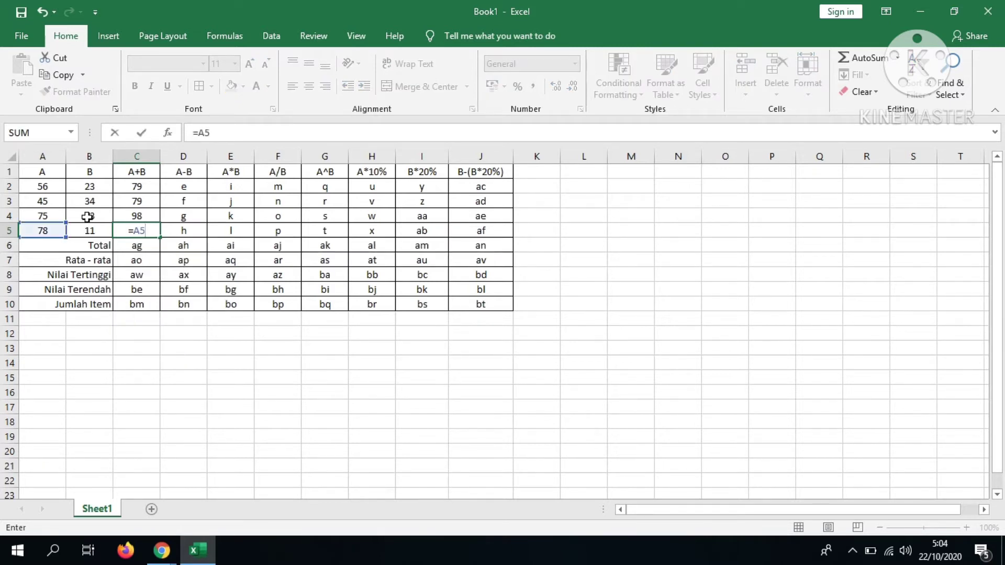
{"action": "type", "text": "+B5"}
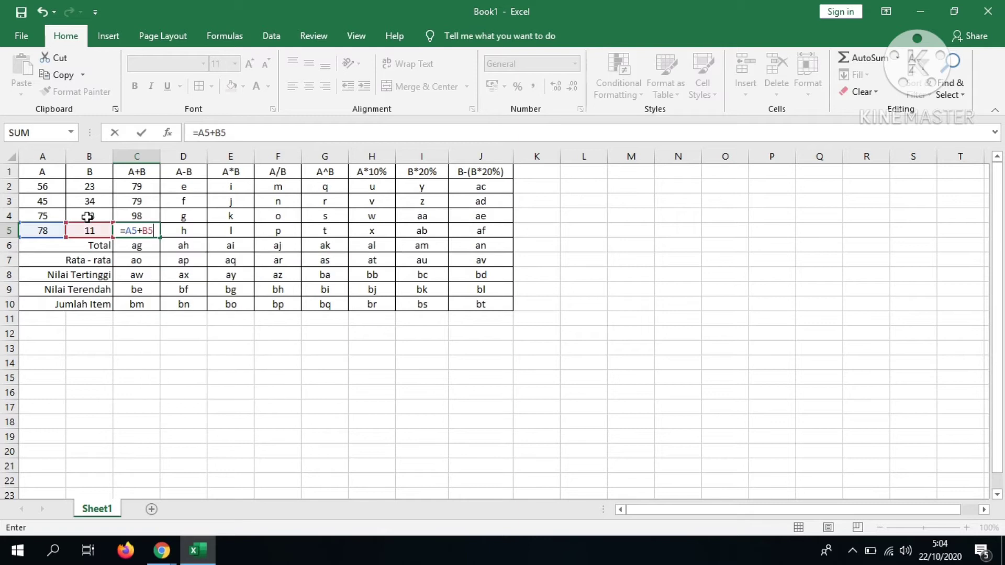
{"action": "key", "text": "Return"}
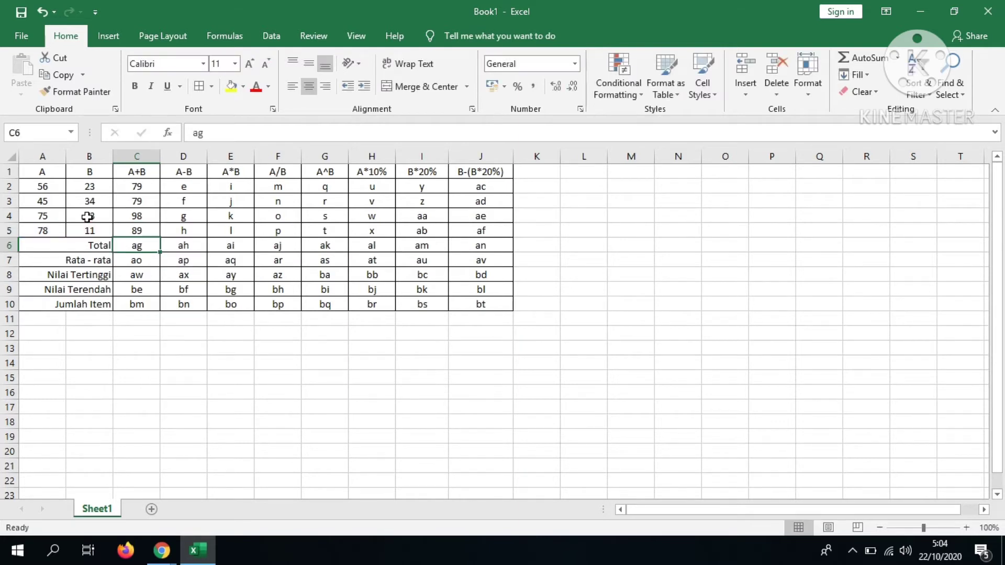
- Review the addition formulas in cells C2 to C5 of the A+B column
{"action": "key", "text": "Up"}
{"action": "key", "text": "Up"}
{"action": "key", "text": "Up"}
{"action": "key", "text": "Up"}
{"action": "key", "text": "Down"}
{"action": "key", "text": "Down"}
{"action": "key", "text": "Down"}
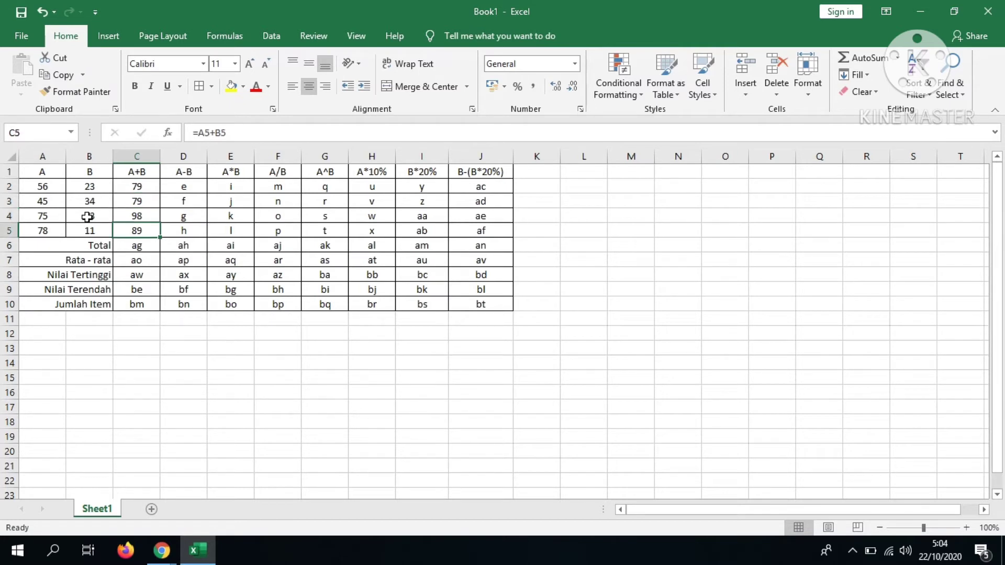
- Enter the formula =A2-B2 in cell D2 of the A-B column
{"action": "key", "text": "Right"}
{"action": "key", "text": "Up"}
{"action": "key", "text": "Up"}
{"action": "key", "text": "Up"}
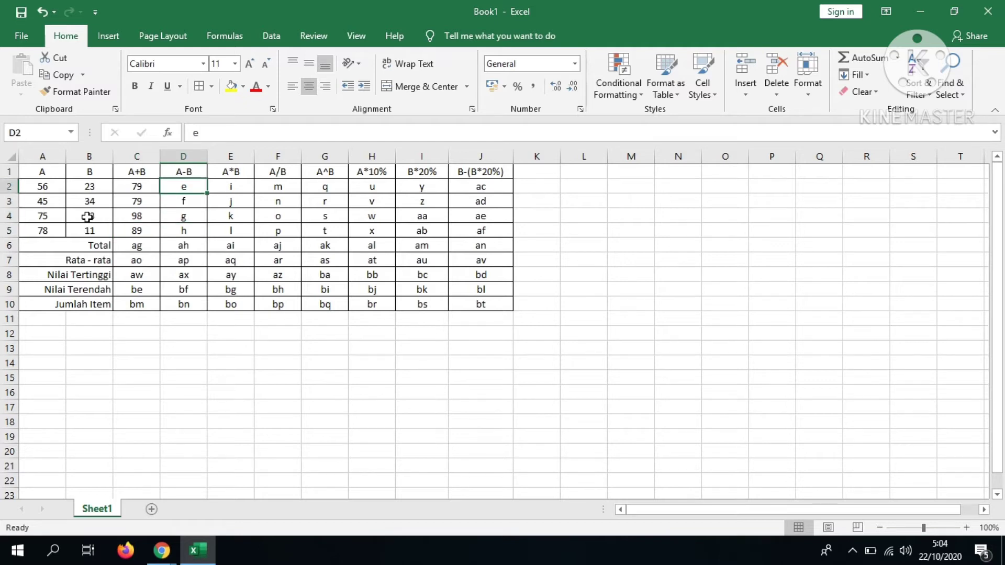
{"action": "type", "text": "="}
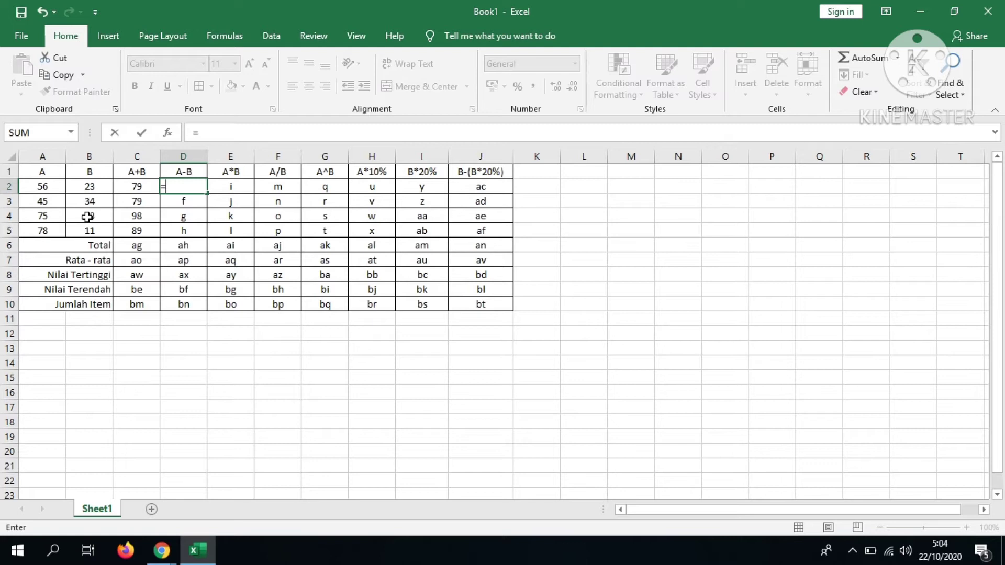
{"action": "type", "text": "A"}
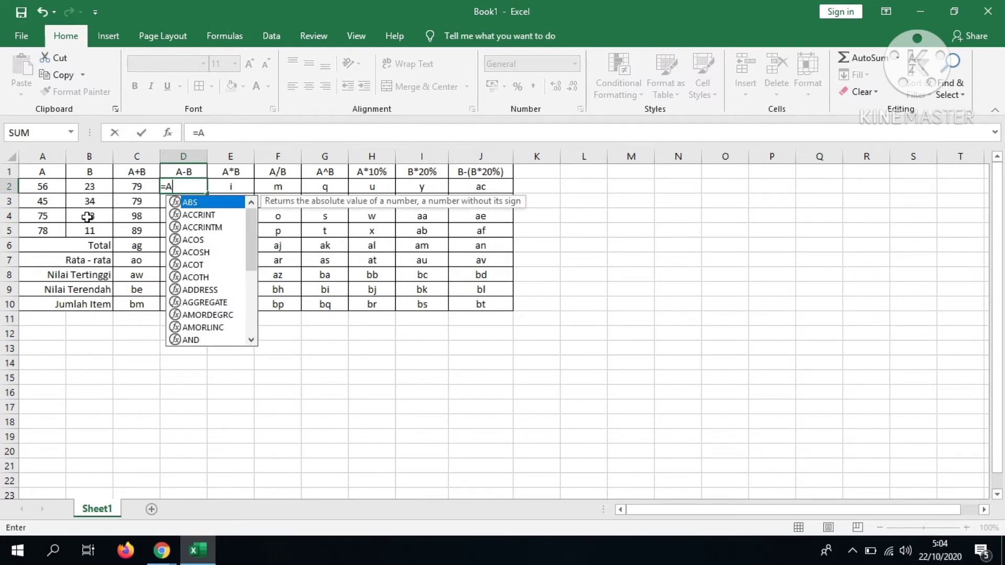
{"action": "type", "text": "2-"}
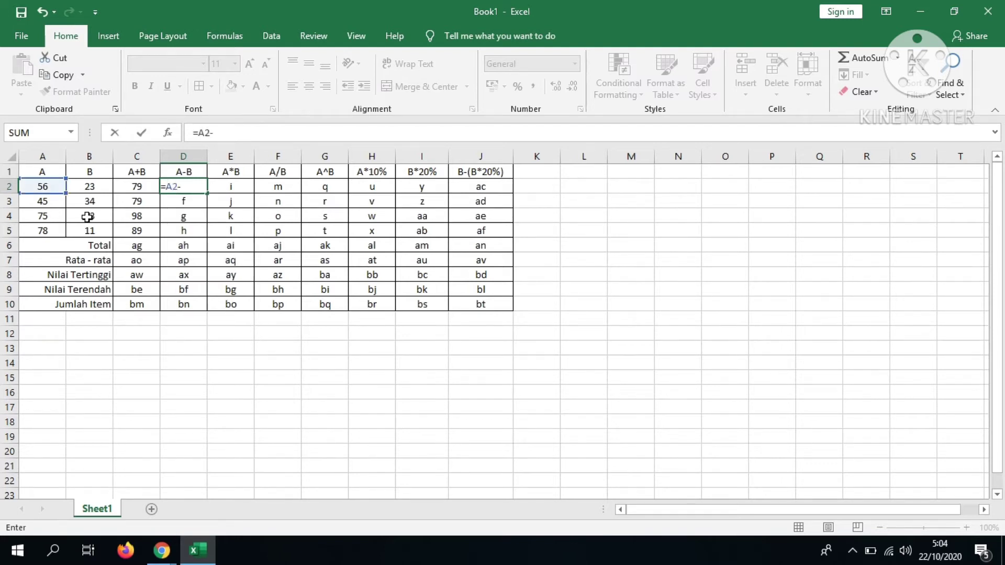
{"action": "type", "text": "A"}
{"action": "key", "text": "BackSpace"}
{"action": "type", "text": "B2"}
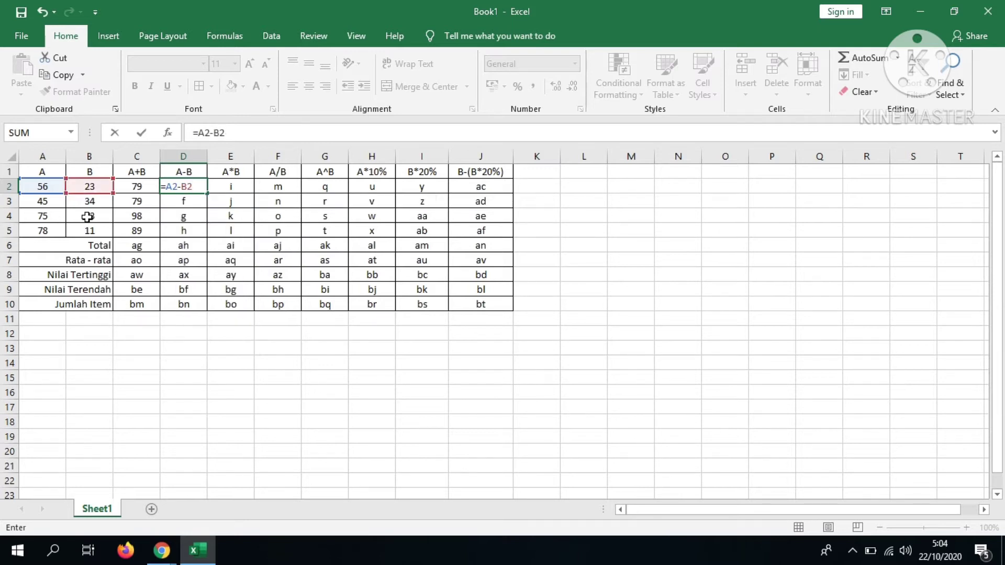
{"action": "key", "text": "Return"}
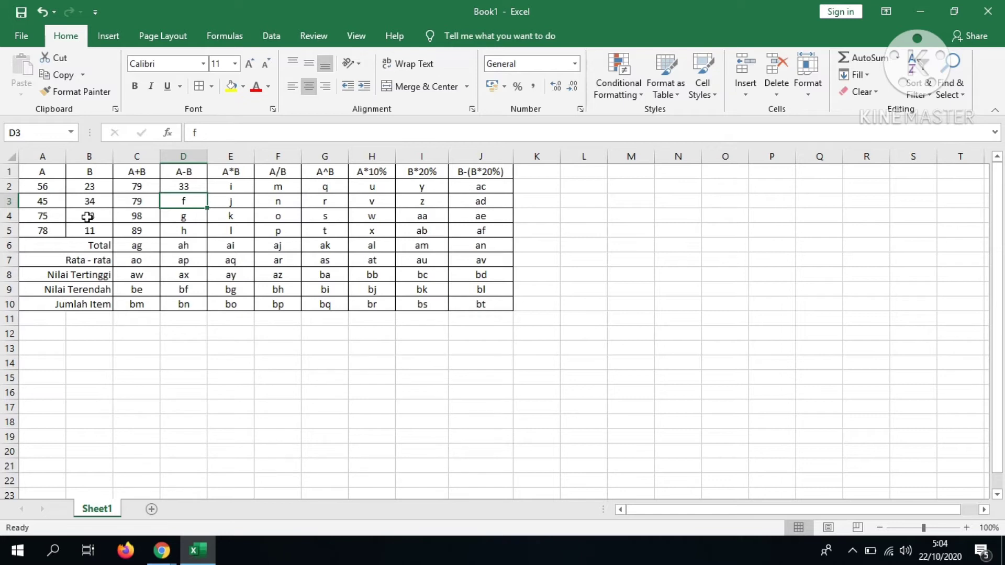
- Enter the formula =A3-B3 in cell D3 of the A-B column
{"action": "type", "text": "=Q"}
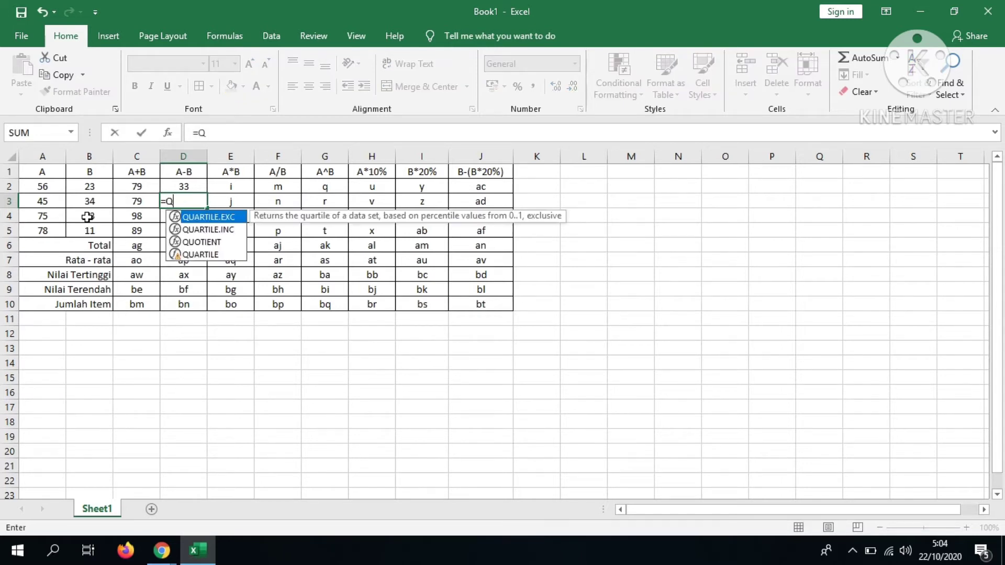
{"action": "type", "text": "3"}
{"action": "key", "text": "BackSpace"}
{"action": "key", "text": "BackSpace"}
{"action": "type", "text": "a3"}
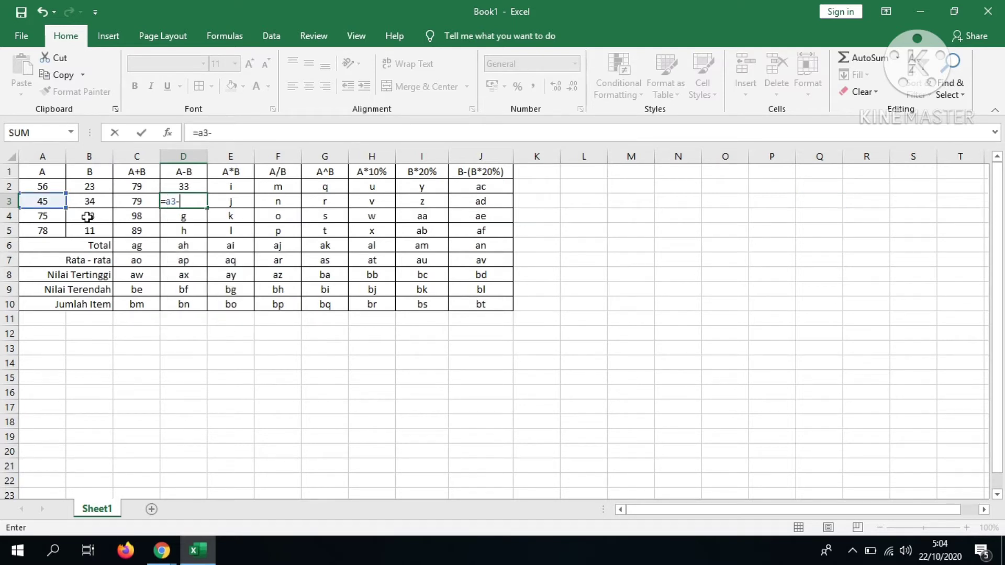
{"action": "type", "text": "-B3"}
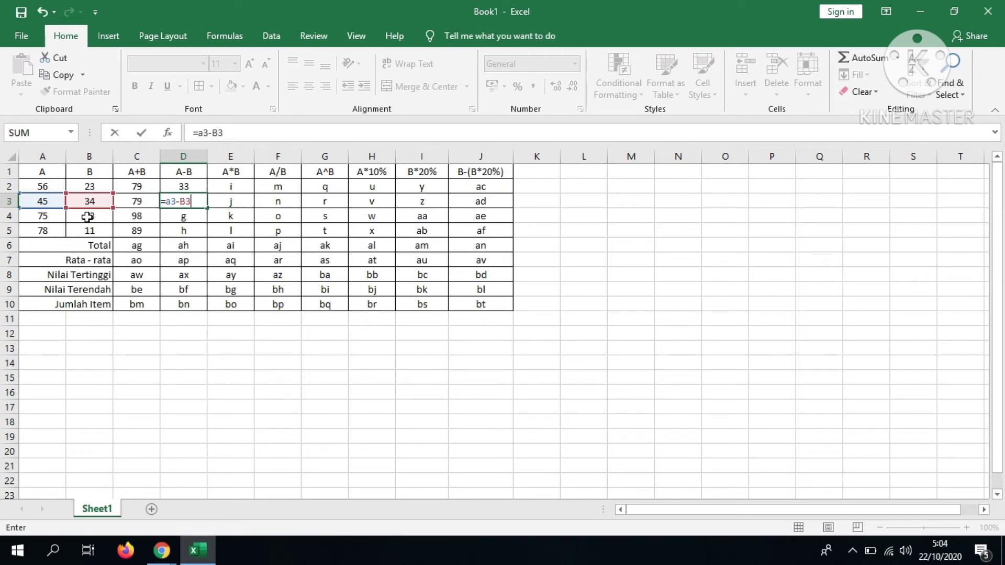
{"action": "key", "text": "Return"}
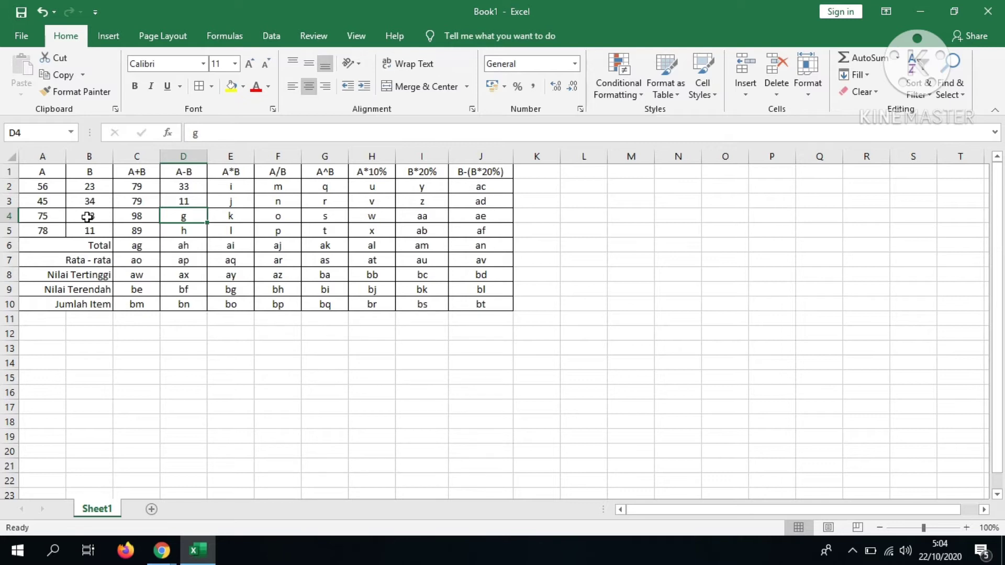
- Enter the formula =A4-B4 in cell D4 of the A-B column
{"action": "type", "text": "=A"}
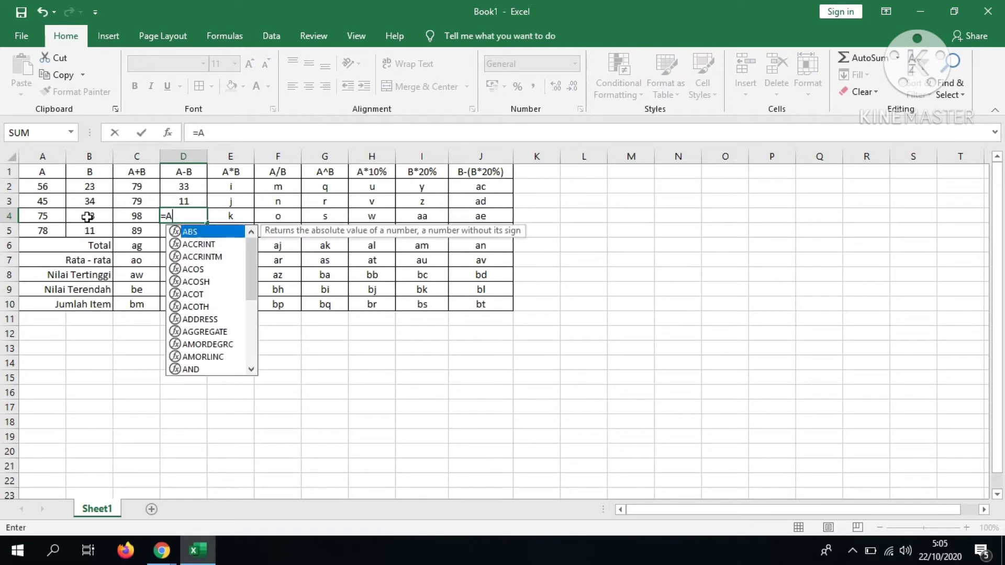
{"action": "type", "text": "4-B4"}
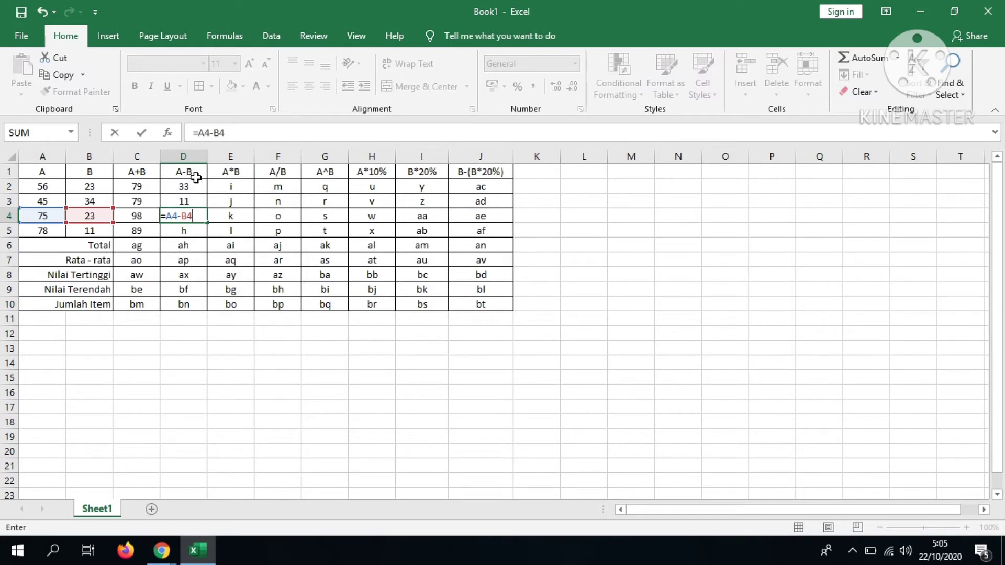
{"action": "key", "text": "Return"}
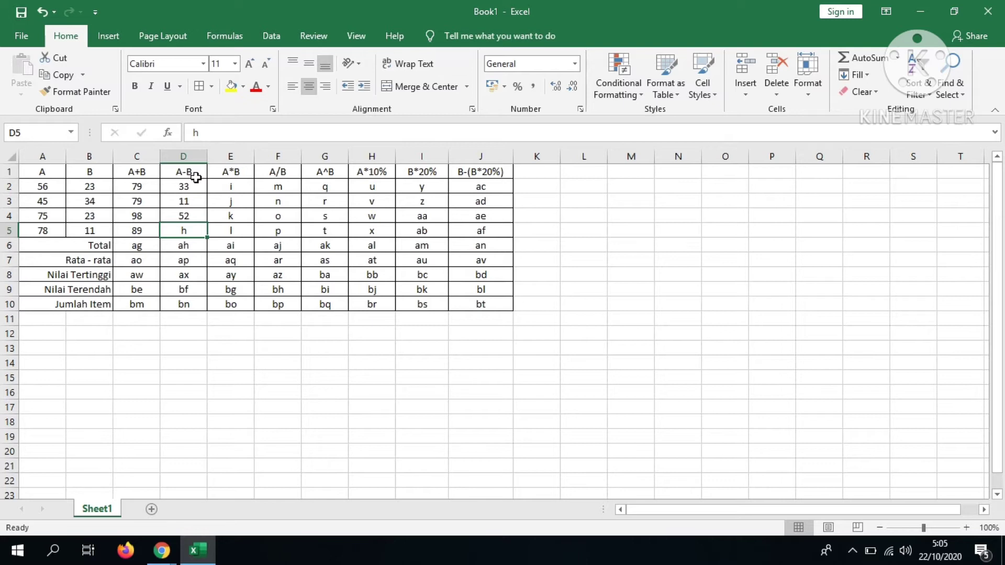
- Enter the formula =A5-B5 in cell D5 and select the A-B column's cells D2 to D5
{"action": "type", "text": "=A5-"}
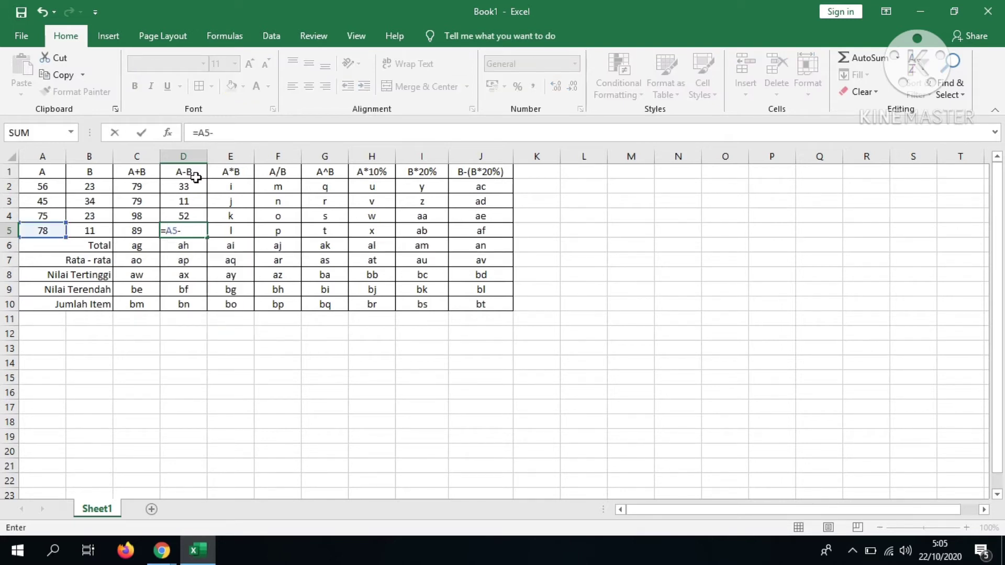
{"action": "type", "text": "b"}
{"action": "key", "text": "BackSpace"}
{"action": "type", "text": "b 5"}
{"action": "key", "text": "Return"}
{"action": "key", "text": "Up"}
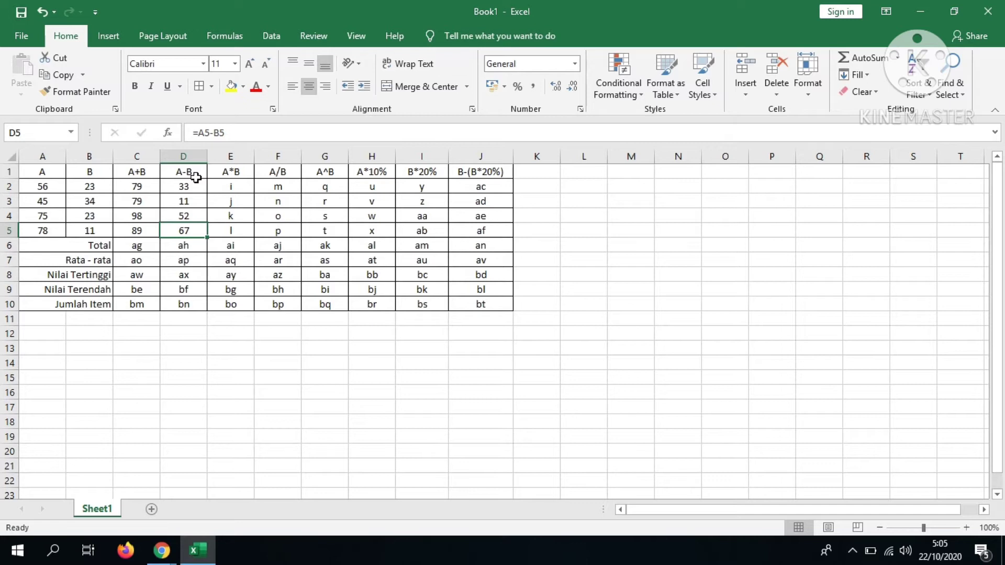
{"action": "left_click_drag", "start_coordinate": [196, 178], "coordinate": [195, 177]}
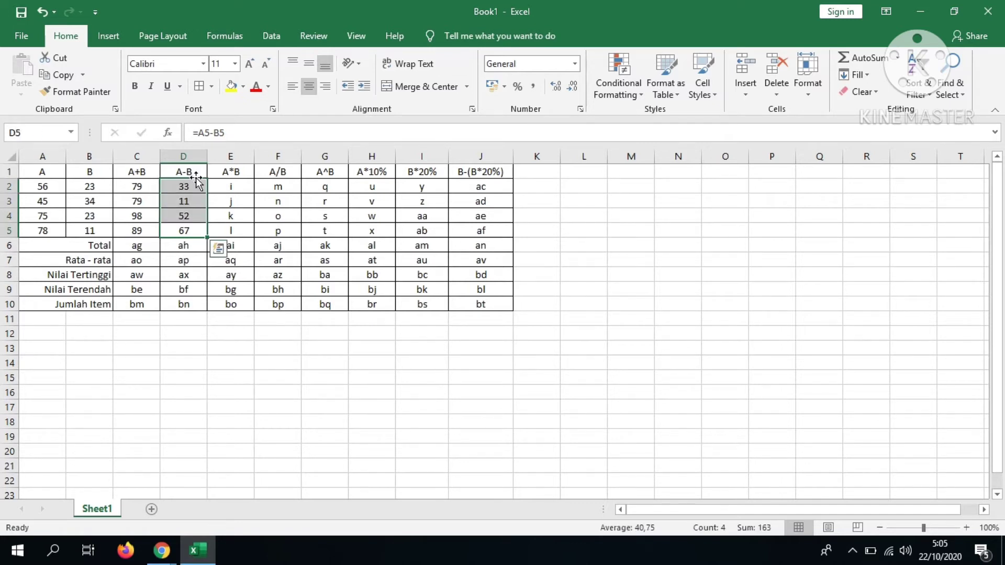
- Enter the formula =A2*B2 in cell E2 of the A*B column
{"action": "key", "text": "Right"}
{"action": "key", "text": "Up"}
{"action": "key", "text": "Up"}
{"action": "key", "text": "Up"}
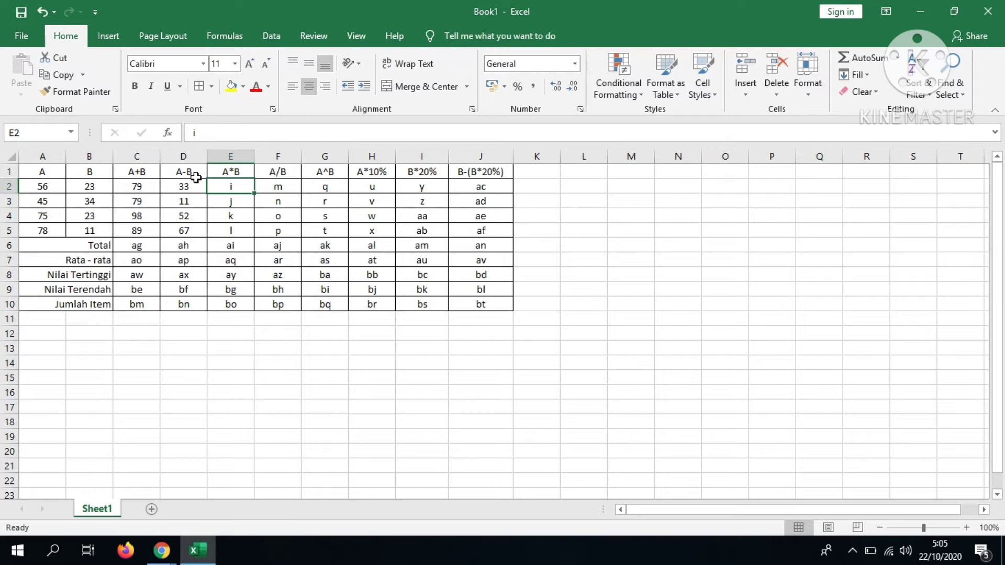
{"action": "type", "text": "="}
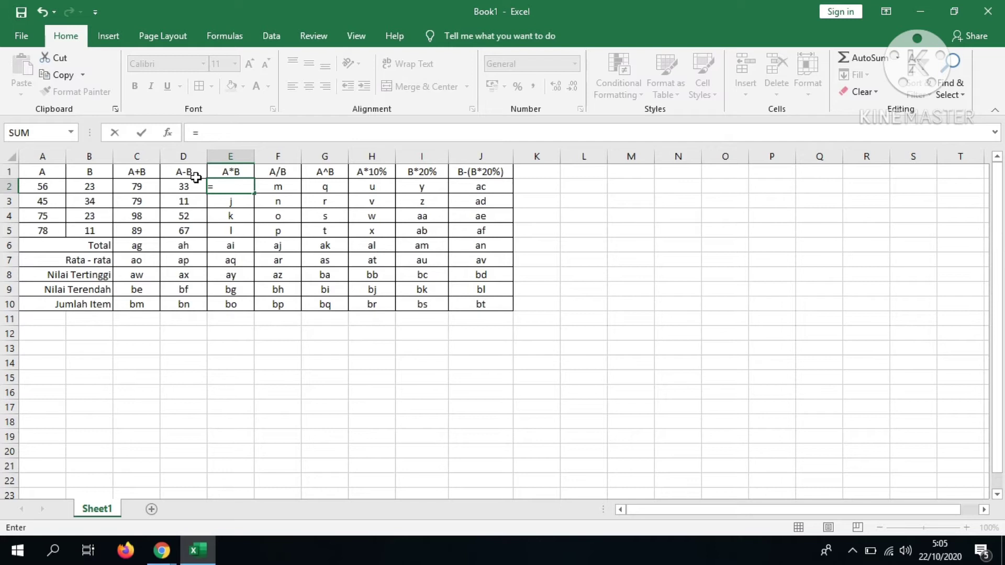
{"action": "type", "text": "A2"}
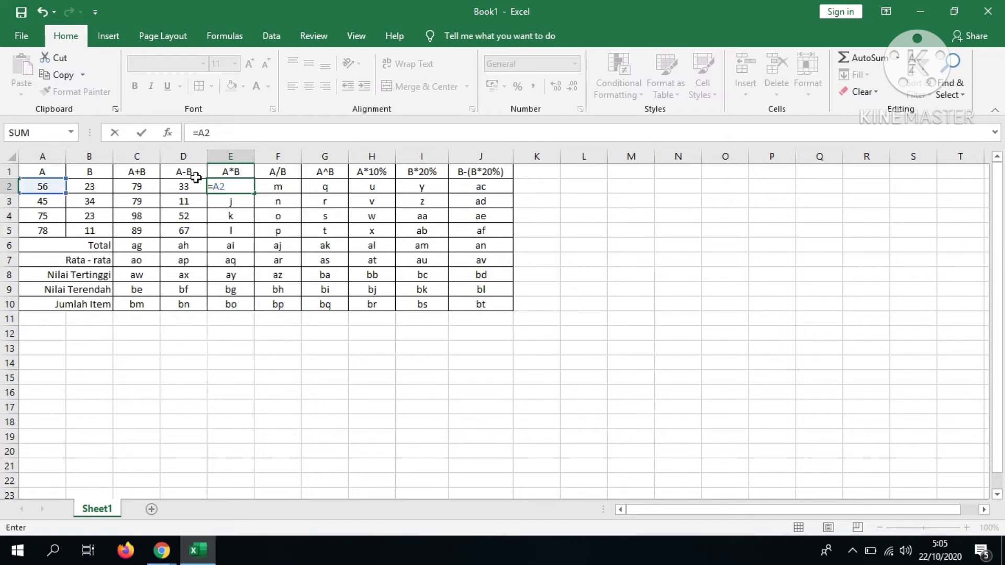
{"action": "type", "text": "*B2"}
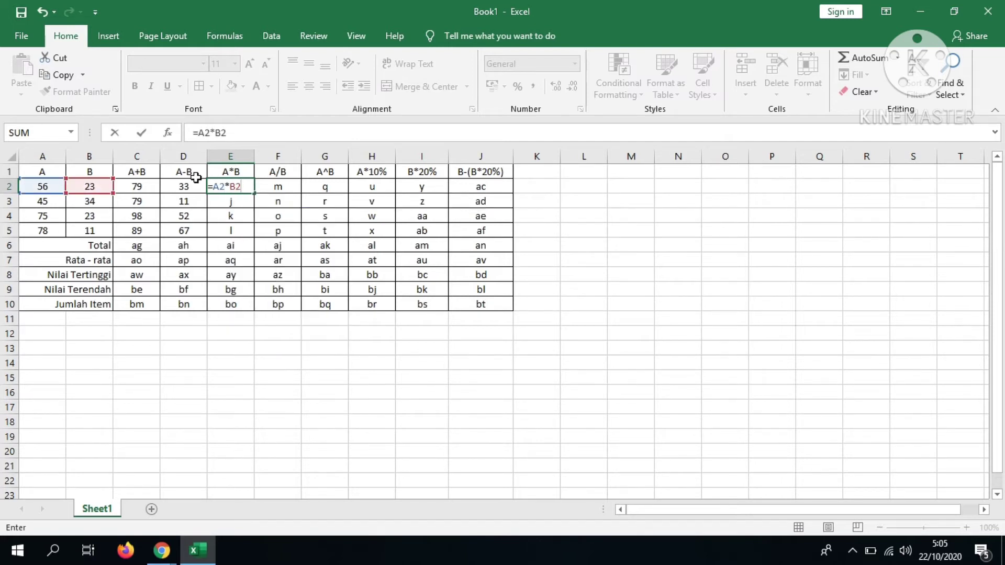
{"action": "key", "text": "Return"}
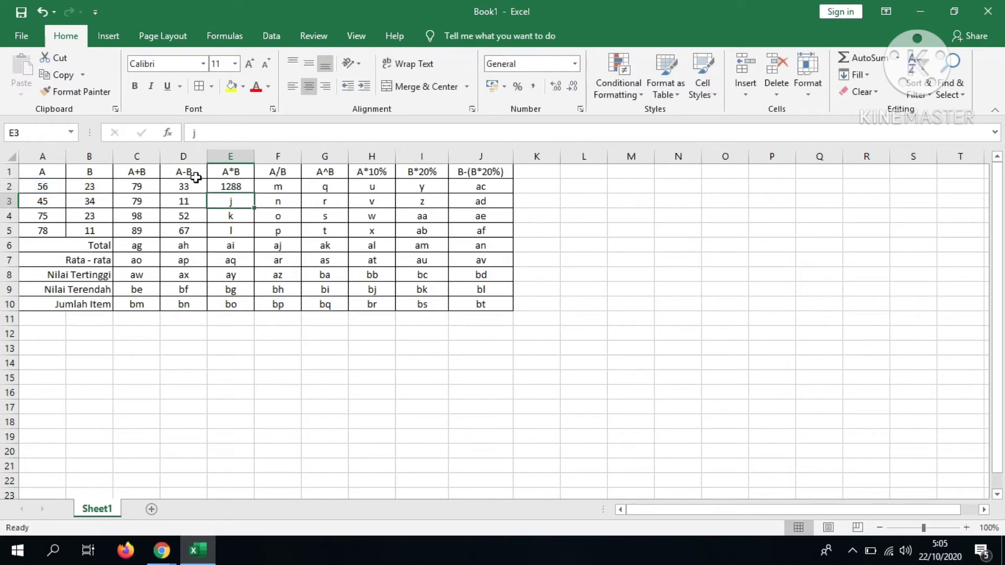
{"action": "type", "text": "A3*B3"}
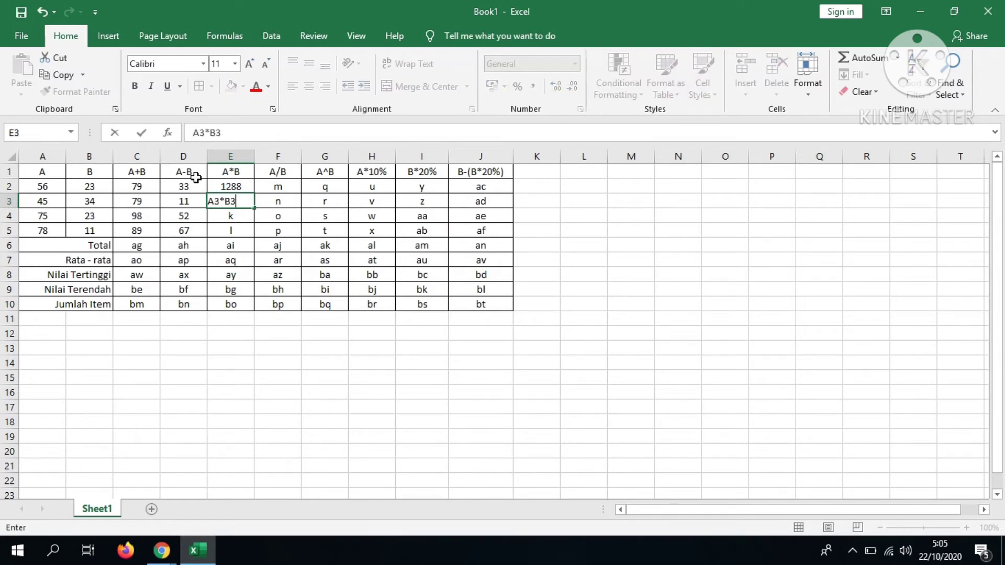
{"action": "key", "text": "Return"}
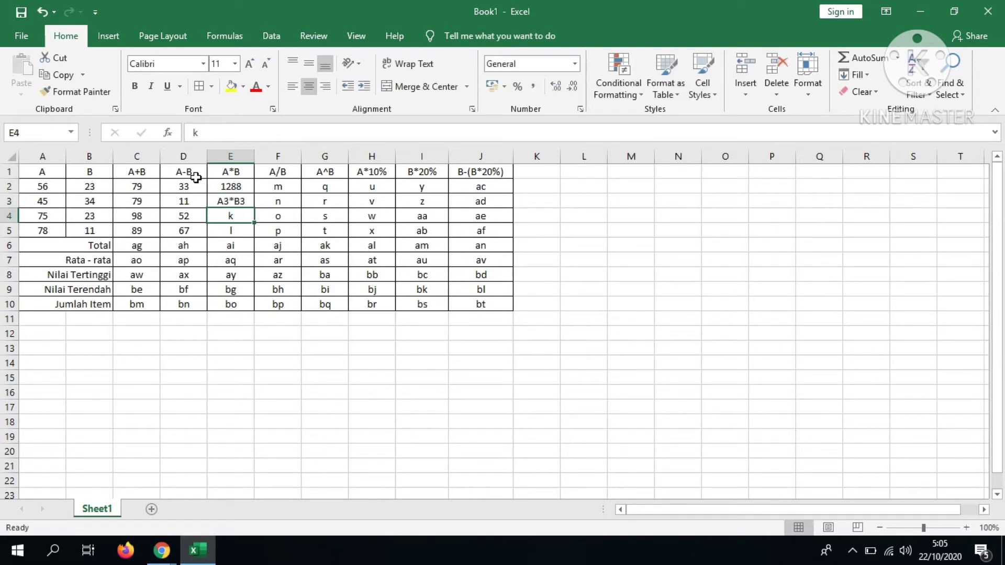
{"action": "key", "text": "Up"}
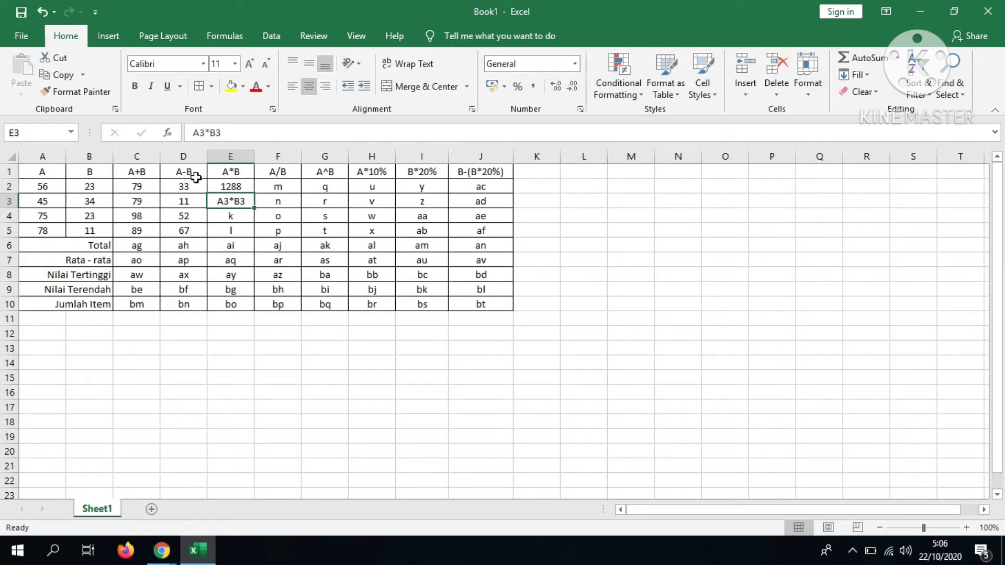
- Enter the formulas =A3*B3 in cell E3 and =A4*B4 in cell E4 of the A*B column
{"action": "type", "text": "=A3*B3"}
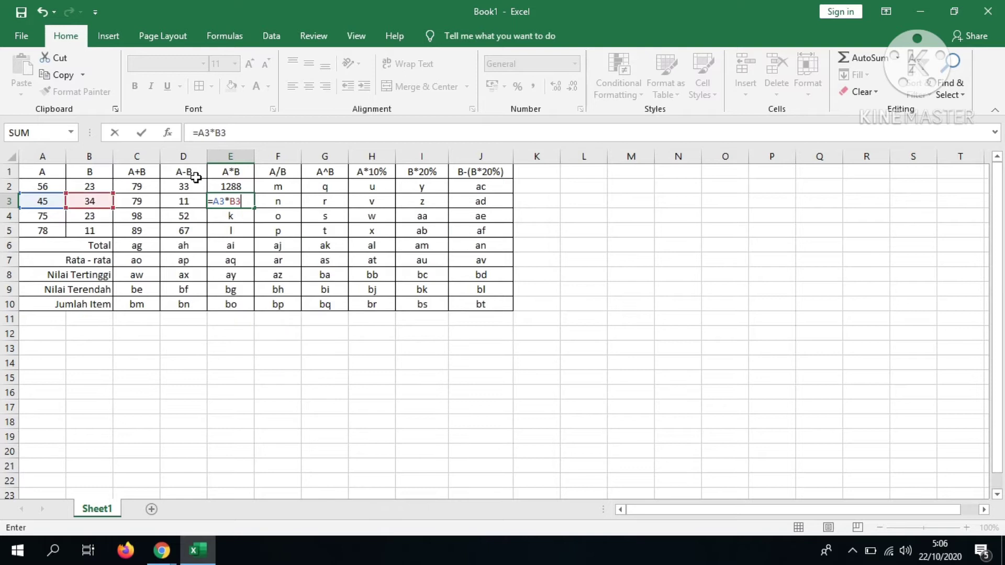
{"action": "key", "text": "Return"}
{"action": "type", "text": "="}
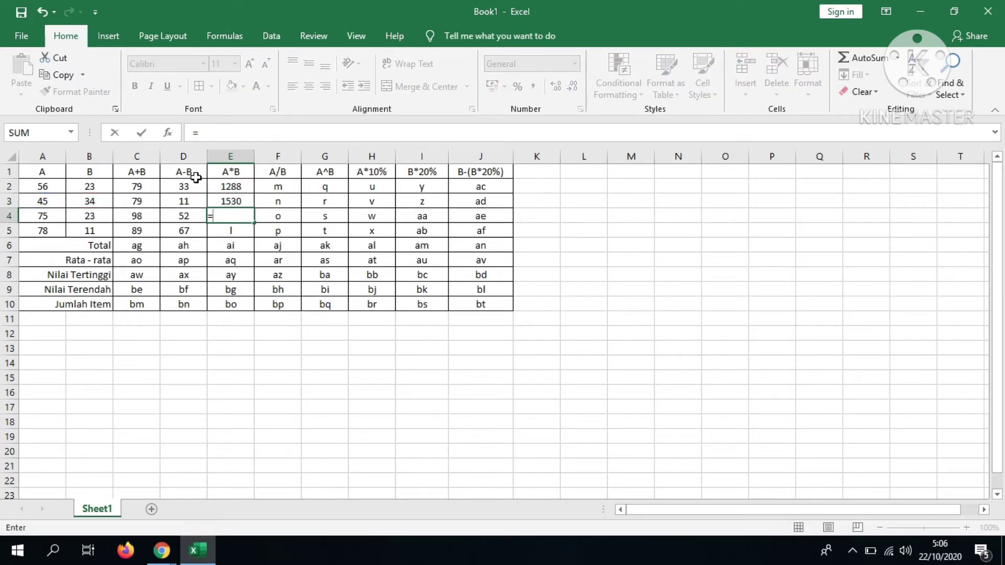
{"action": "type", "text": "A4*B4"}
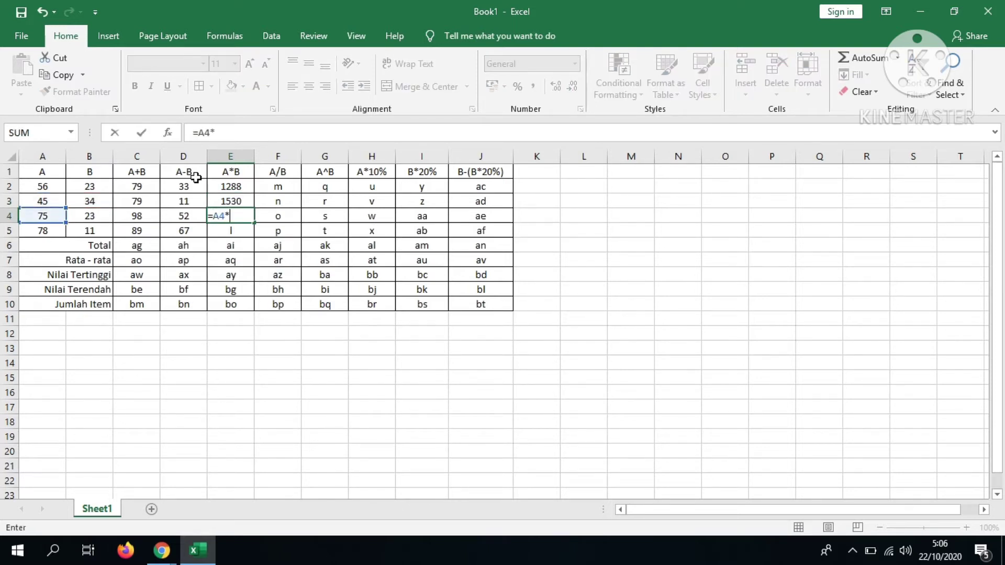
{"action": "key", "text": "Return"}
- Enter the formula =A5*B5 in cell E5 of the A*B column
{"action": "type", "text": "=A"}
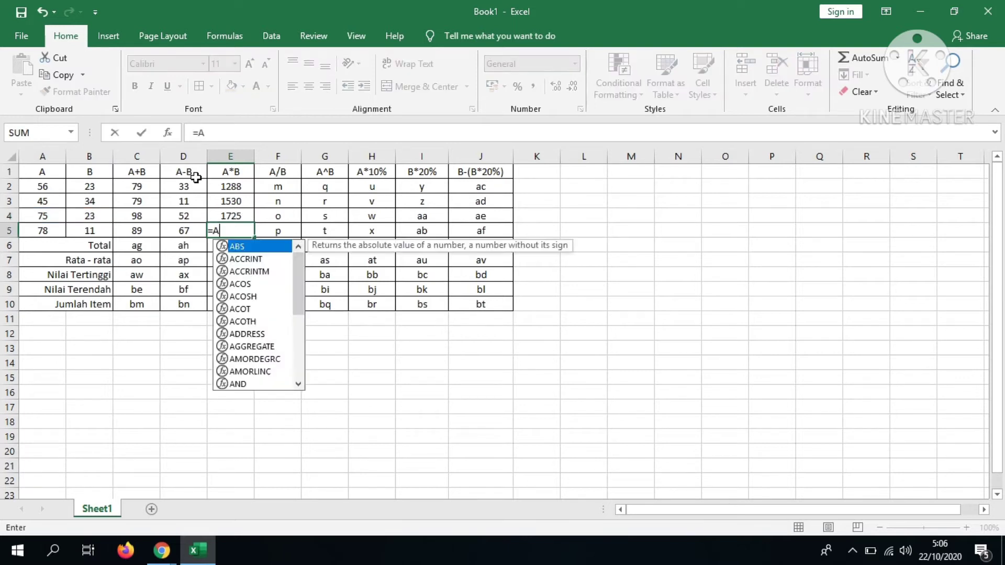
{"action": "type", "text": "5*B5"}
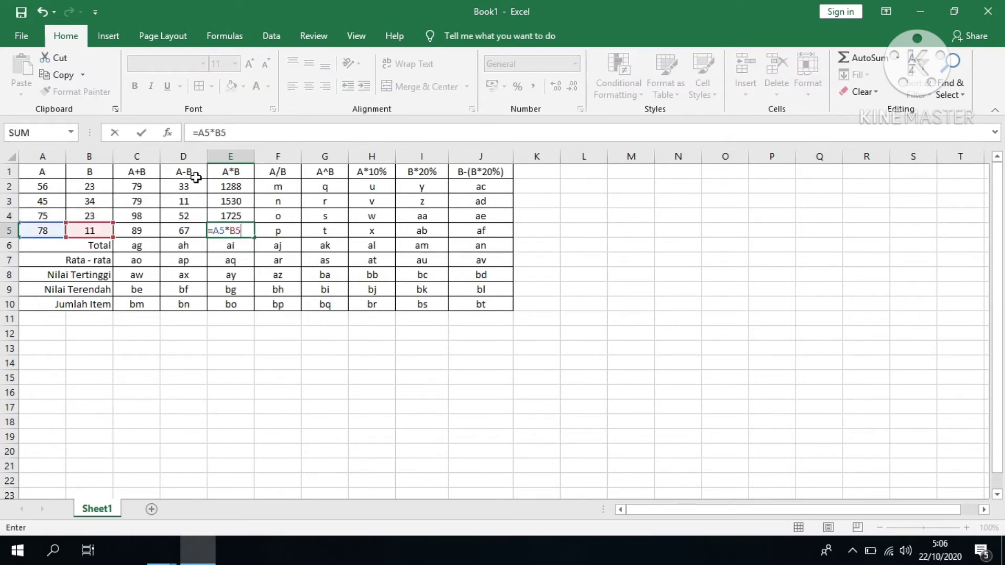
{"action": "key", "text": "Return"}
- Enter the formula =A2/B2 in cell F2 of the A/B column
{"action": "key", "text": "Up"}
{"action": "key", "text": "Up"}
{"action": "key", "text": "Up"}
{"action": "key", "text": "Up"}
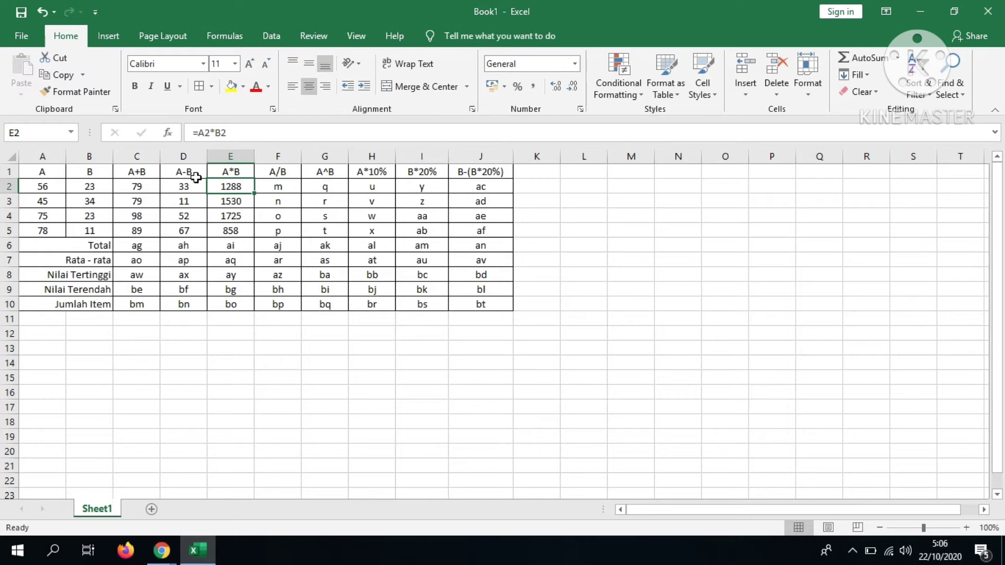
{"action": "key", "text": "Right"}
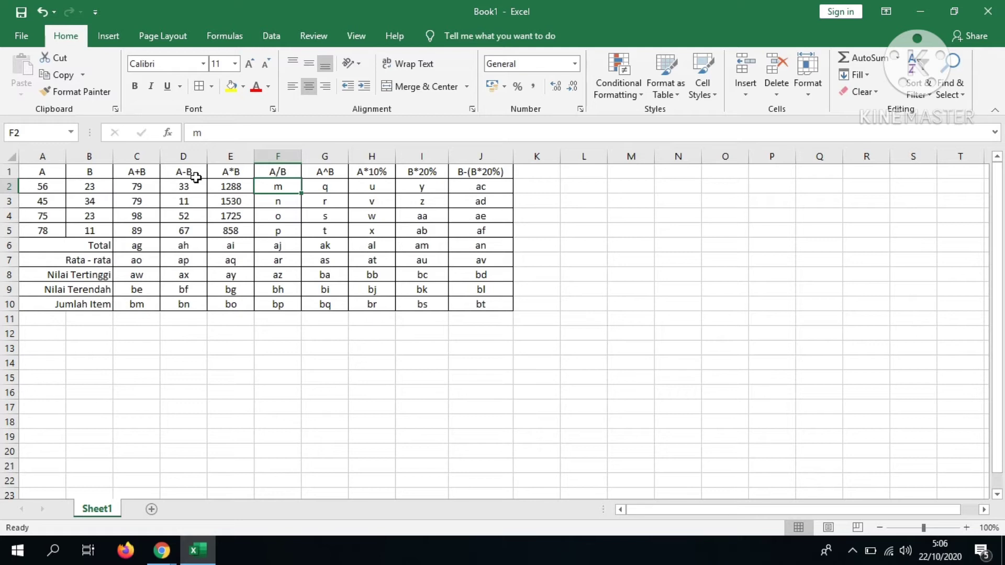
{"action": "type", "text": "A2/"}
{"action": "key", "text": "BackSpace"}
{"action": "key", "text": "BackSpace"}
{"action": "key", "text": "BackSpace"}
{"action": "type", "text": "=A2/B2"}
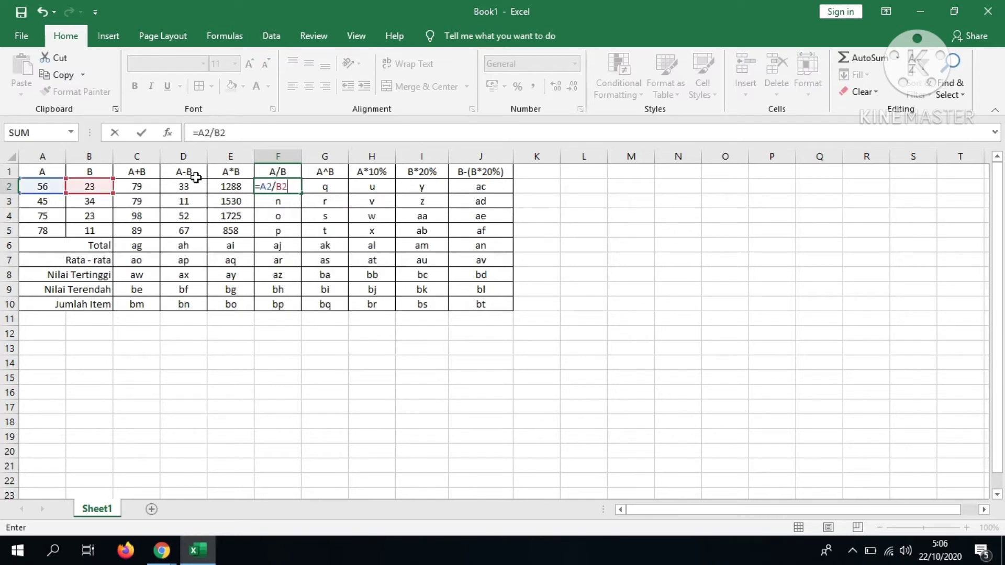
{"action": "key", "text": "Return"}
- Enter the formulas =A3/B3 in cell F3 and =A4/B4 in cell F4 of the A/B column
{"action": "type", "text": "=A3/B3"}
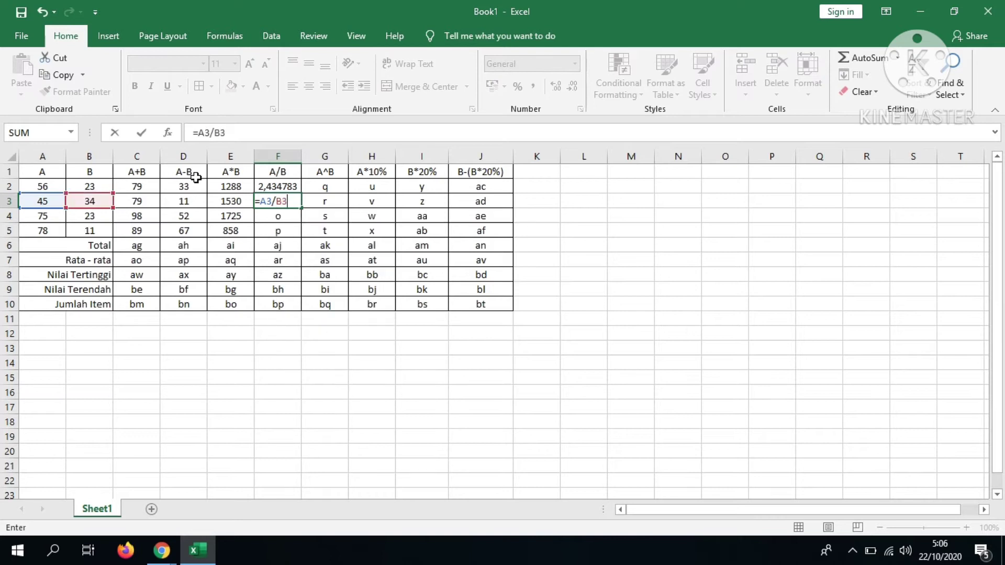
{"action": "key", "text": "Return"}
{"action": "type", "text": "=A4/B4"}
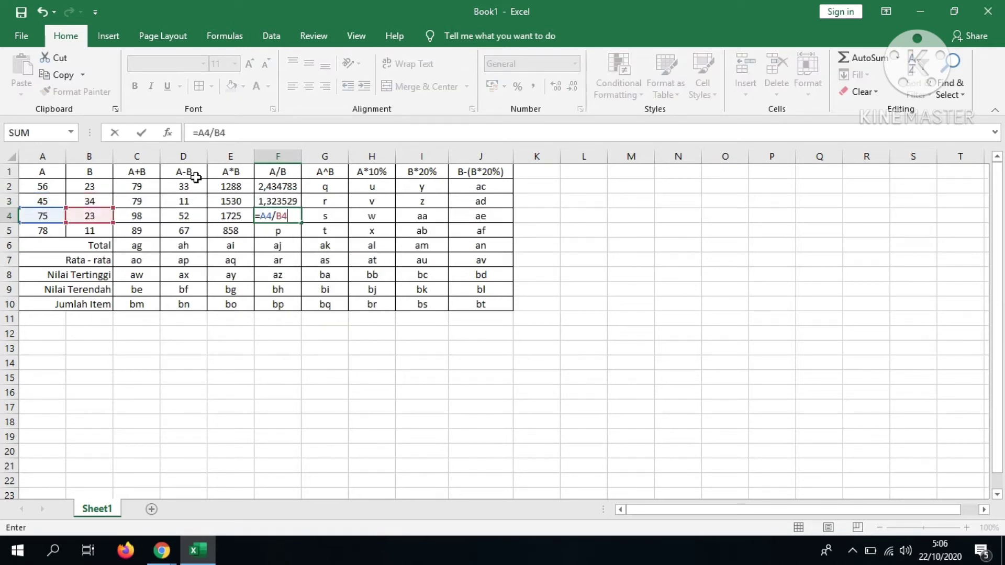
{"action": "key", "text": "Return"}
- Enter the formula =A5/B5 in cell F5 of the A/B column
{"action": "type", "text": "="}
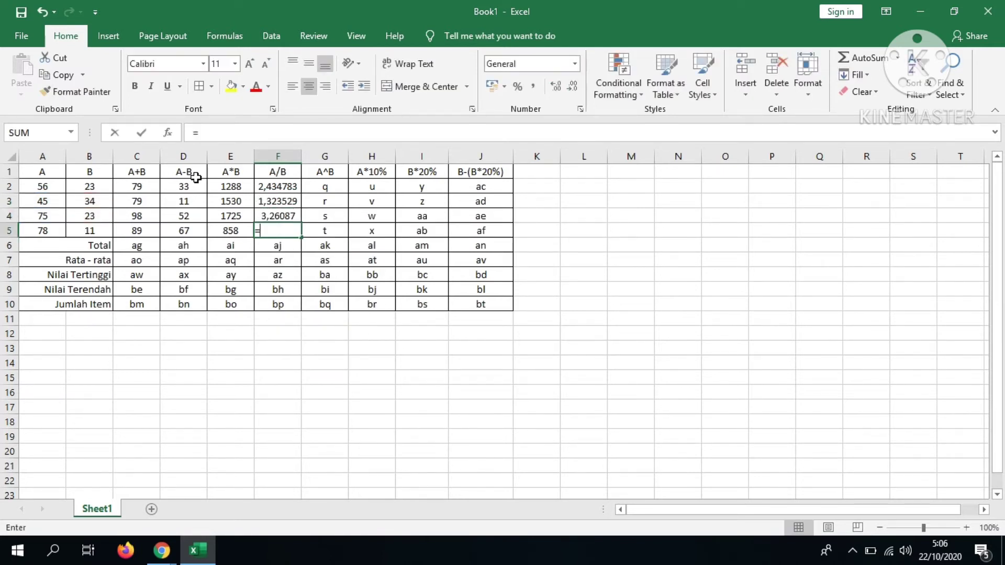
{"action": "type", "text": "A5/B5"}
{"action": "key", "text": "ctrl+Return"}
- Enter the formula =A2^B2 in cell G2 of the A^B column
{"action": "key", "text": "Right"}
{"action": "key", "text": "Up"}
{"action": "key", "text": "Up"}
{"action": "key", "text": "Up"}
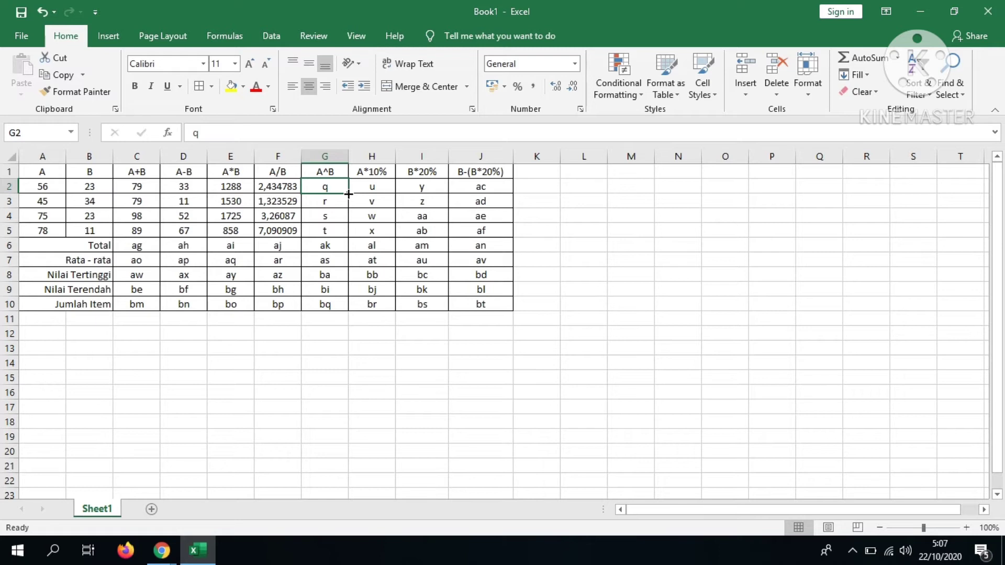
{"action": "mouse_move", "coordinate": [348, 194]}
{"action": "left_mouse_down"}
{"action": "mouse_move", "coordinate": [349, 236]}
{"action": "mouse_move", "coordinate": [346, 197]}
{"action": "left_mouse_up"}
{"action": "type", "text": "="}
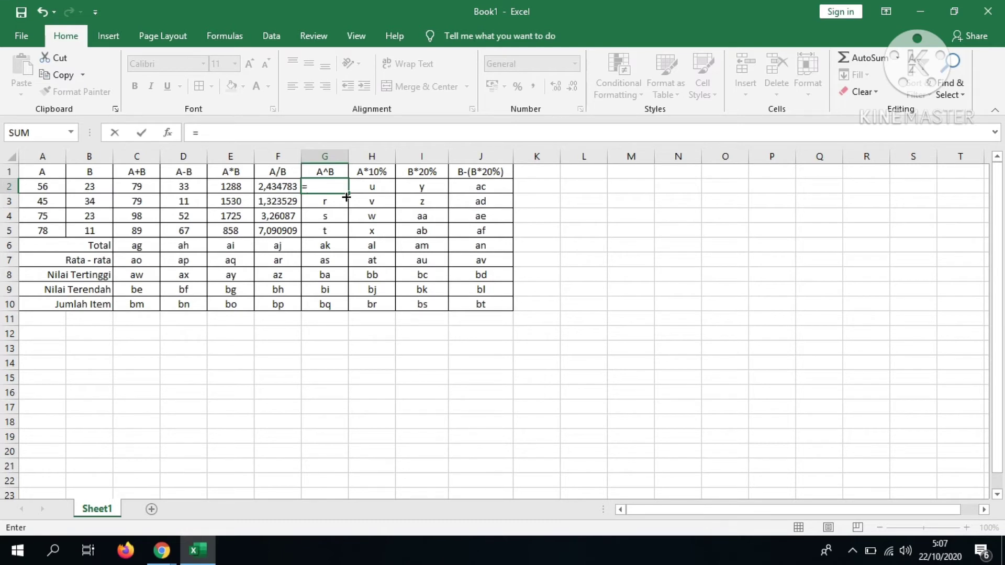
{"action": "type", "text": "A2"}
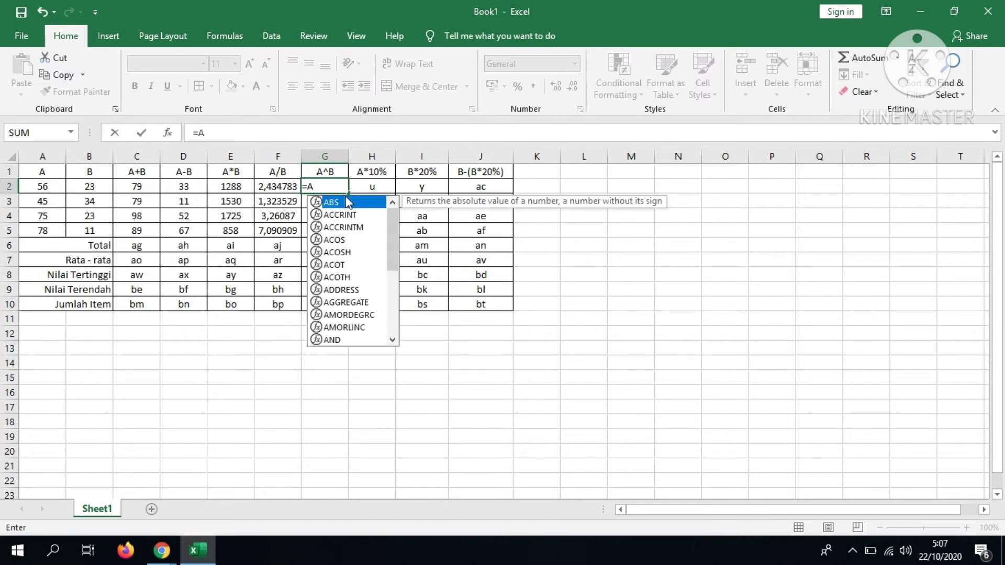
{"action": "type", "text": "^B2"}
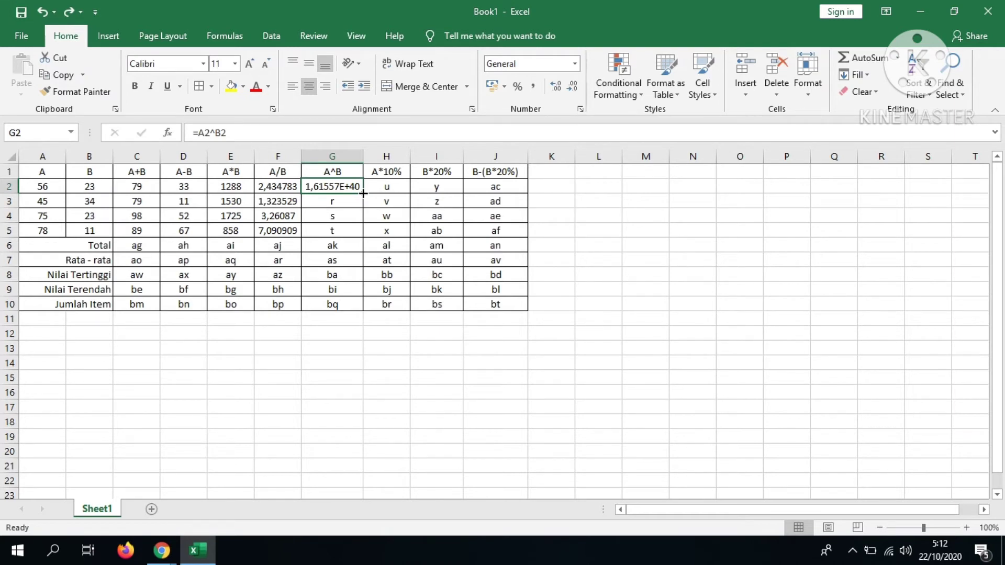
- Fill the power formula from cell G2 down through cell G5 of the A^B column
{"action": "left_click_drag", "start_coordinate": [363, 193], "coordinate": [363, 195]}
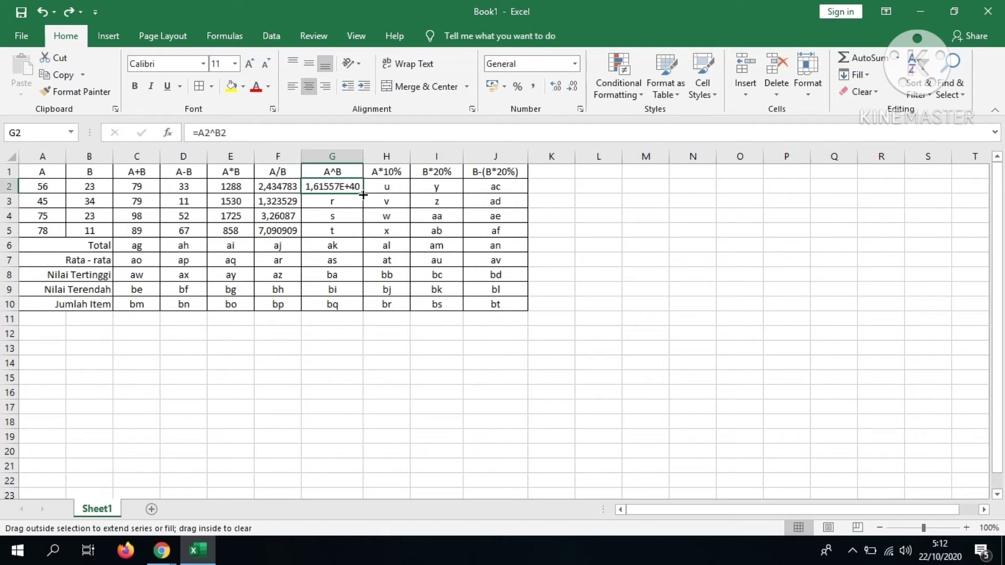
{"action": "left_click_drag", "start_coordinate": [363, 195], "coordinate": [360, 235]}
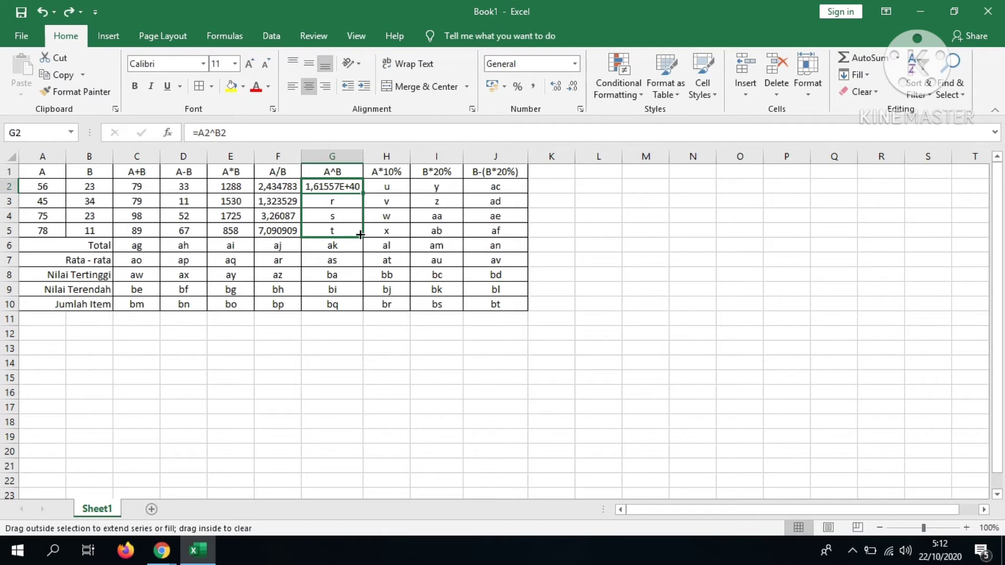
{"action": "left_click_drag", "start_coordinate": [360, 235], "coordinate": [359, 233]}
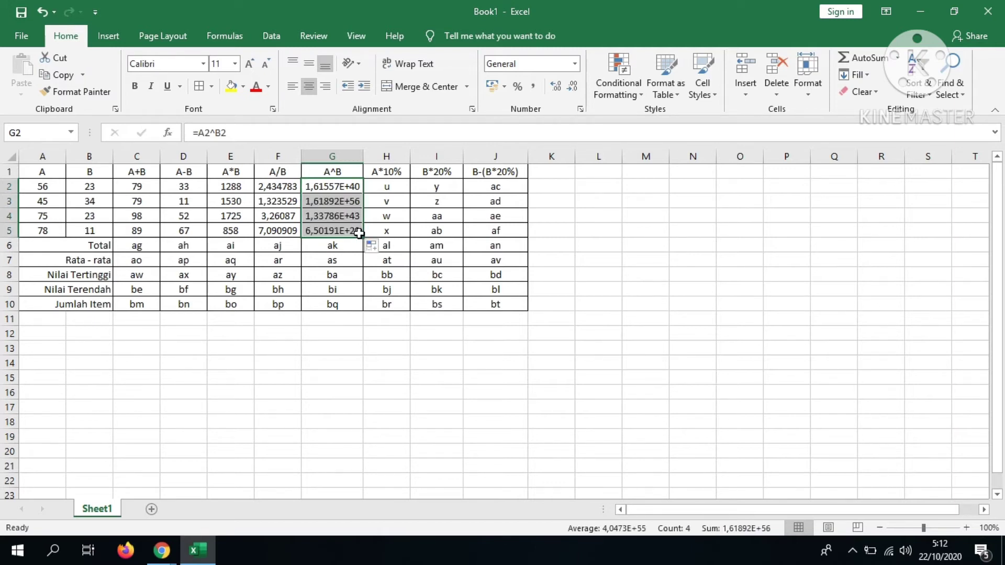
- Review the power formulas in cells G2 to G5 of the A^B column
{"action": "left_click", "coordinate": [338, 197]}
{"action": "key", "text": "Down"}
{"action": "key", "text": "Up"}
{"action": "key", "text": "Up"}
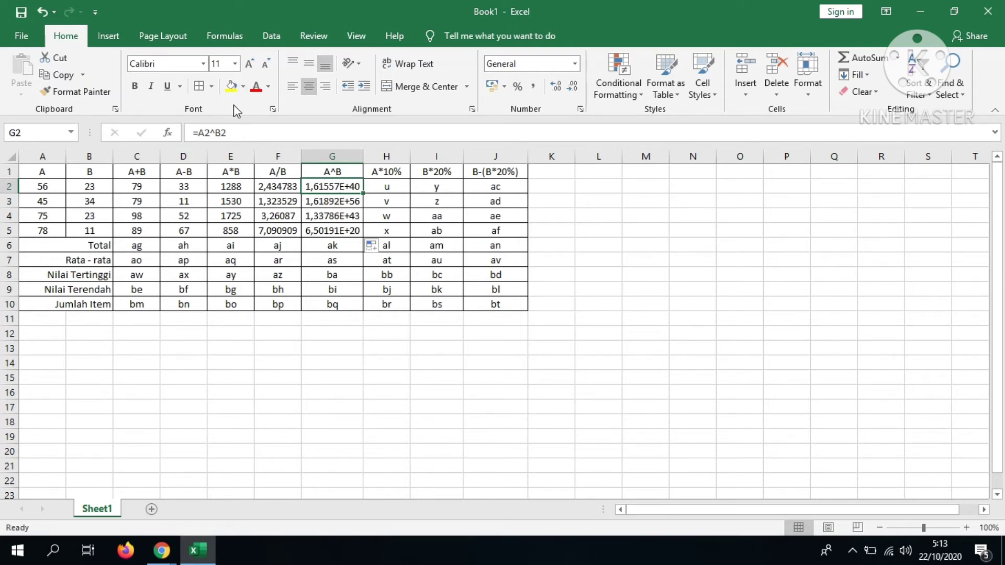
{"action": "key", "text": "Down"}
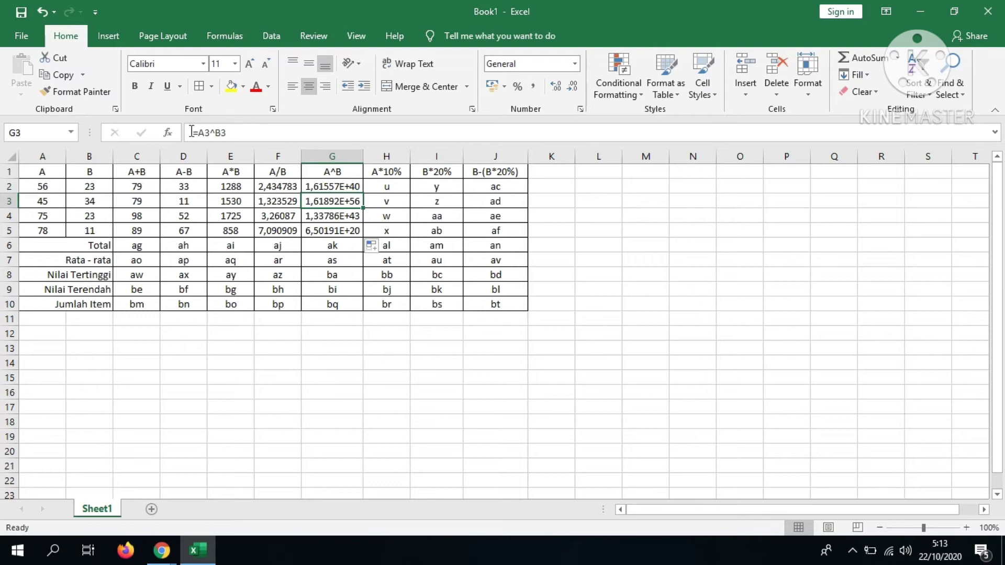
{"action": "key", "text": "Down"}
{"action": "key", "text": "Down"}
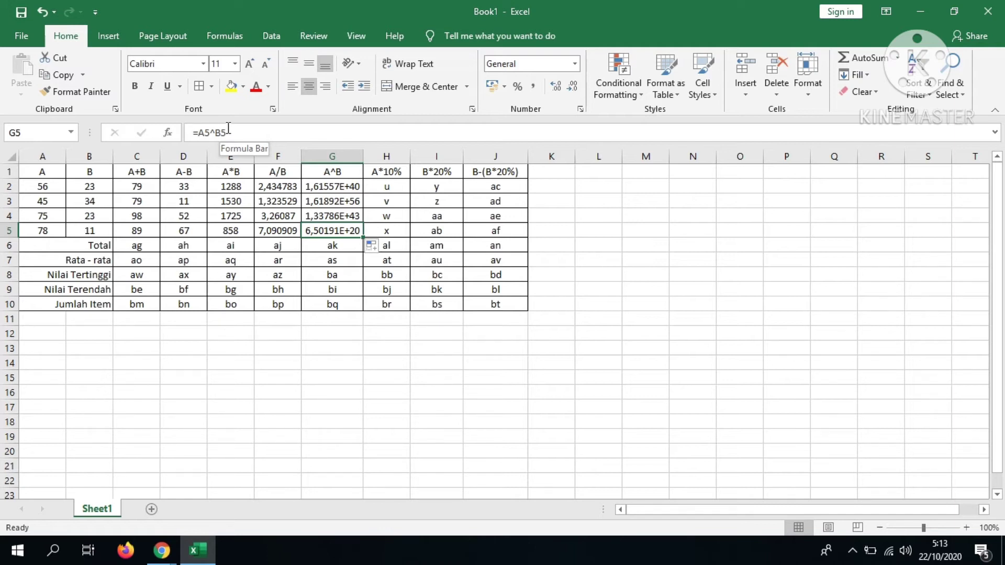
- Enter the formula =A2*10% in cell H2 of the A*10% column
{"action": "key", "text": "Up"}
{"action": "key", "text": "Up"}
{"action": "key", "text": "Up"}
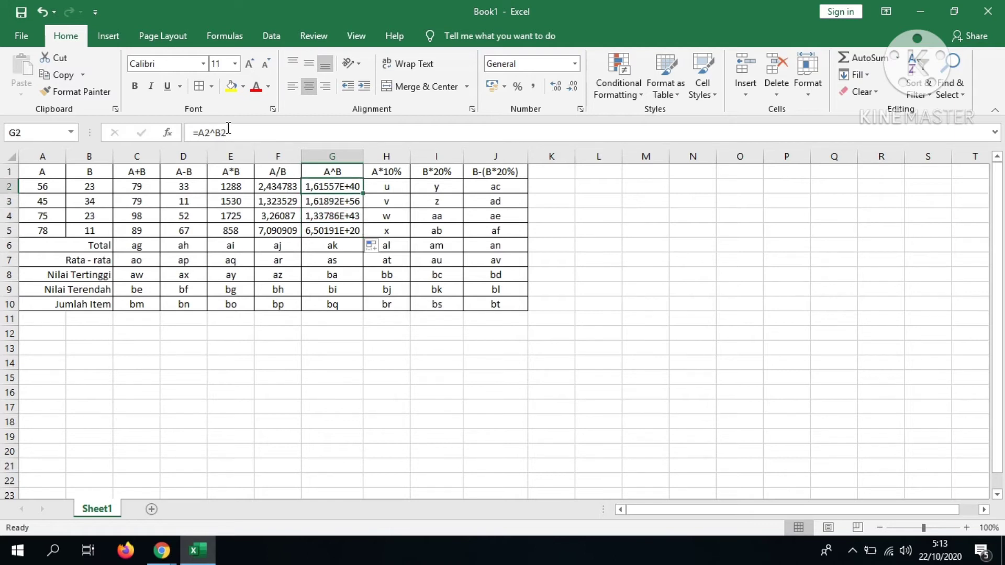
{"action": "key", "text": "Right"}
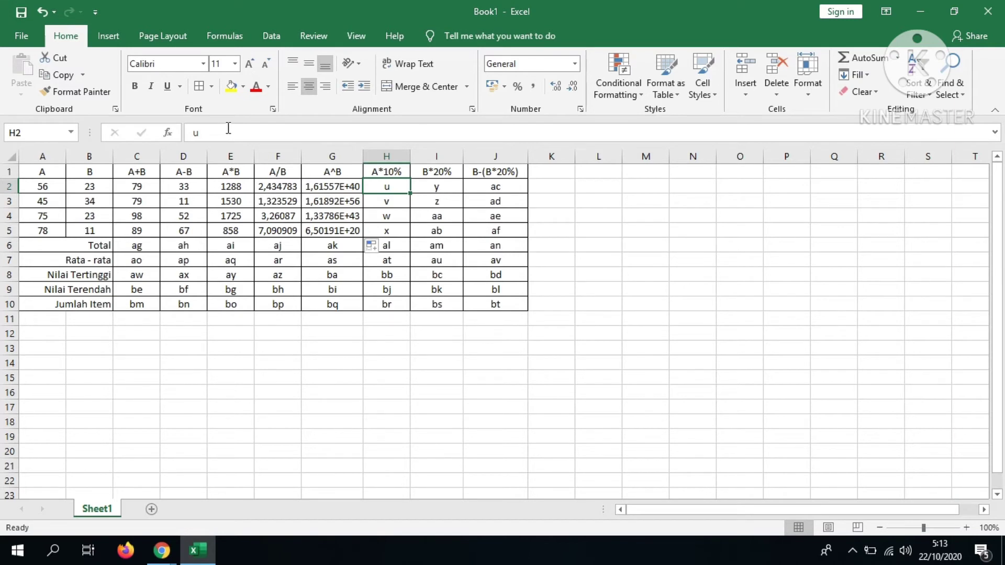
{"action": "type", "text": "="}
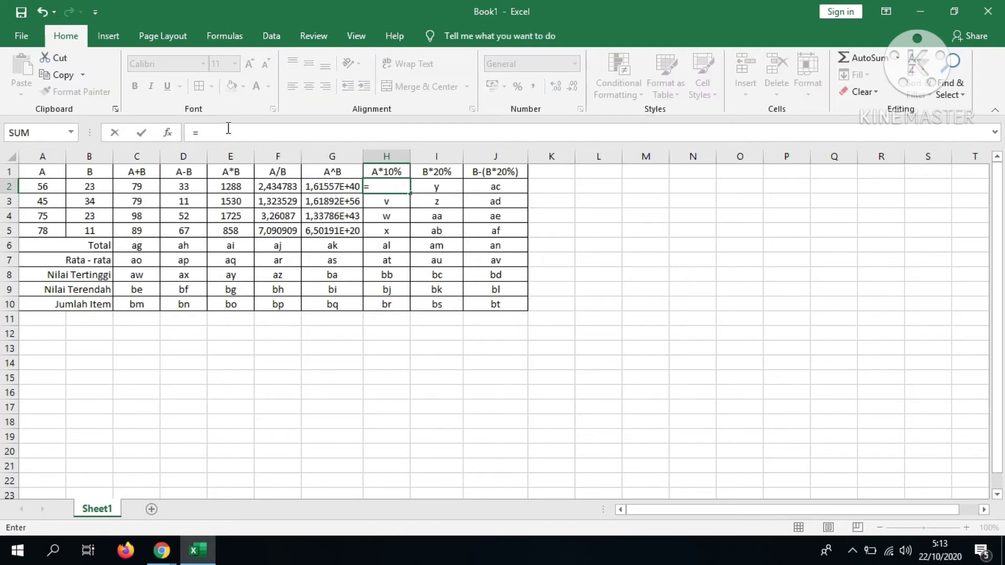
{"action": "left_click", "coordinate": [49, 186]}
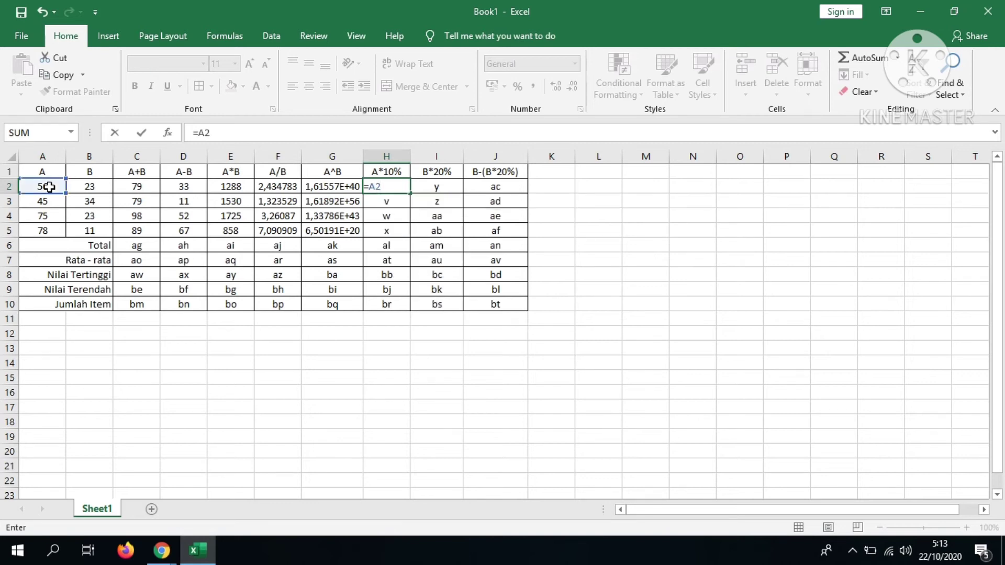
{"action": "type", "text": "*10%"}
{"action": "key", "text": "Return"}
- Replace the formula in cell H2 with =A2*0,1, using a comma as the decimal separator
{"action": "key", "text": "Up"}
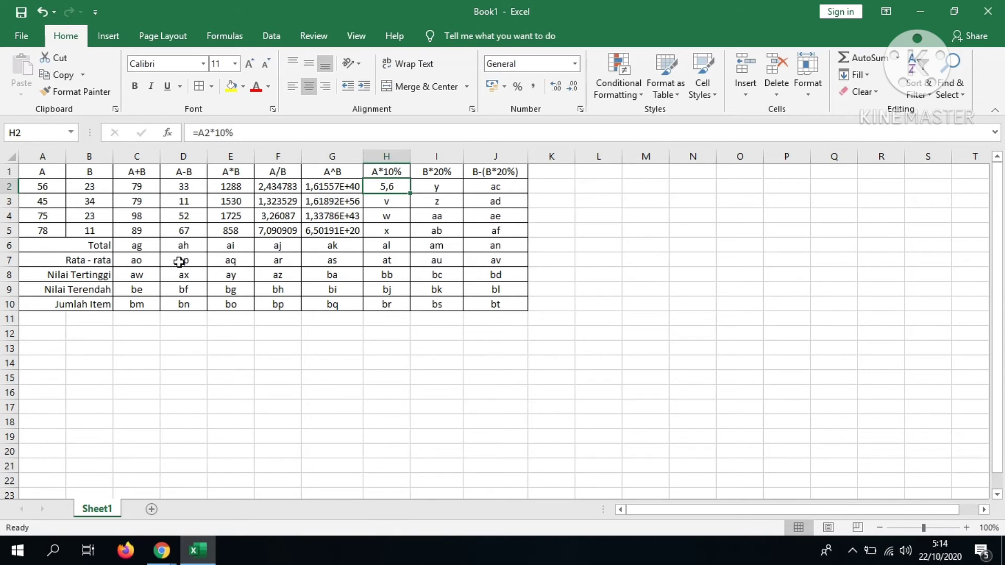
{"action": "type", "text": "=A2"}
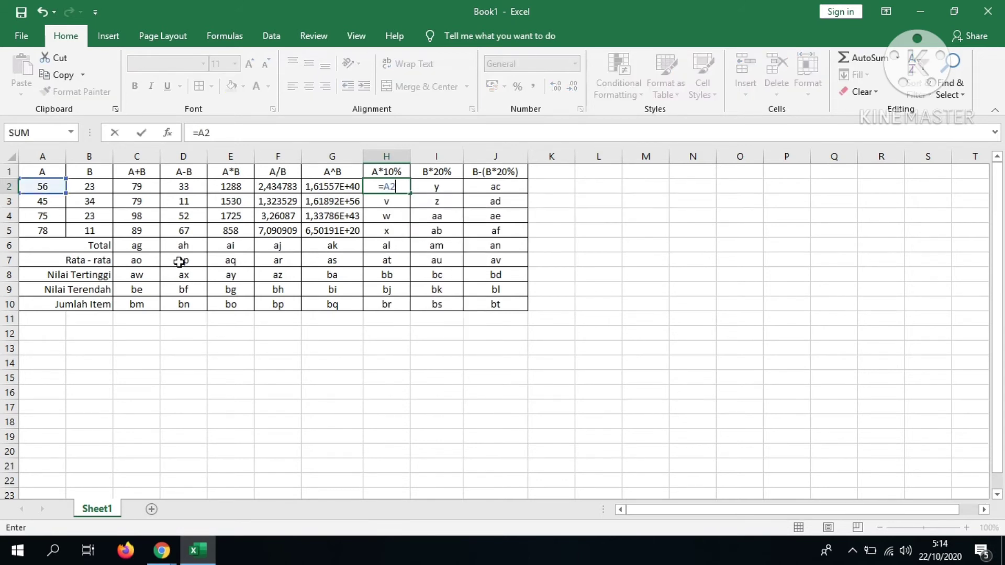
{"action": "type", "text": "*0.1"}
{"action": "left_click", "coordinate": [179, 262]}
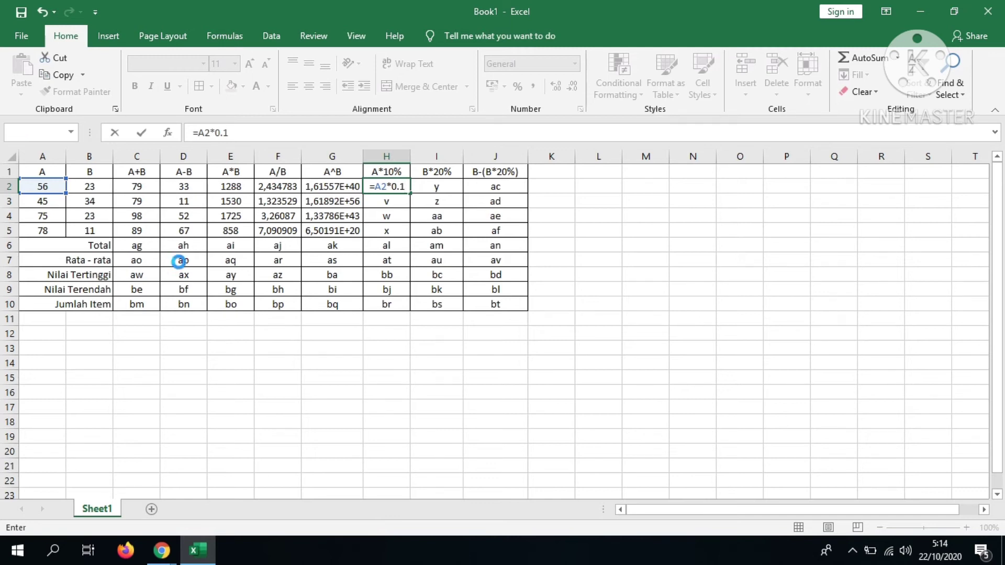
{"action": "left_click", "coordinate": [542, 331]}
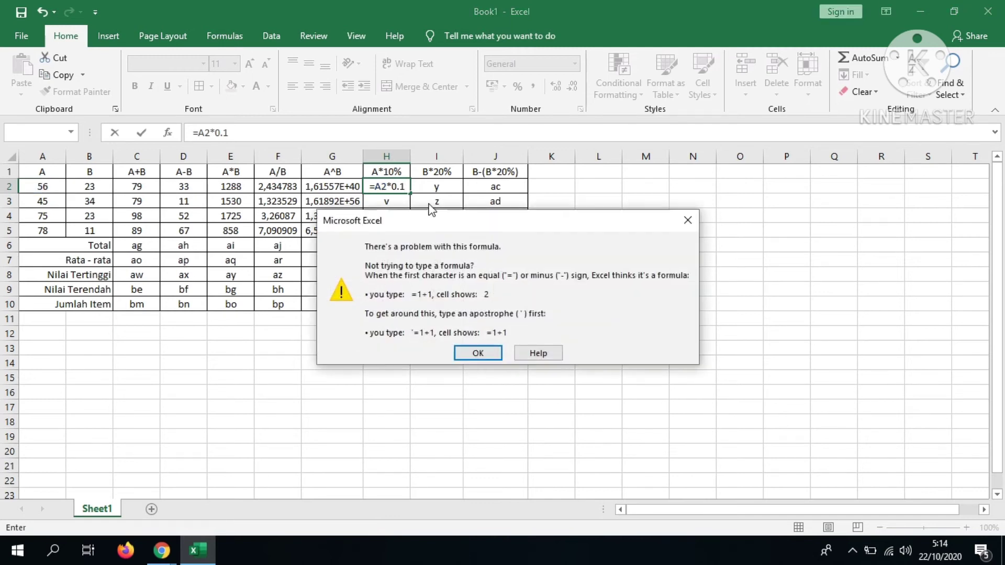
{"action": "left_click", "coordinate": [475, 354]}
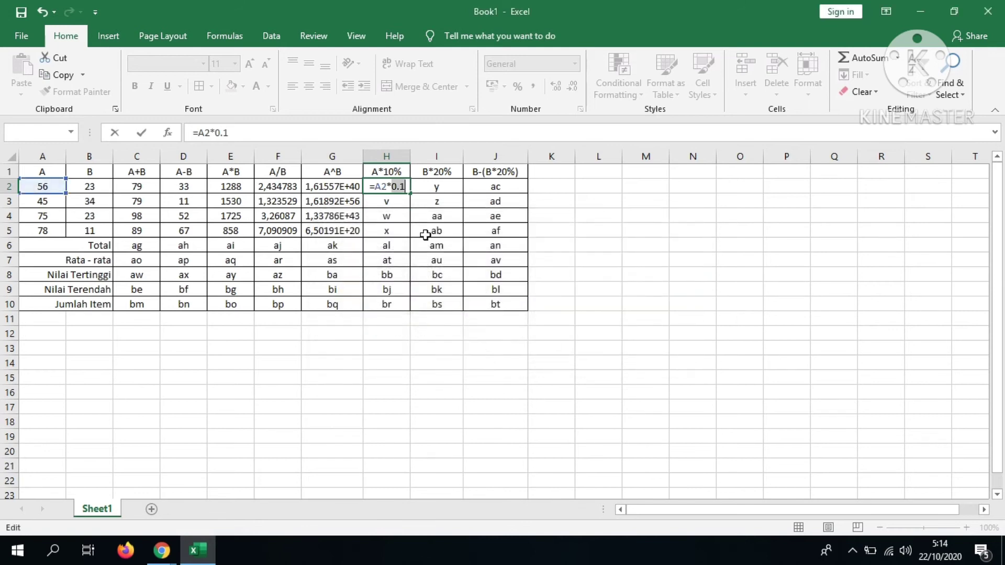
{"action": "left_click", "coordinate": [400, 188]}
{"action": "key", "text": "BackSpace"}
{"action": "type", "text": ","}
{"action": "key", "text": "Return"}
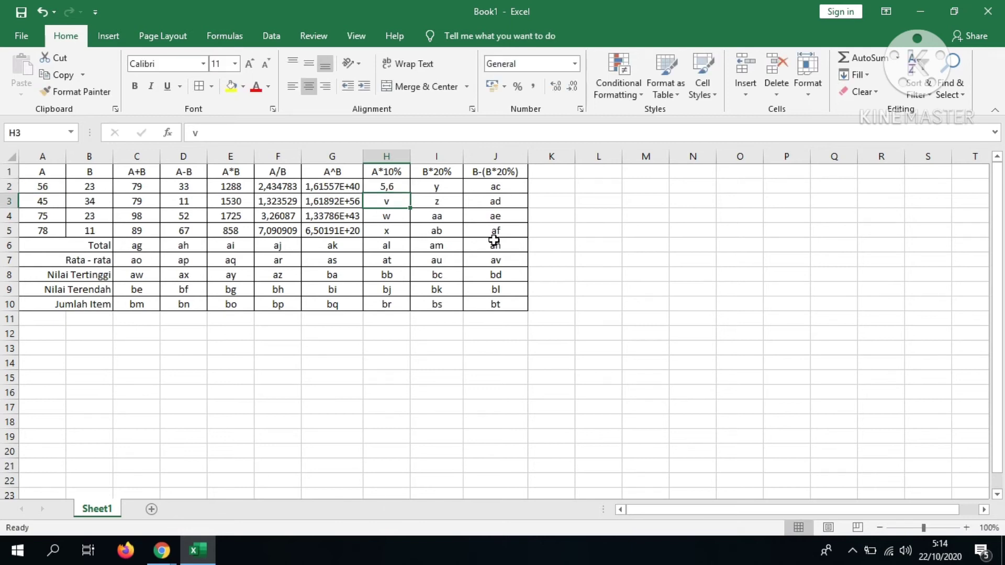
- Fill the formula from cell H2 down through cell H5 and check the copied formulas
{"action": "key", "text": "Up"}
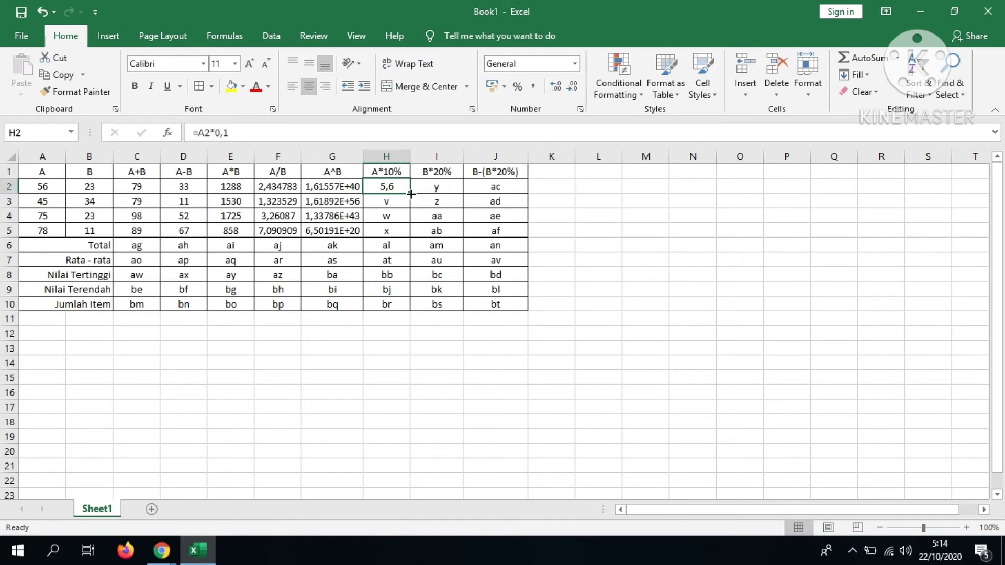
{"action": "left_click_drag", "start_coordinate": [412, 194], "coordinate": [411, 194]}
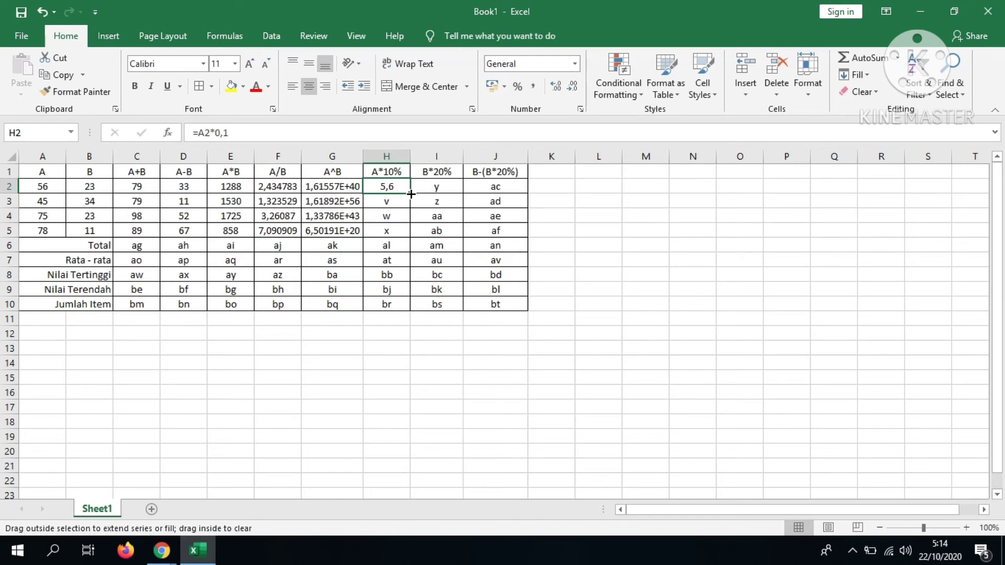
{"action": "left_click_drag", "start_coordinate": [411, 194], "coordinate": [408, 236]}
{"action": "left_click", "coordinate": [391, 192]}
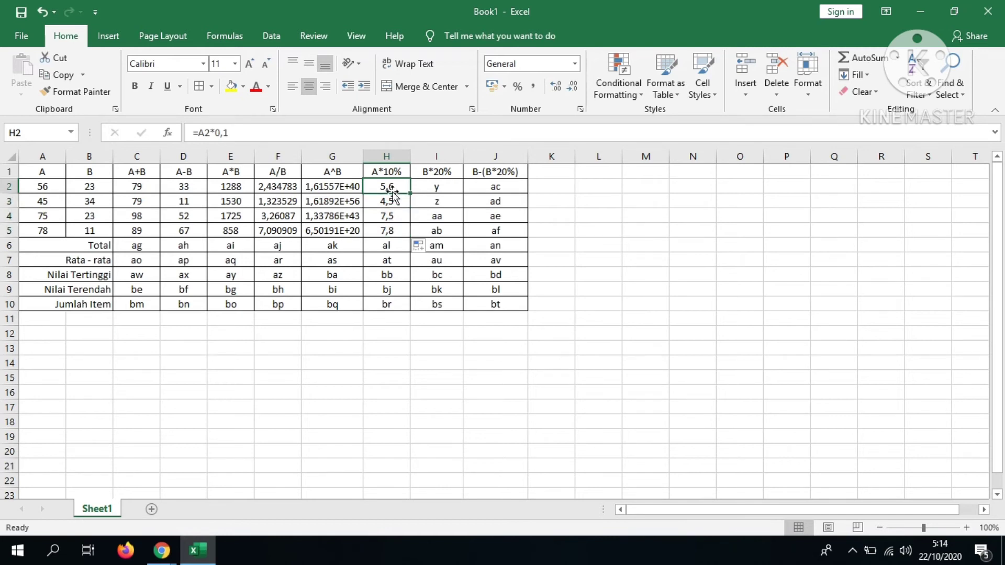
{"action": "key", "text": "Down"}
{"action": "key", "text": "Down"}
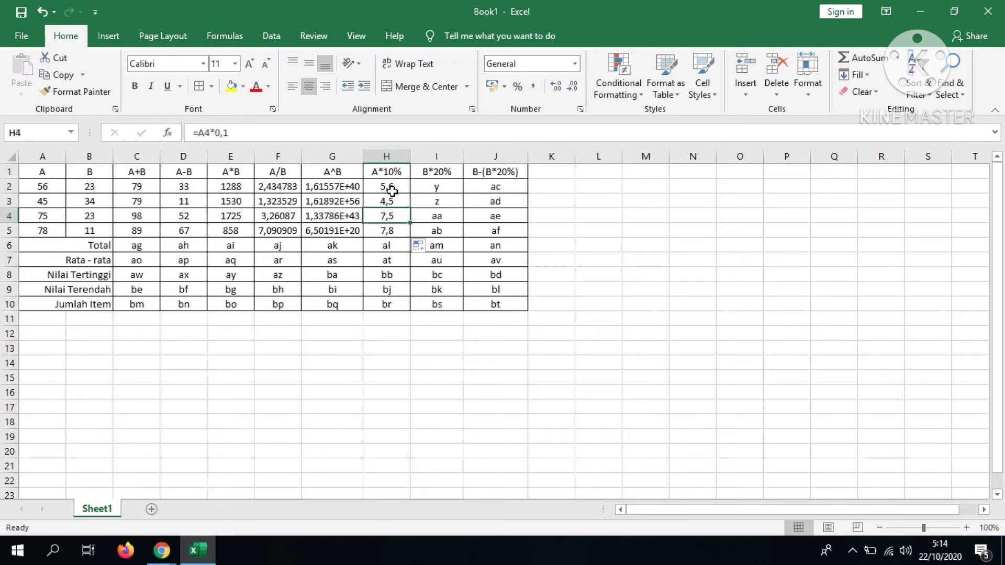
{"action": "key", "text": "Down"}
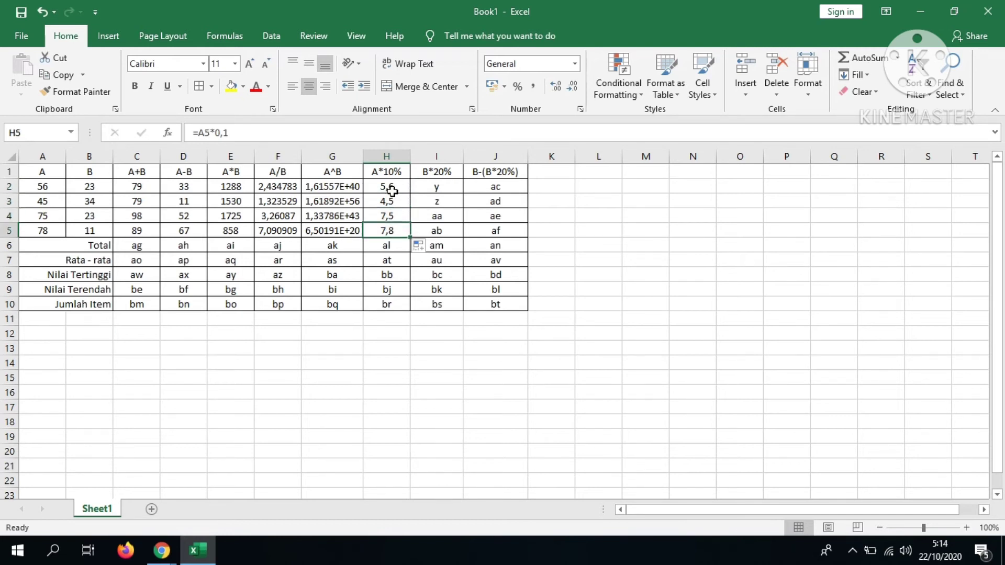
- Enter the formula =B2*20% in cell I2 of the B*20% column and fill it down through cell I5
{"action": "key", "text": "Right"}
{"action": "key", "text": "Up"}
{"action": "key", "text": "Up"}
{"action": "key", "text": "Up"}
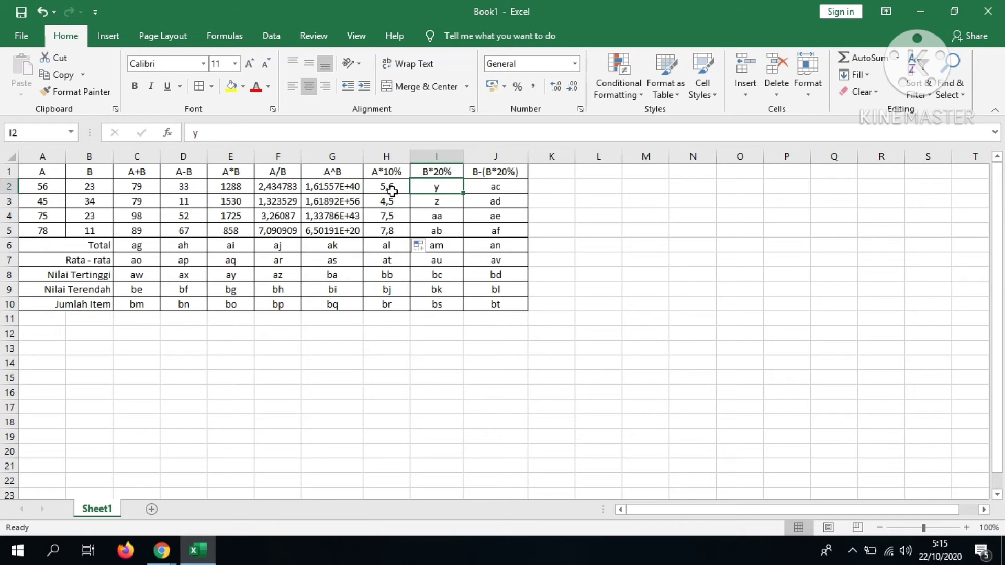
{"action": "type", "text": "="}
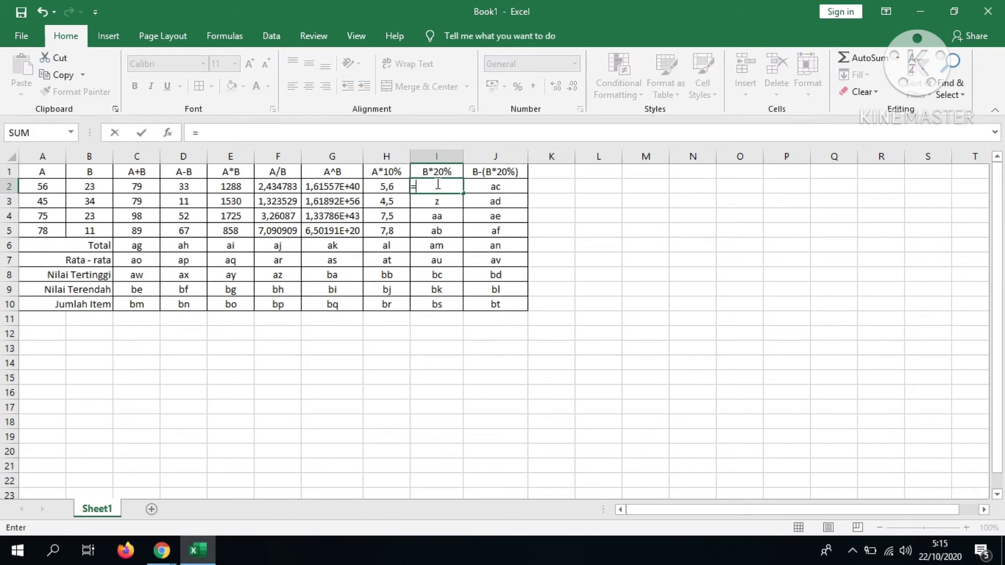
{"action": "left_click", "coordinate": [101, 186]}
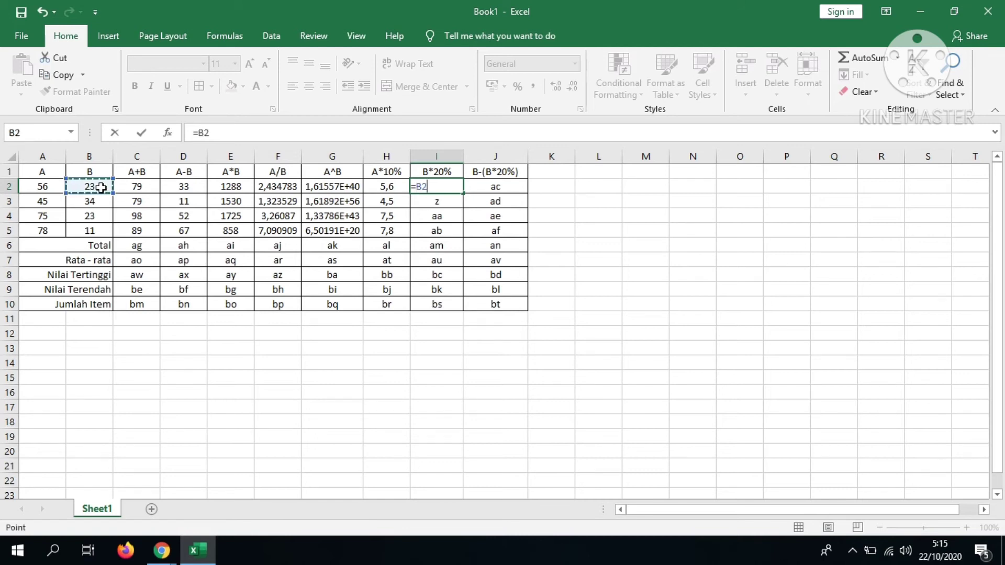
{"action": "type", "text": "*20%"}
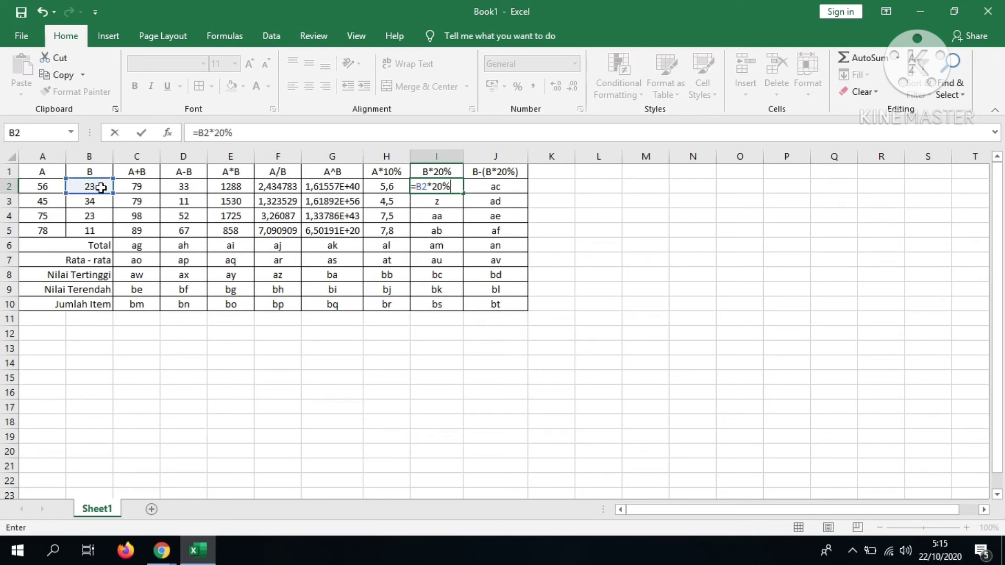
{"action": "key", "text": "Return"}
{"action": "key", "text": "Up"}
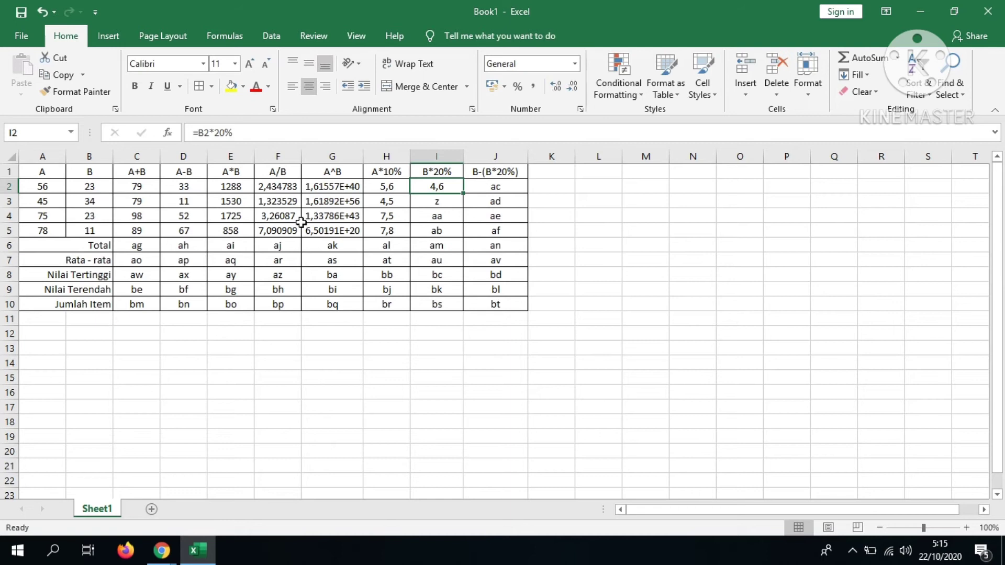
{"action": "left_click_drag", "start_coordinate": [463, 193], "coordinate": [463, 238]}
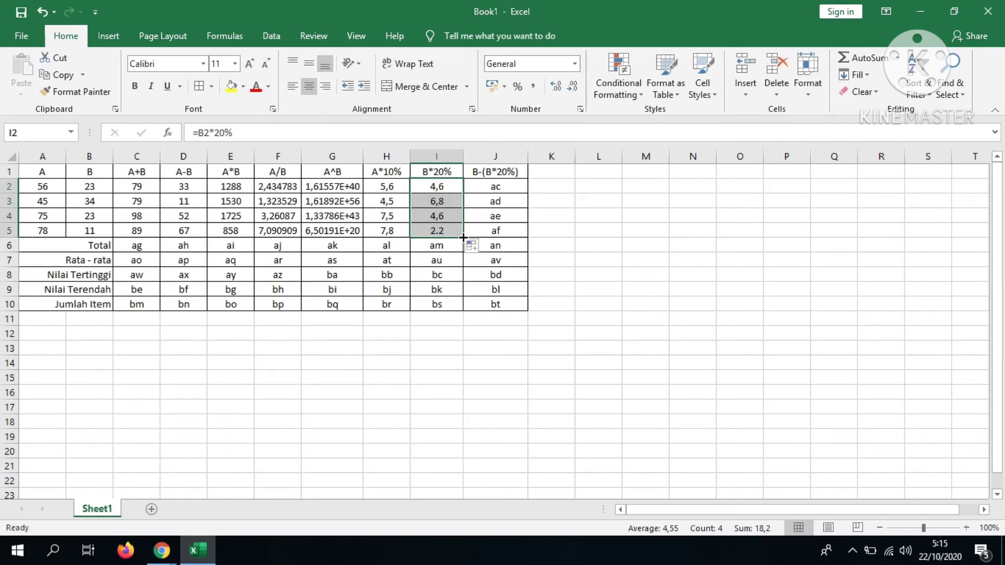
- Enter the formula =B2-(B2*20%) in cell J2 of the B-(B*20%) column and fill it down through cell J5
{"action": "left_click", "coordinate": [497, 191]}
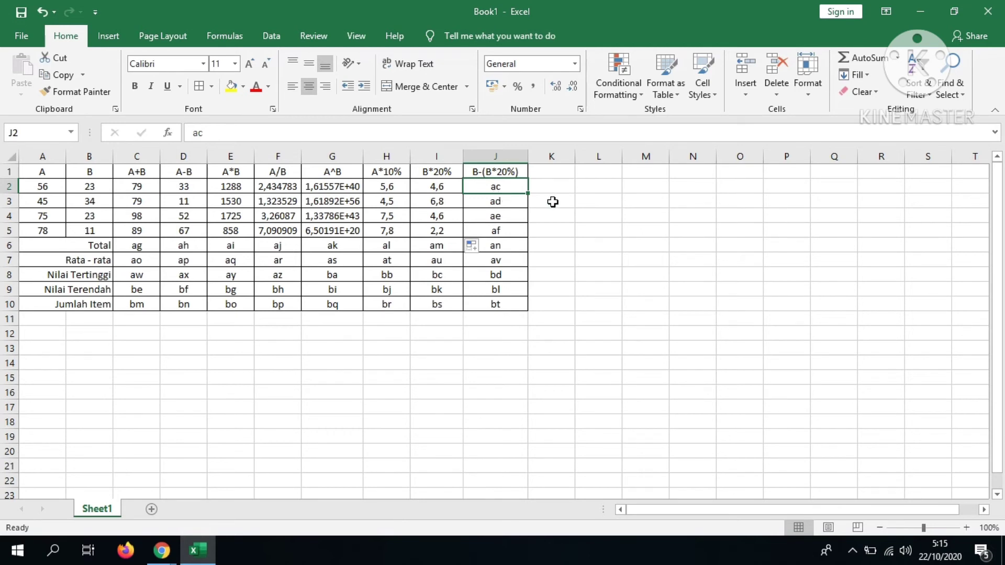
{"action": "left_click", "coordinate": [515, 232]}
{"action": "left_click", "coordinate": [493, 188]}
{"action": "type", "text": "="}
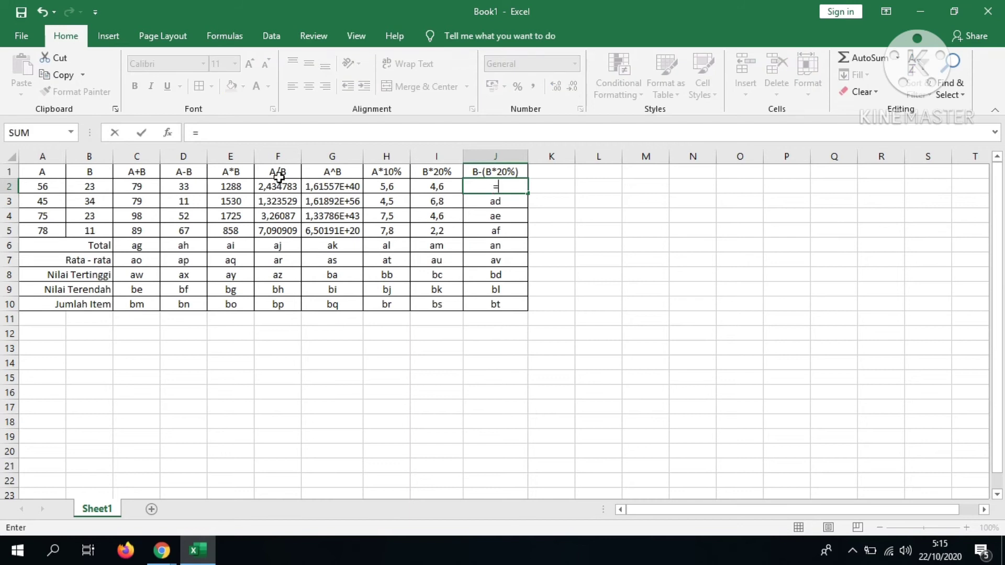
{"action": "left_click", "coordinate": [83, 189]}
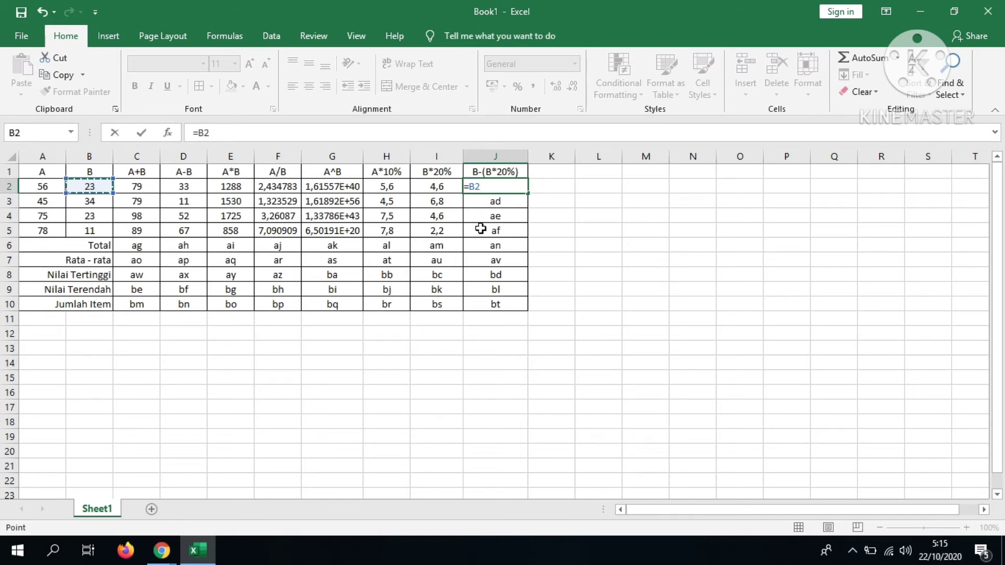
{"action": "type", "text": "-("}
{"action": "left_click", "coordinate": [103, 186]}
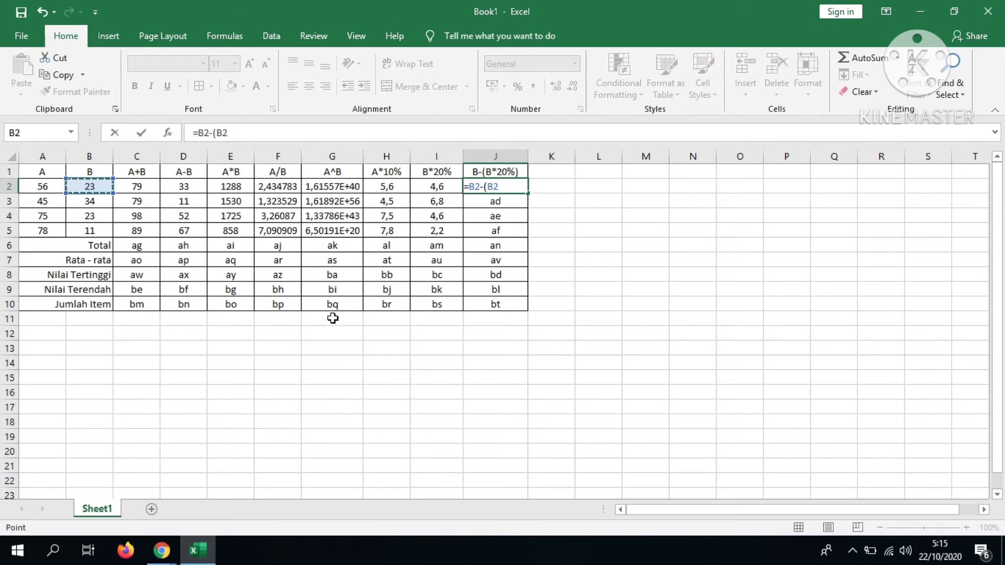
{"action": "type", "text": "*20%)"}
{"action": "key", "text": "Return"}
{"action": "key", "text": "Up"}
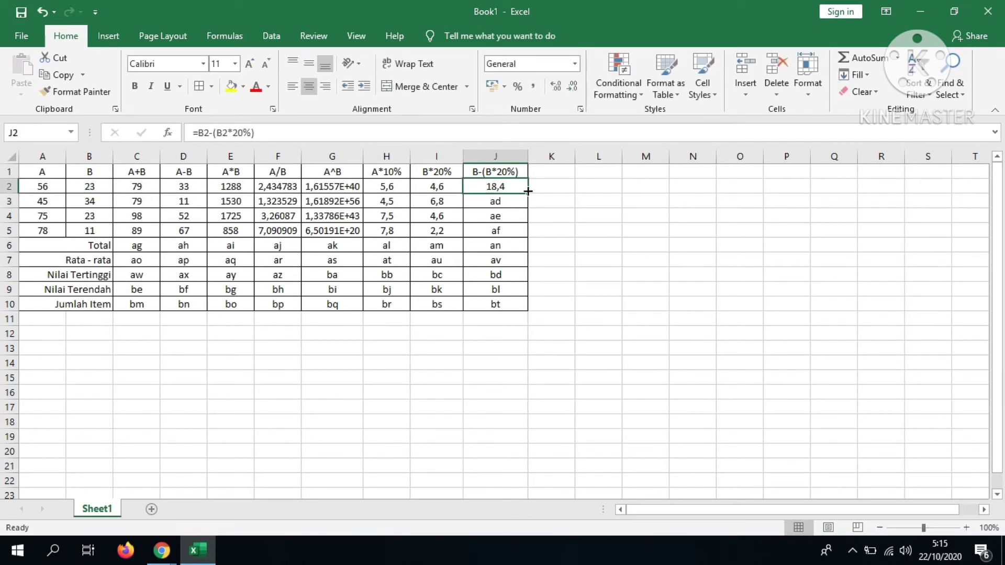
{"action": "left_click_drag", "start_coordinate": [527, 193], "coordinate": [529, 236]}
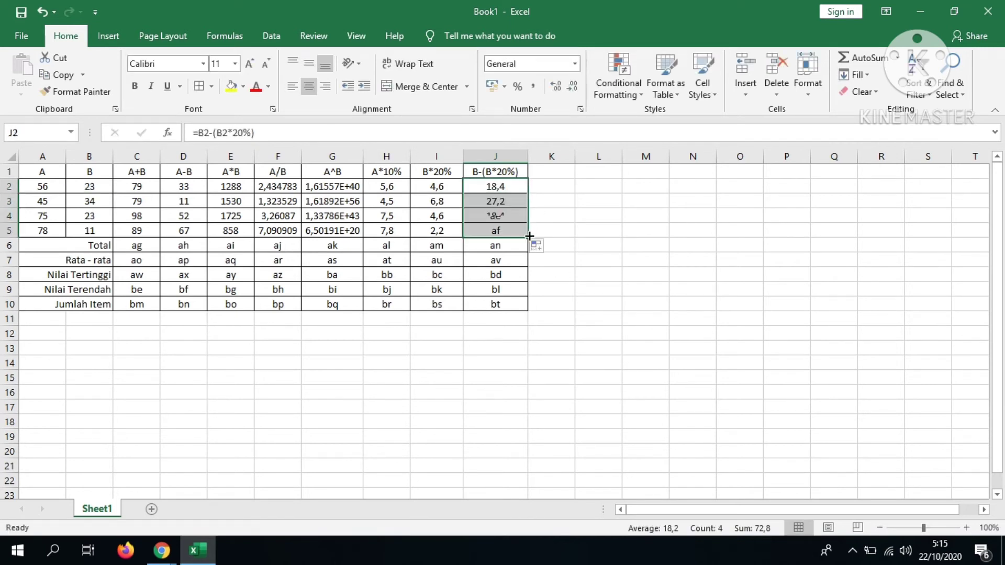
- Enter the alternative formula =B2-I2 in cell K2 beside the table and fill it down column K
{"action": "left_click", "coordinate": [493, 185]}
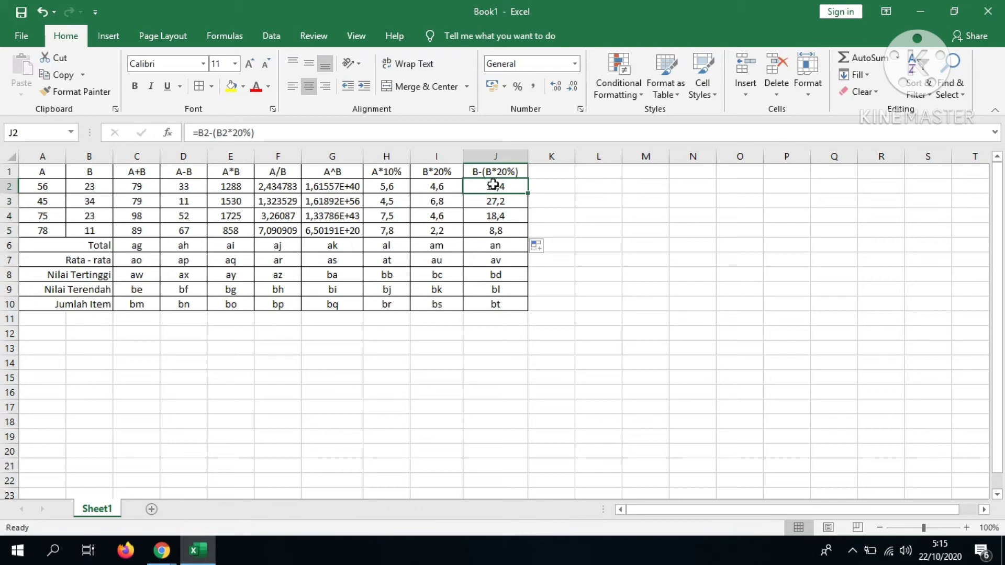
{"action": "key", "text": "Right"}
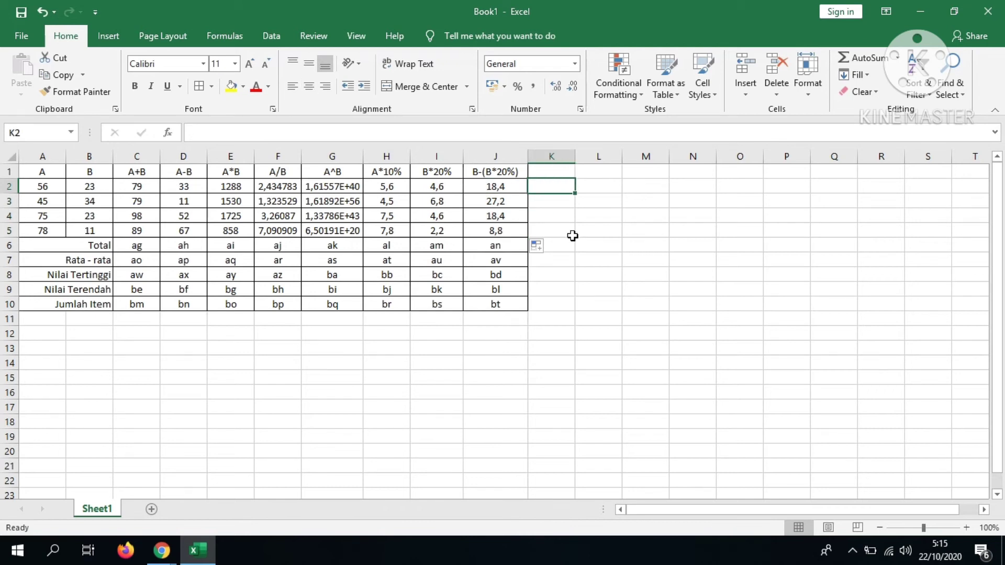
{"action": "type", "text": "="}
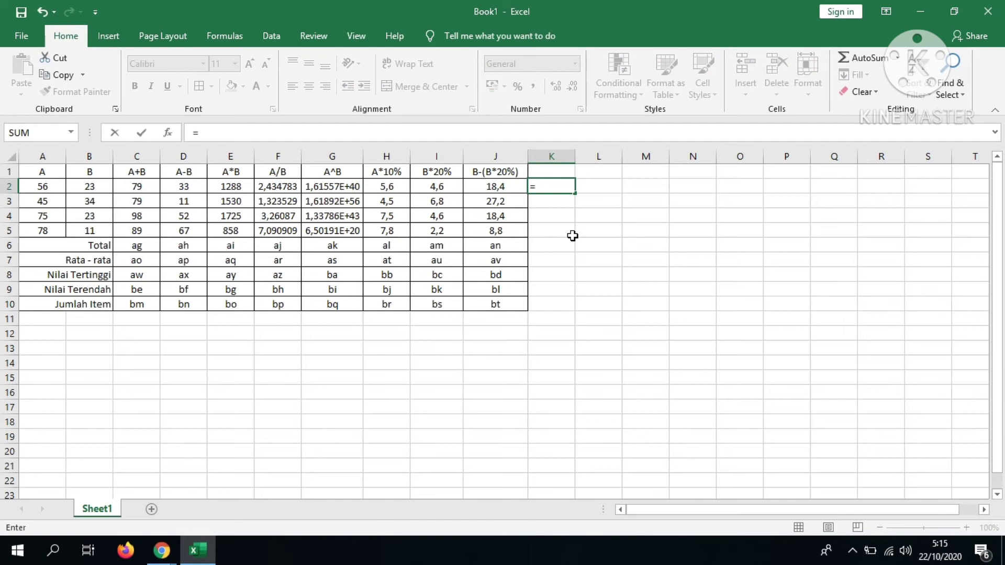
{"action": "left_click", "coordinate": [103, 188]}
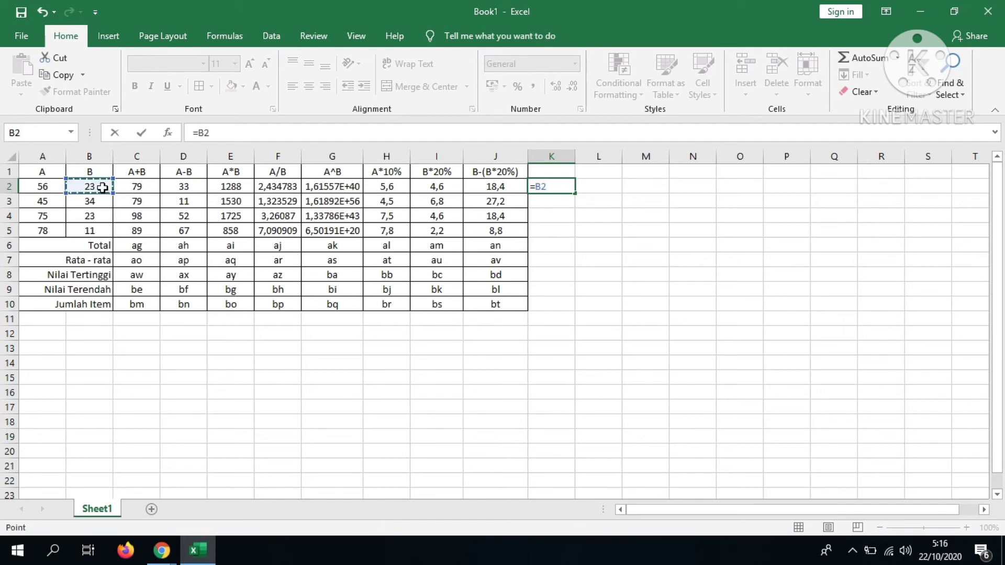
{"action": "type", "text": "-"}
{"action": "left_click", "coordinate": [436, 187]}
{"action": "key", "text": "Return"}
{"action": "key", "text": "Up"}
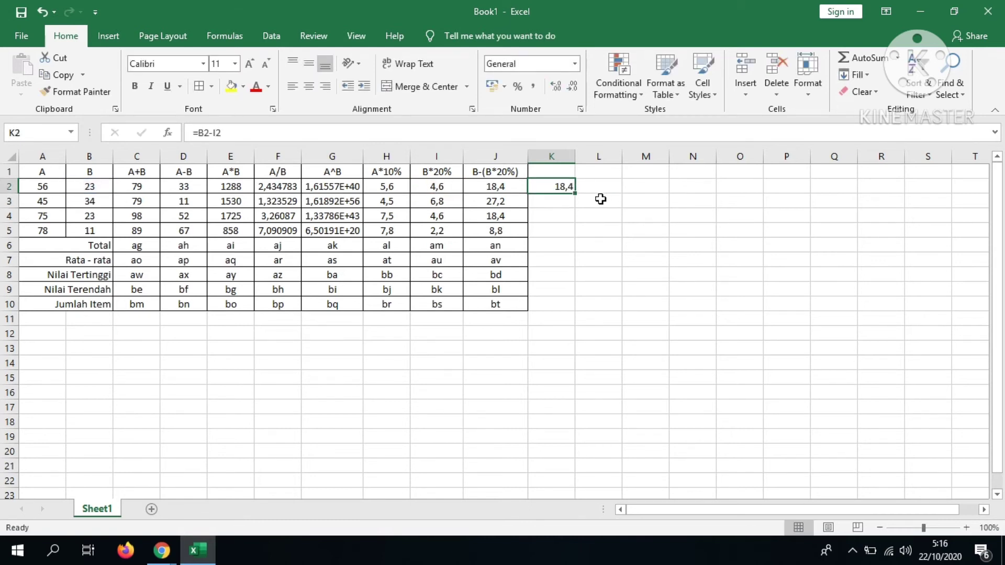
{"action": "left_click_drag", "start_coordinate": [575, 193], "coordinate": [577, 249]}
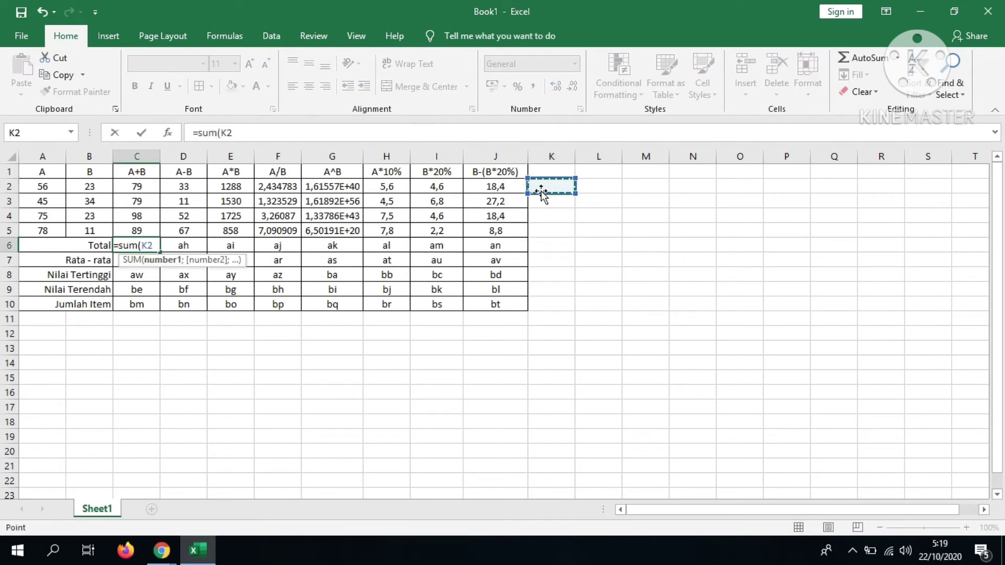
- Discard the unfinished SUM formula in Total cell C6 and restore the cell's placeholder text
{"action": "key", "text": "BackSpace"}
{"action": "key", "text": "BackSpace"}
{"action": "key", "text": "BackSpace"}
{"action": "key", "text": "BackSpace"}
{"action": "key", "text": "BackSpace"}
{"action": "key", "text": "BackSpace"}
{"action": "key", "text": "BackSpace"}
{"action": "key", "text": "Escape"}
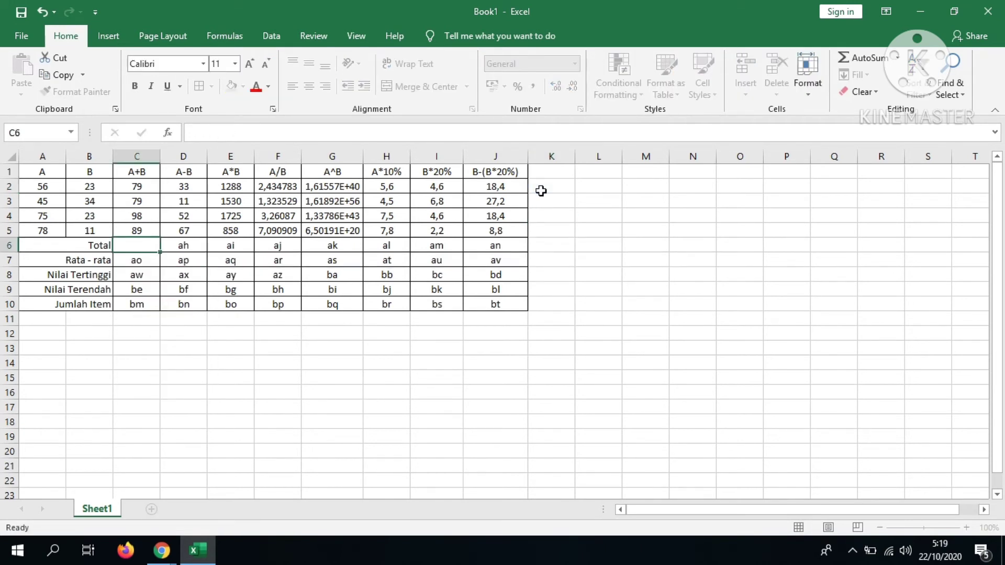
{"action": "key", "text": "Return"}
{"action": "key", "text": "ctrl+z"}
{"action": "key", "text": "Right"}
{"action": "key", "text": "Right"}
{"action": "key", "text": "Right"}
{"action": "key", "text": "Right"}
{"action": "key", "text": "Right"}
{"action": "key", "text": "Right"}
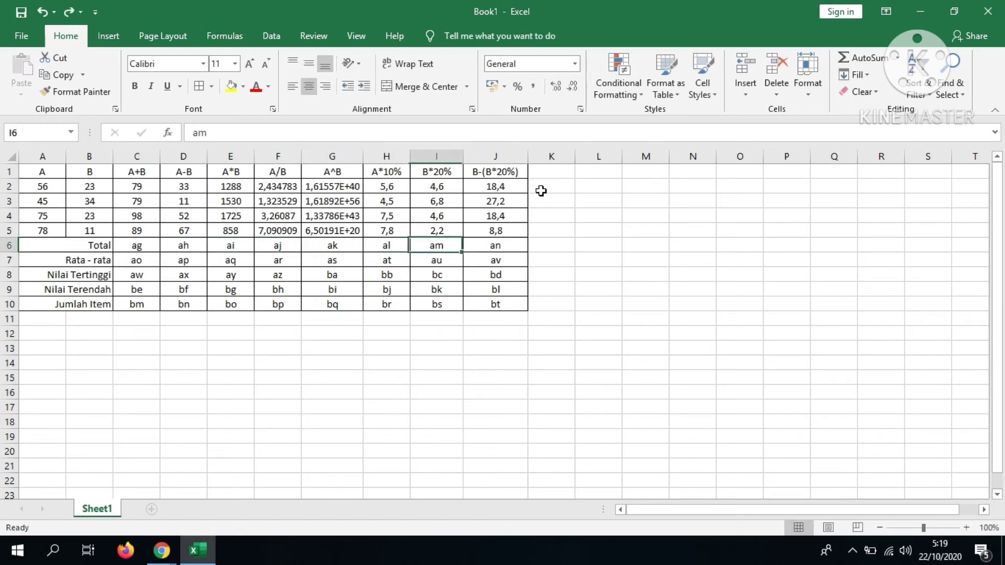
- Enter the alternative formula =B2-I2 in cell K2 beside the table and fill it down through cell K5
{"action": "key", "text": "Right"}
{"action": "key", "text": "Right"}
{"action": "key", "text": "Up"}
{"action": "key", "text": "Up"}
{"action": "key", "text": "Up"}
{"action": "key", "text": "Up"}
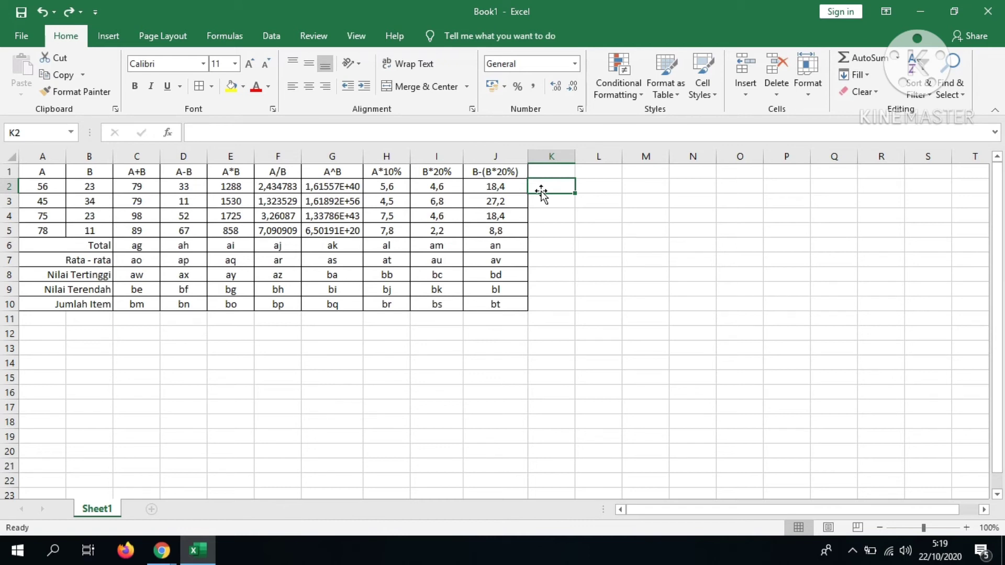
{"action": "type", "text": "="}
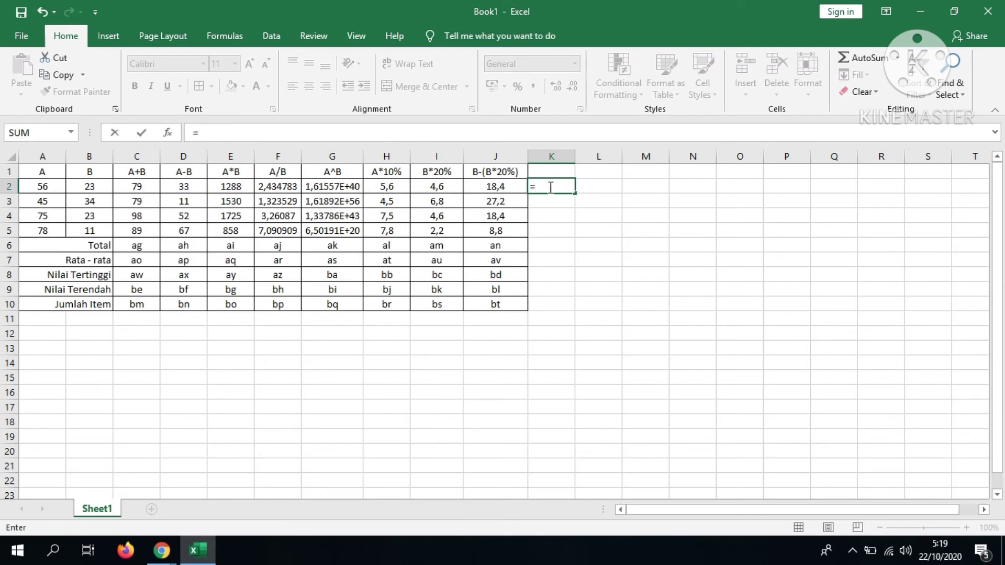
{"action": "left_click", "coordinate": [101, 190]}
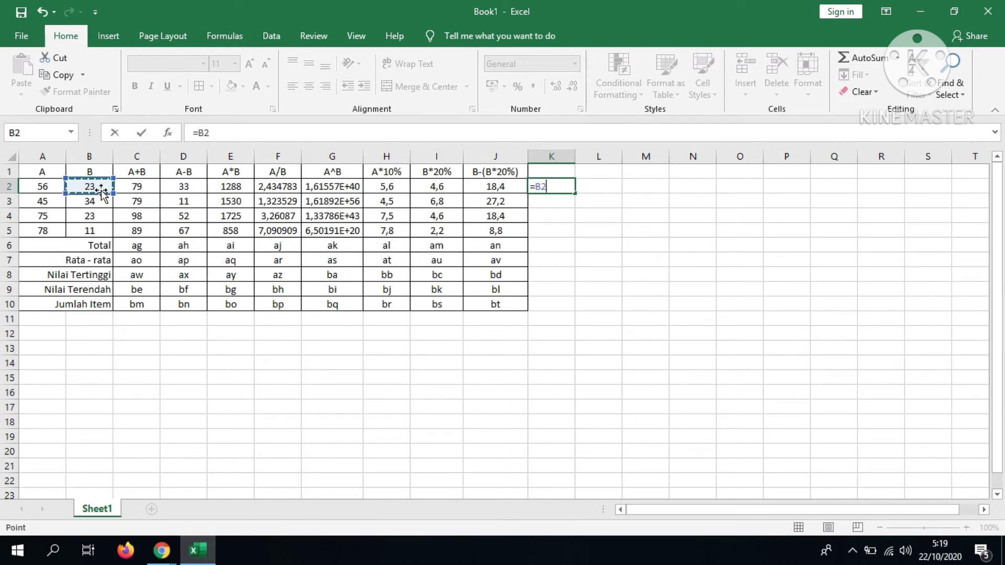
{"action": "type", "text": "-"}
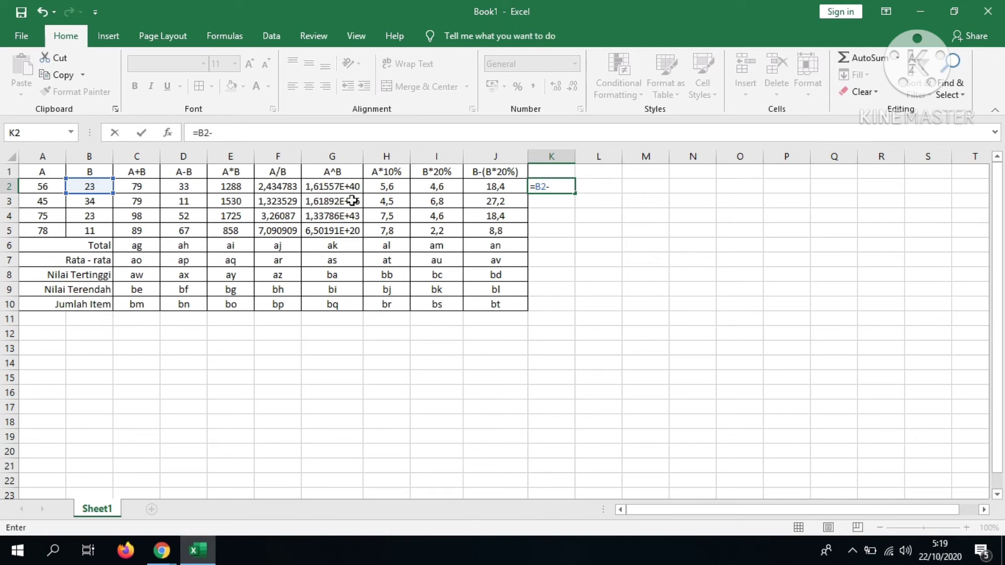
{"action": "left_click", "coordinate": [442, 187]}
{"action": "key", "text": "Return"}
{"action": "key", "text": "Up"}
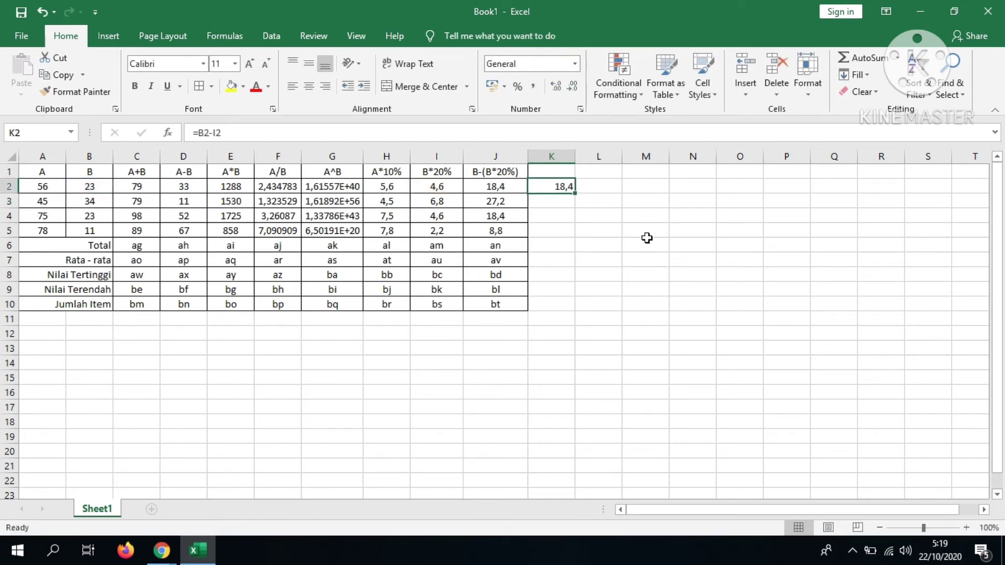
{"action": "left_click_drag", "start_coordinate": [575, 193], "coordinate": [578, 237]}
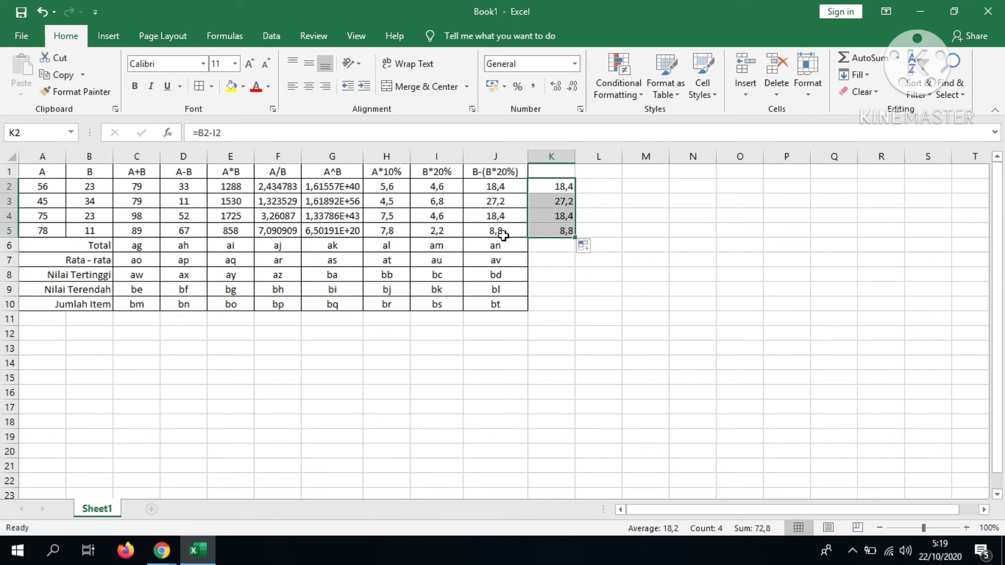
- Clear the contents of column K to remove the alternative formulas beside the table
{"action": "left_click", "coordinate": [554, 155]}
{"action": "key", "text": "Delete"}
- Enter the formula =SUM(C2:C5) in cell C6 of the Total row, under the A+B column
{"action": "key", "text": "Left"}
{"action": "key", "text": "Down"}
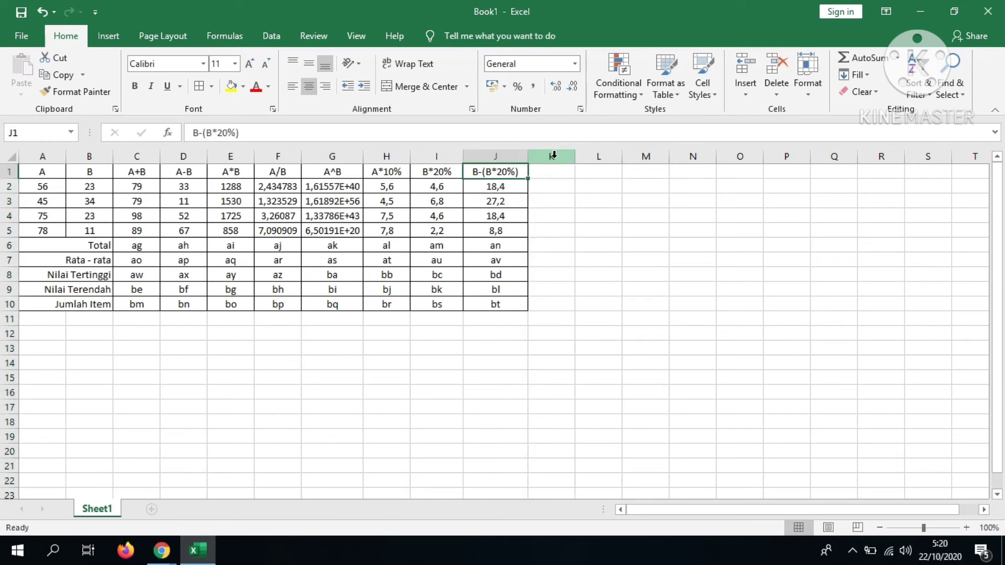
{"action": "key", "text": "Down"}
{"action": "key", "text": "Down"}
{"action": "key", "text": "Down"}
{"action": "key", "text": "Down"}
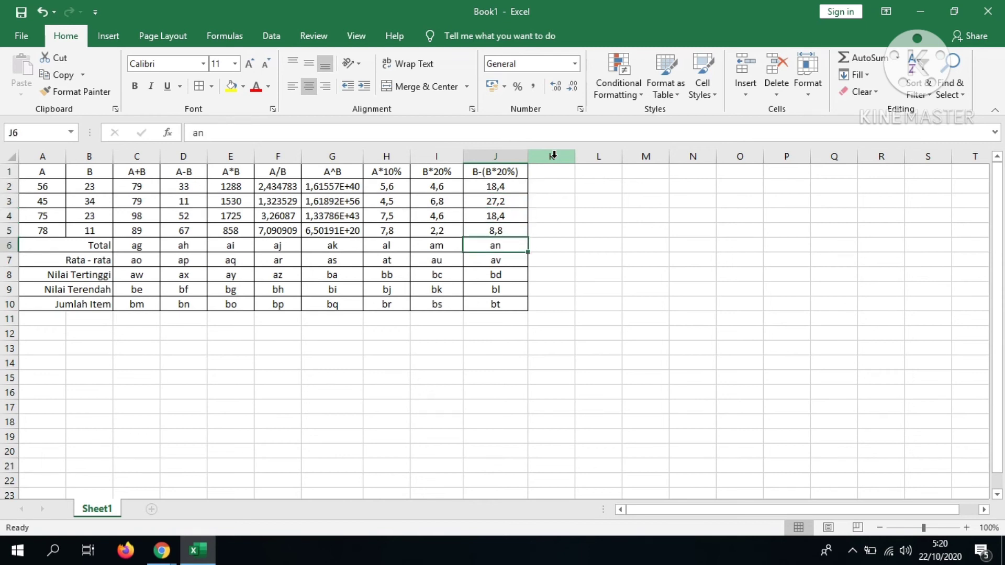
{"action": "key", "text": "Left"}
{"action": "key", "text": "Left"}
{"action": "key", "text": "Left"}
{"action": "key", "text": "Left"}
{"action": "key", "text": "Left"}
{"action": "key", "text": "Left"}
{"action": "key", "text": "Left"}
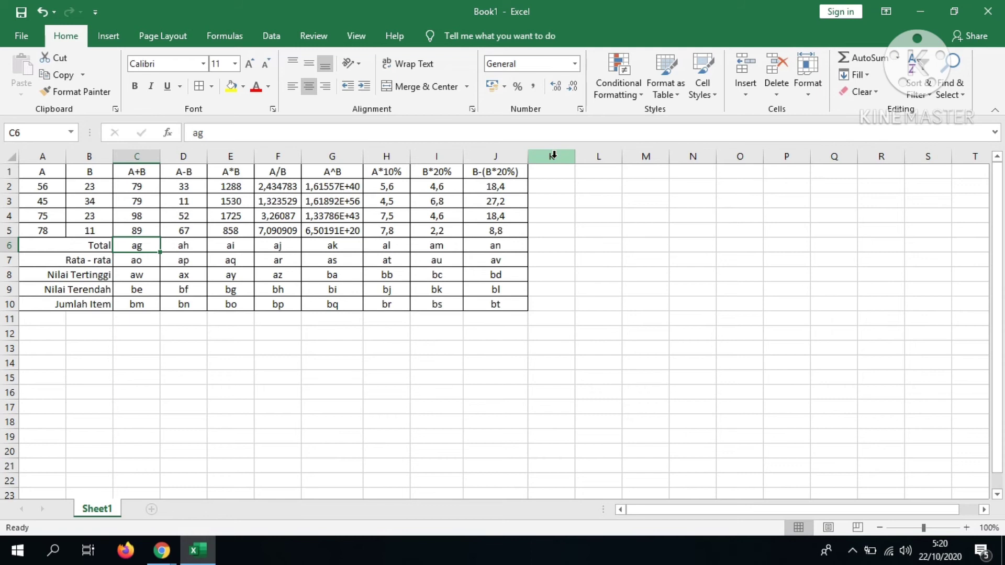
{"action": "type", "text": "=sum("}
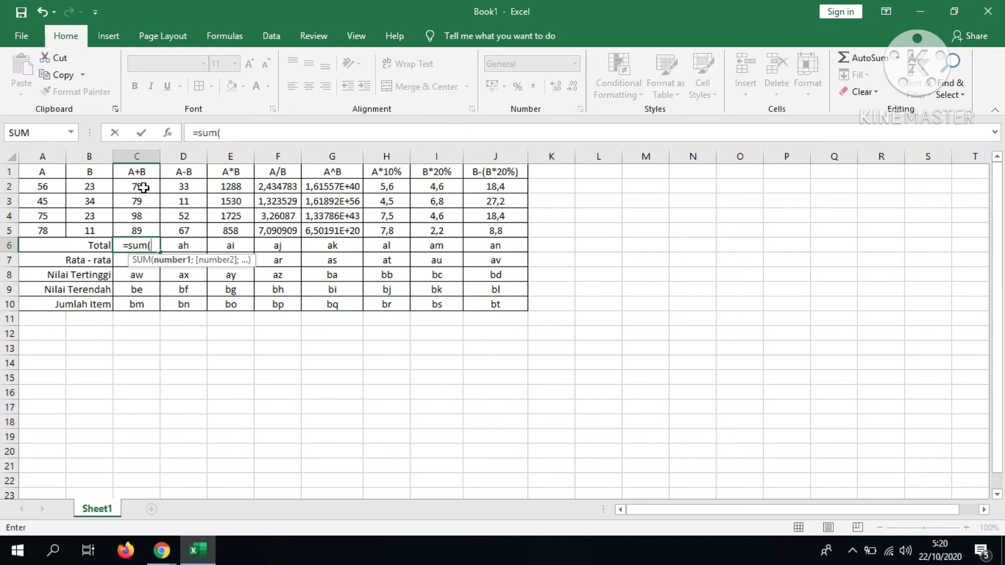
{"action": "type", "text": "C2:"}
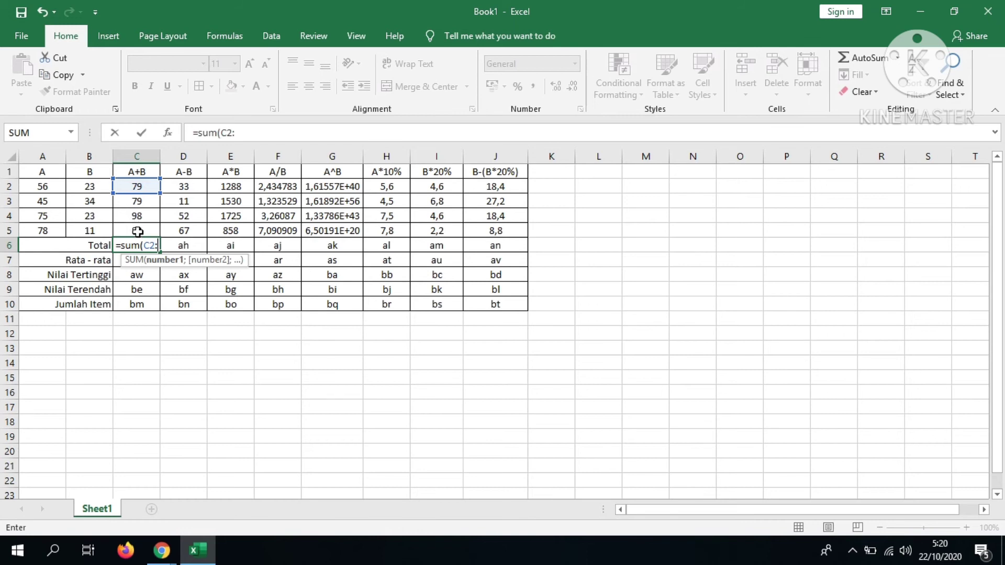
{"action": "type", "text": "C5)"}
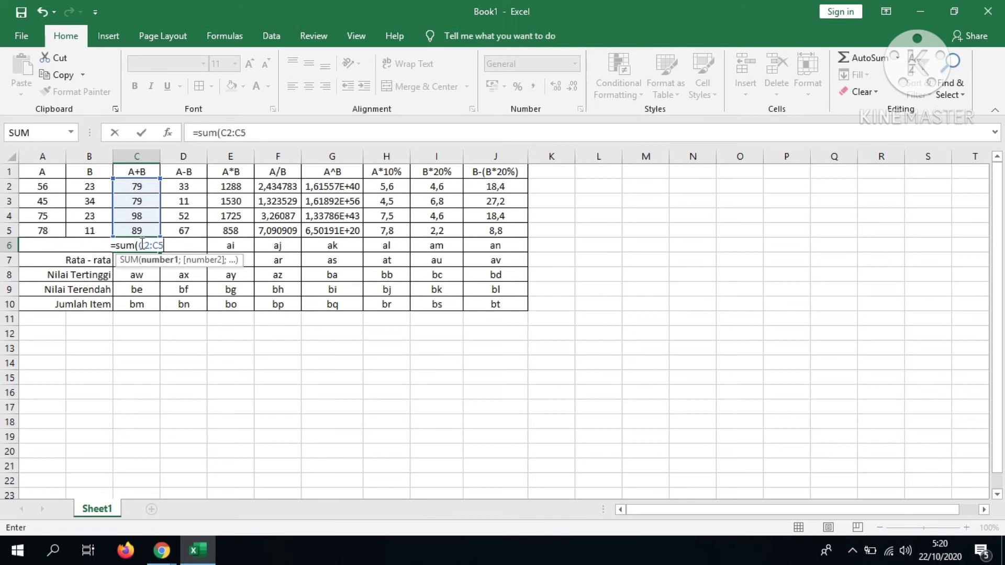
{"action": "key", "text": "Return"}
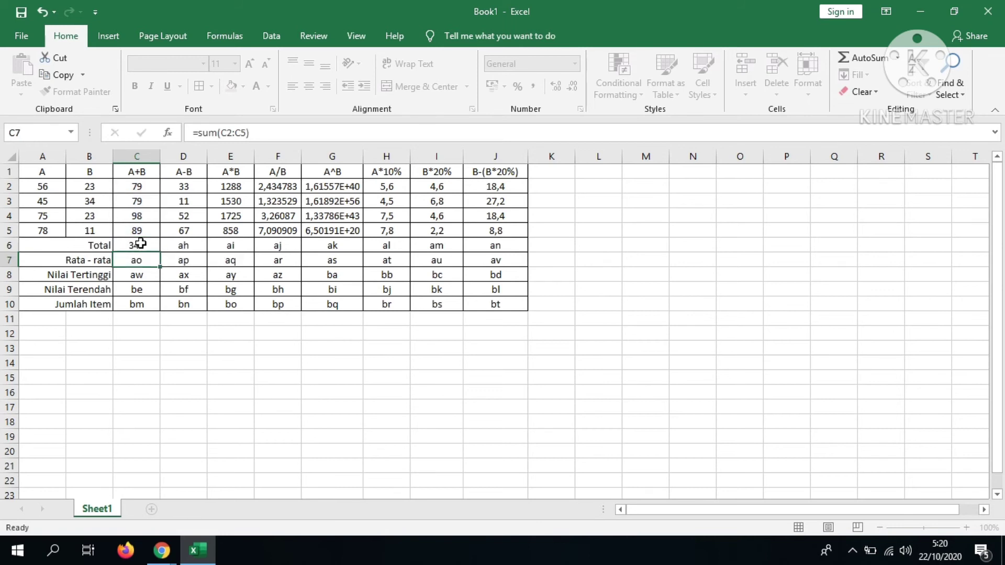
- Review the SUM formula in cell C6 and fill it across the Total row through cell J6
{"action": "left_click", "coordinate": [139, 246]}
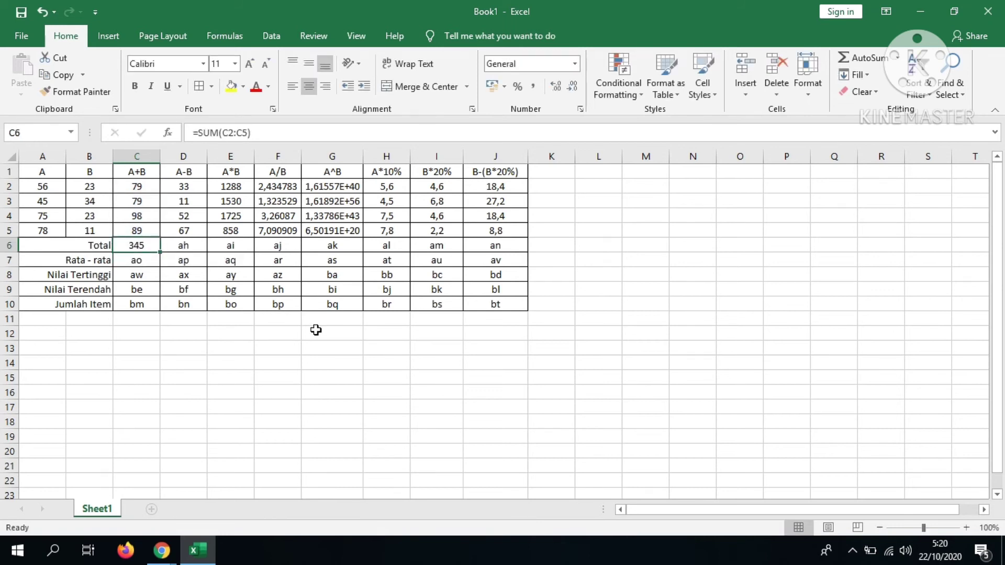
{"action": "left_click", "coordinate": [335, 133]}
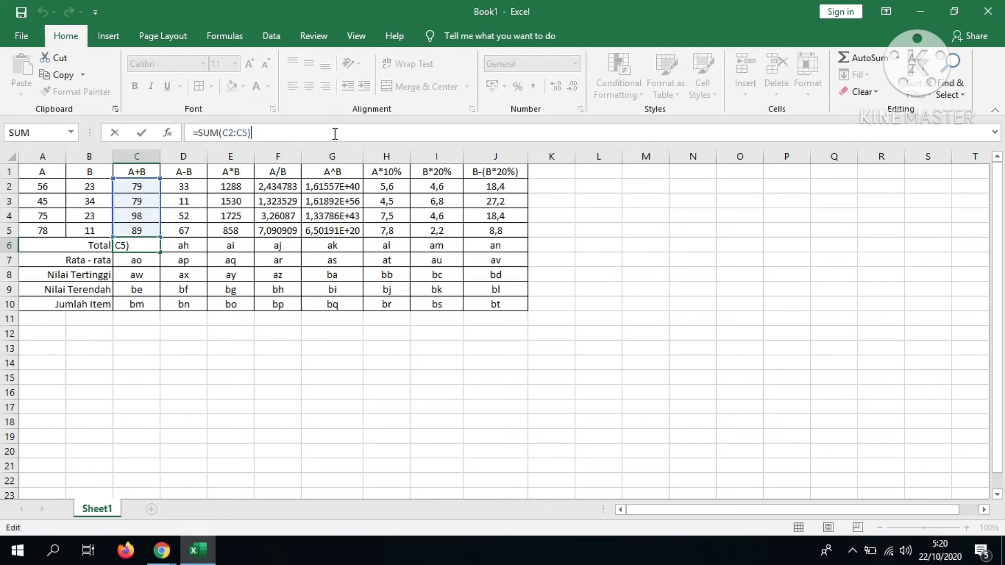
{"action": "key", "text": "Return"}
{"action": "key", "text": "Up"}
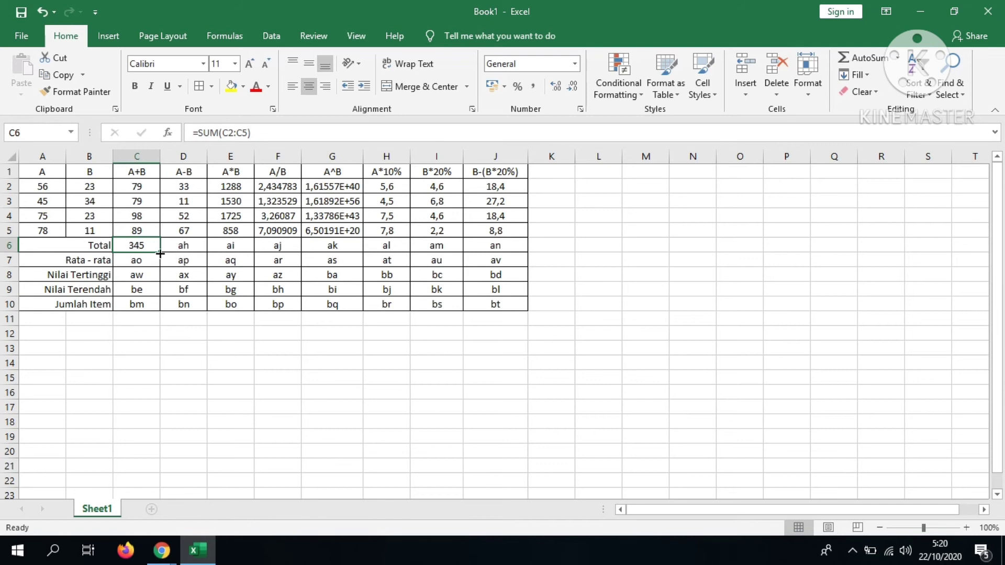
{"action": "left_click_drag", "start_coordinate": [161, 252], "coordinate": [503, 249]}
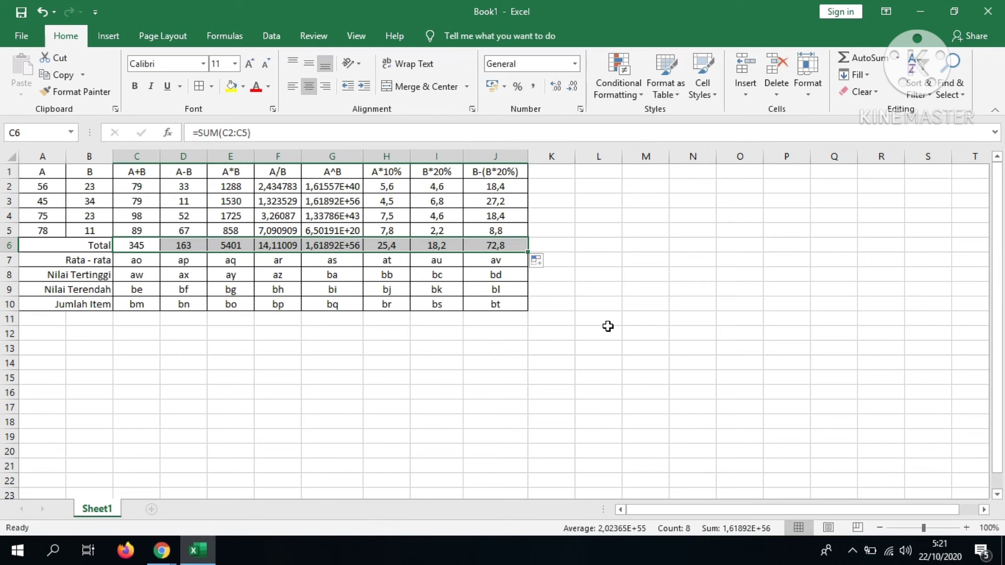
- Enter the formula =AVERAGE(C2:C5) in cell C7 of the Rata - rata row and fill it across through cell J7
{"action": "key", "text": "Down"}
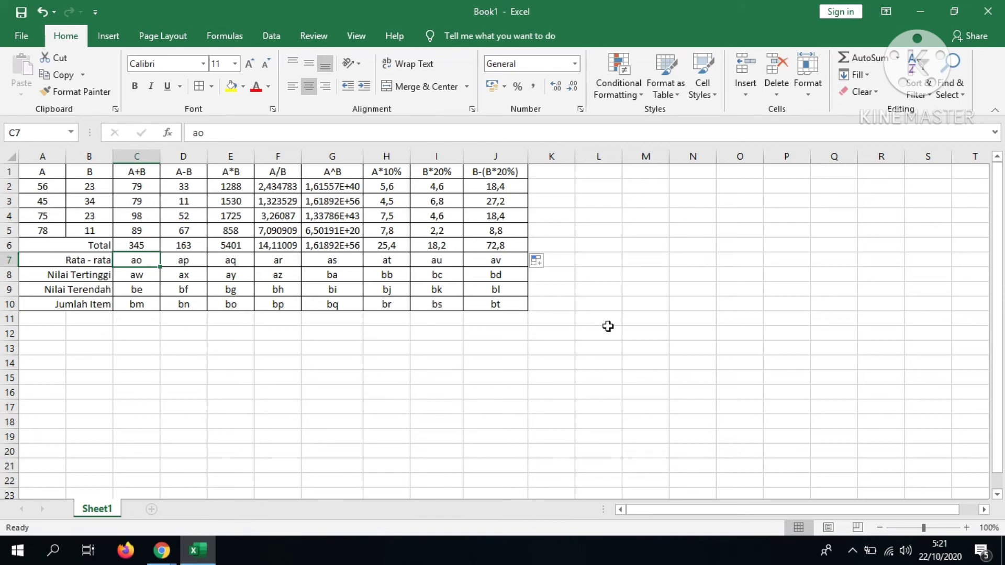
{"action": "type", "text": "=av"}
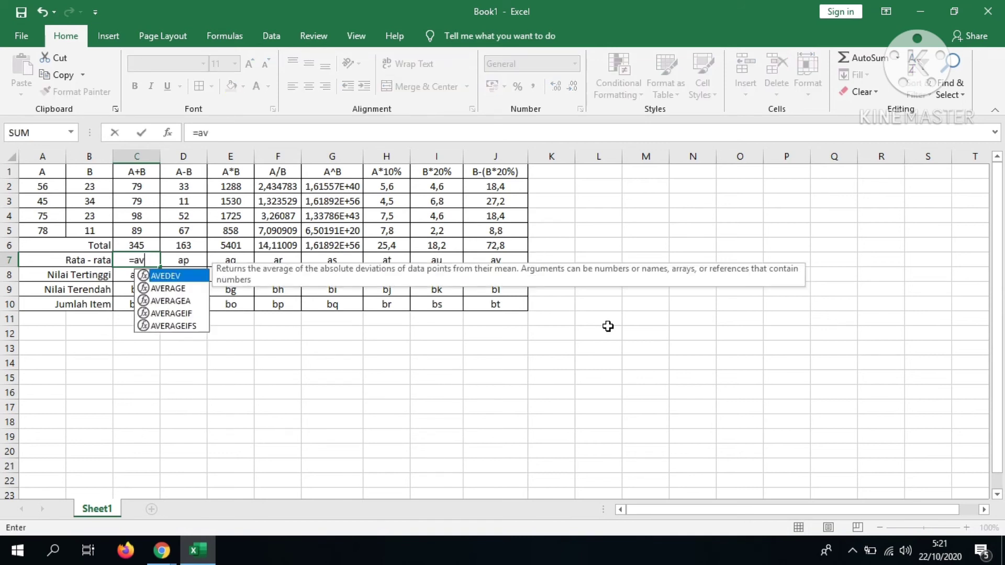
{"action": "type", "text": "era"}
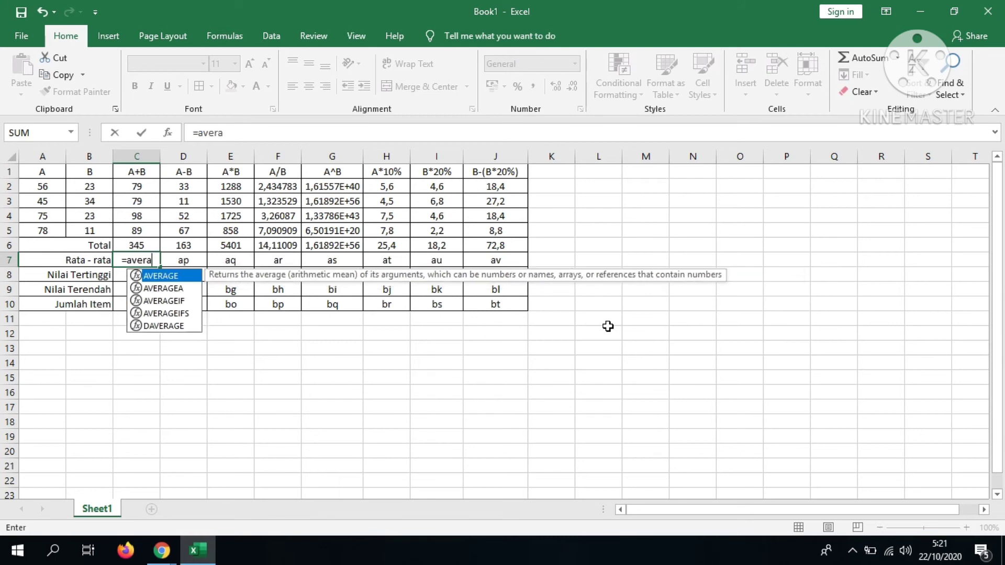
{"action": "key", "text": "Tab"}
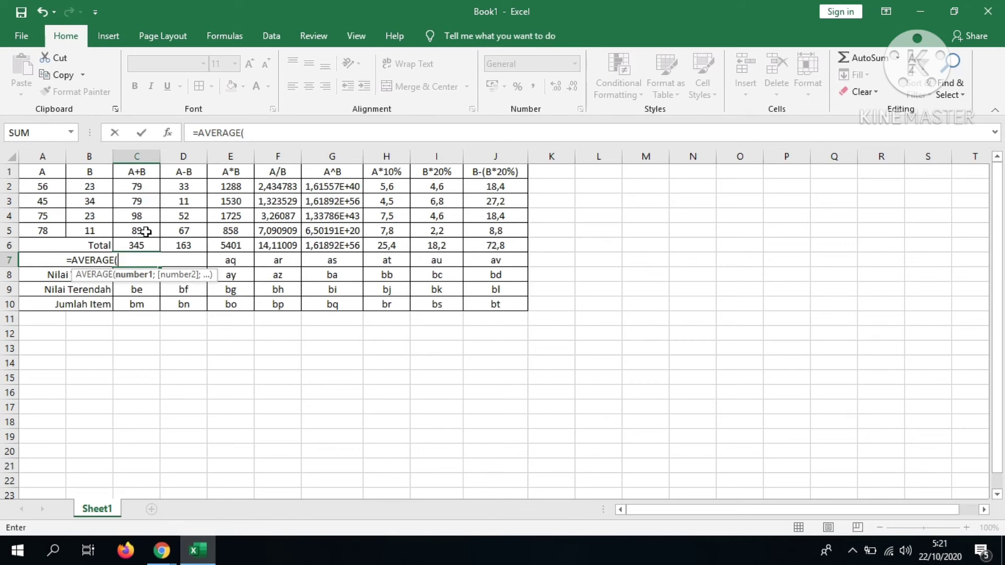
{"action": "type", "text": "C2"}
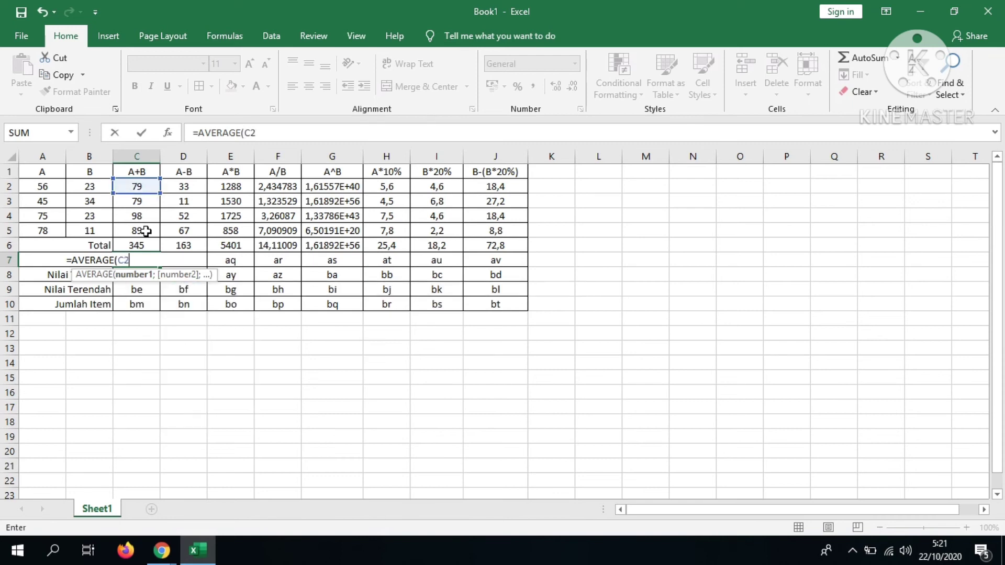
{"action": "type", "text": ":C5"}
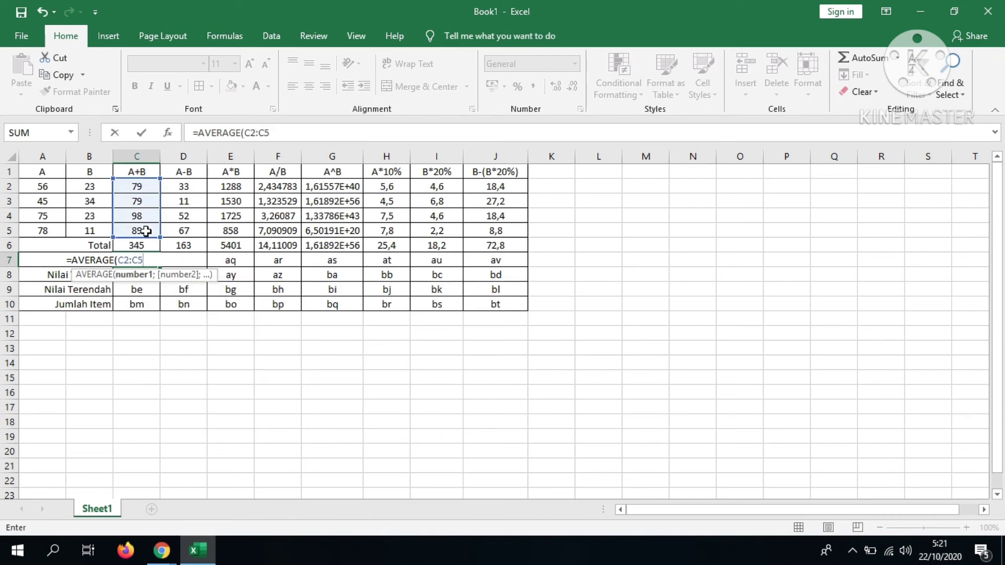
{"action": "type", "text": ")"}
{"action": "key", "text": "Return"}
{"action": "key", "text": "Up"}
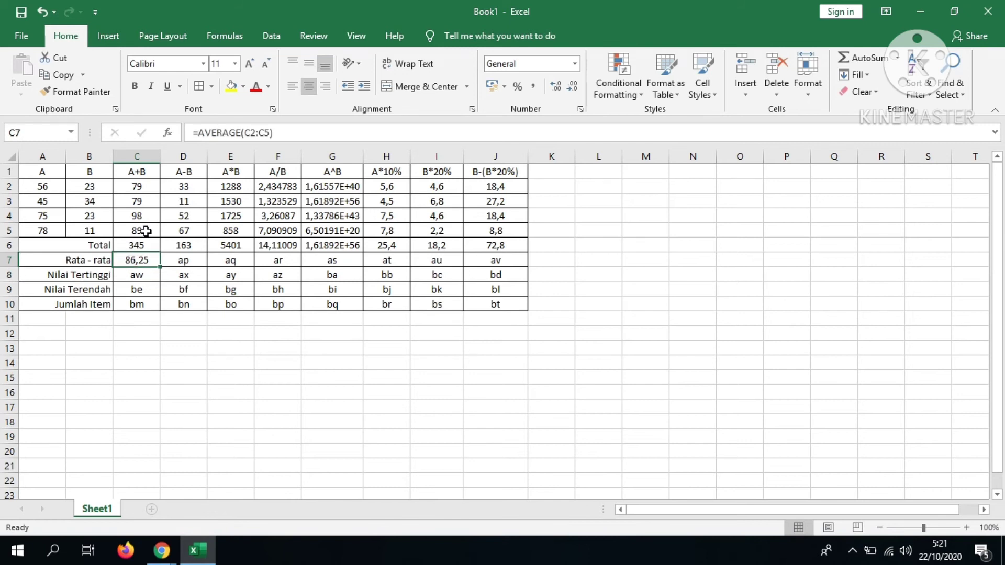
{"action": "left_click_drag", "start_coordinate": [159, 267], "coordinate": [512, 263]}
{"action": "left_click", "coordinate": [512, 263]}
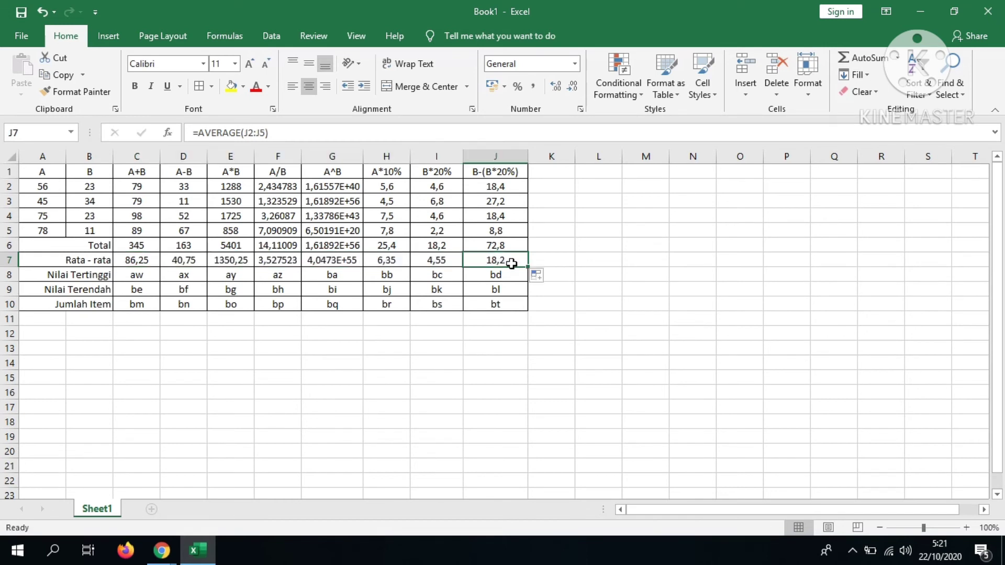
- Enter the formula =MAX(C2:C5) in cell C8 of the Nilai Tertinggi row
{"action": "key", "text": "Down"}
{"action": "key", "text": "Left"}
{"action": "key", "text": "Left"}
{"action": "key", "text": "Left"}
{"action": "key", "text": "Left"}
{"action": "key", "text": "Left"}
{"action": "key", "text": "Left"}
{"action": "key", "text": "Left"}
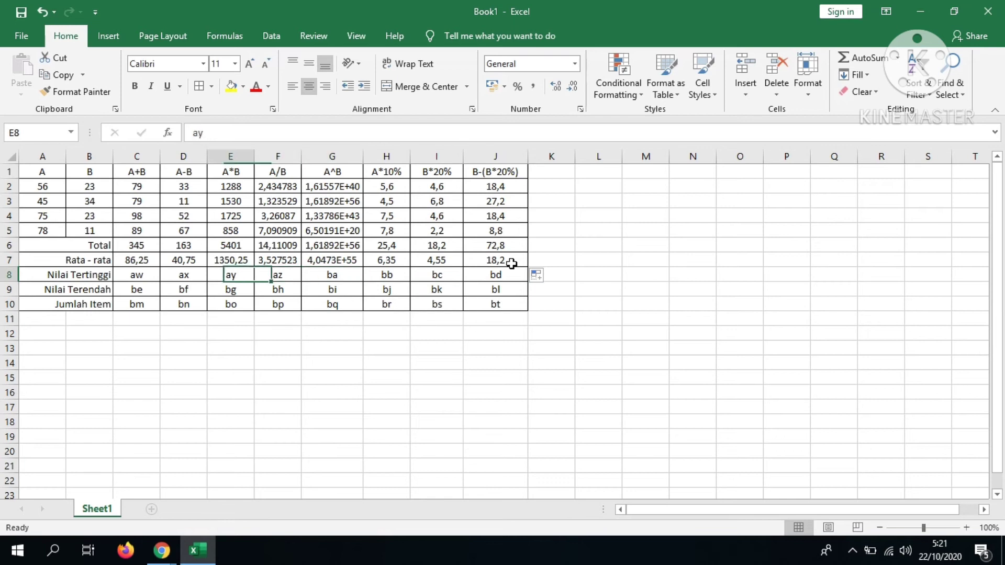
{"action": "type", "text": "="}
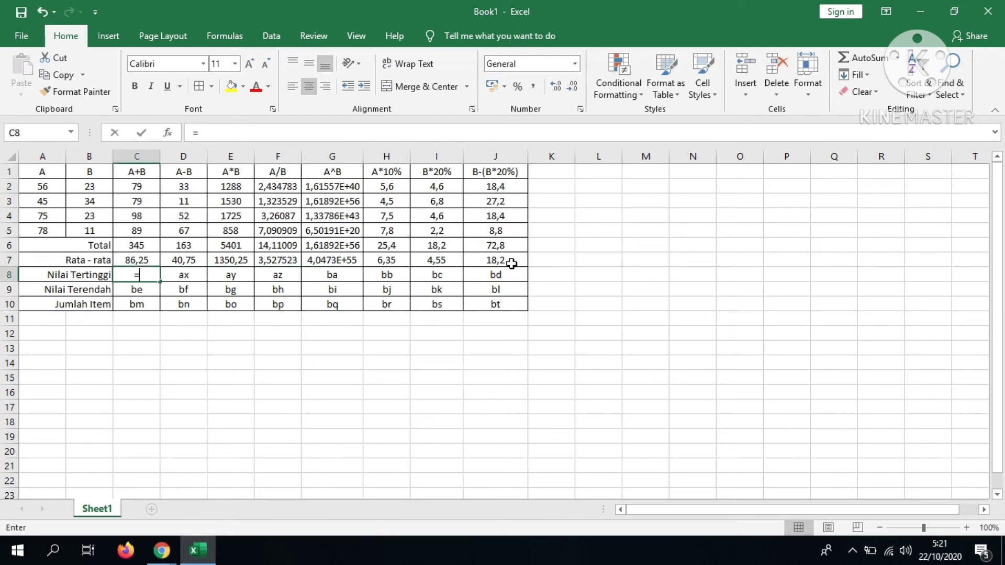
{"action": "type", "text": "max("}
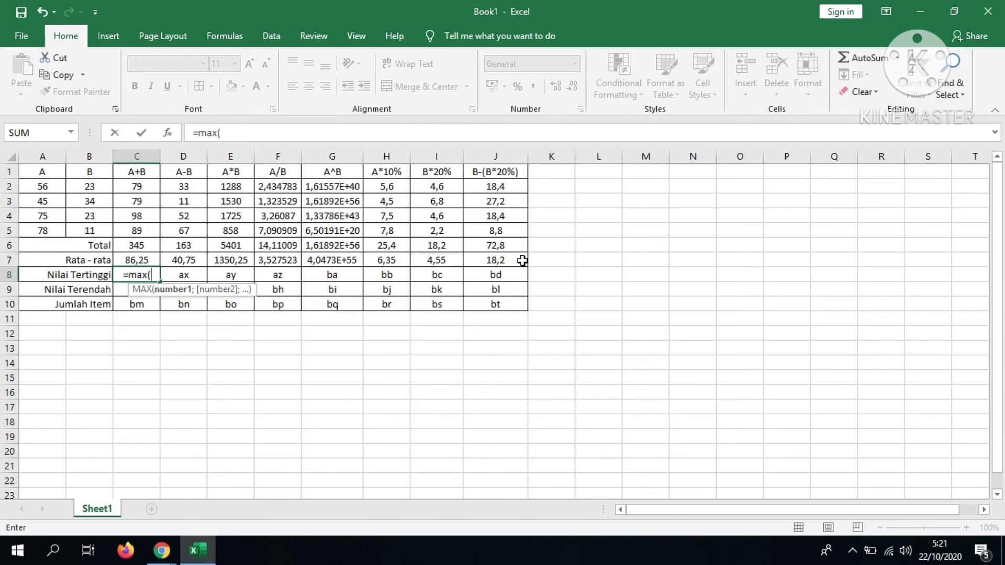
{"action": "type", "text": "C2:"}
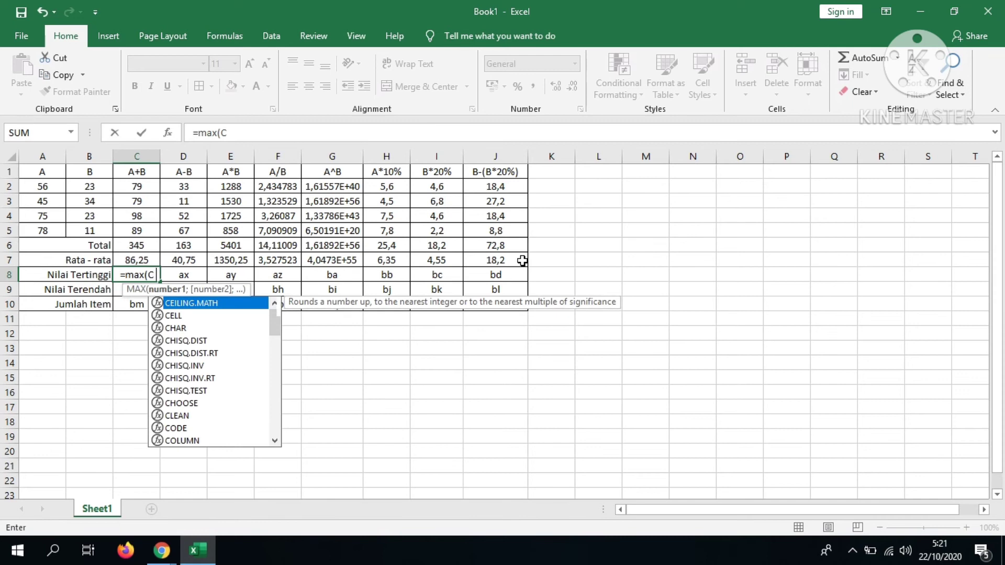
{"action": "type", "text": "5)"}
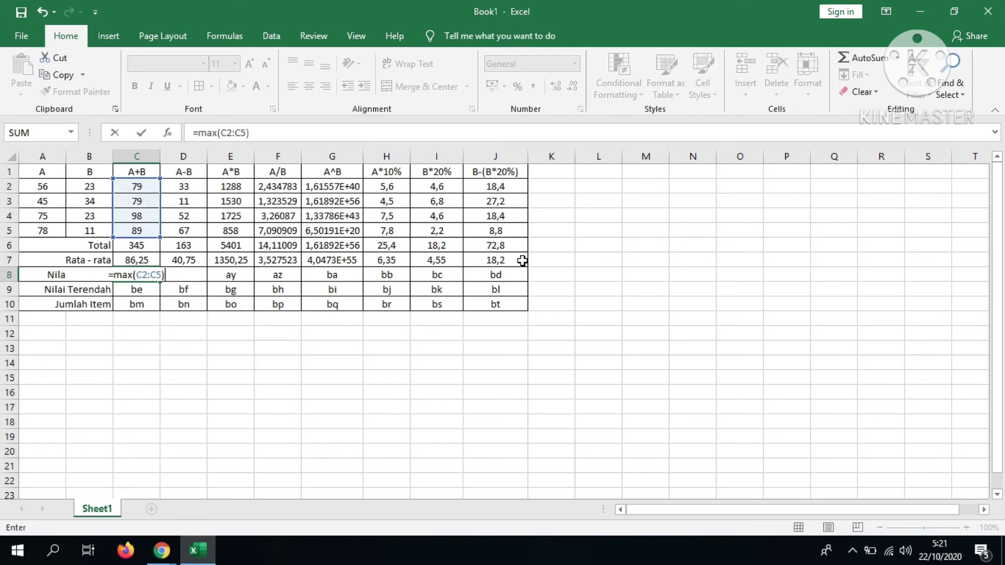
{"action": "key", "text": "Return"}
{"action": "key", "text": "Up"}
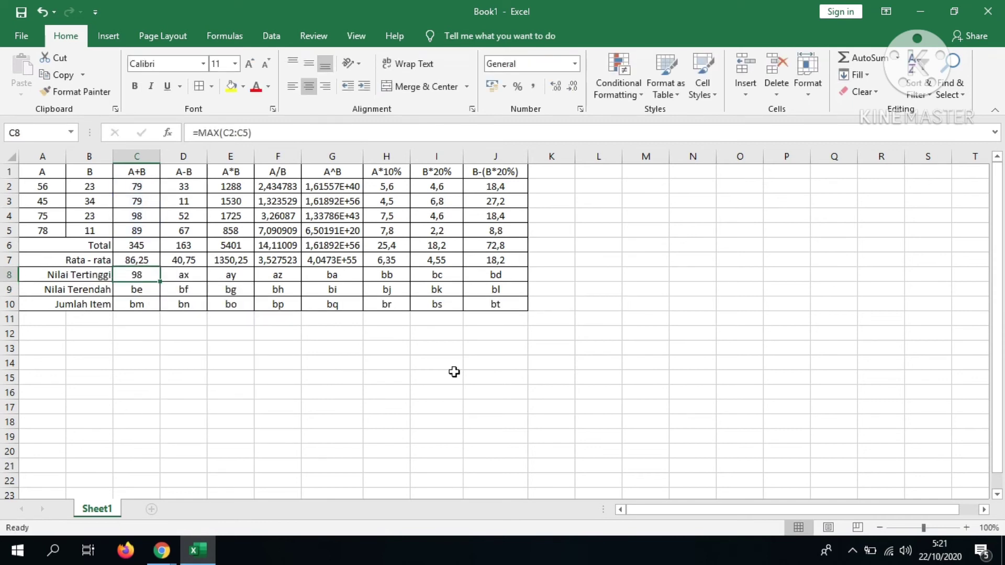
- Fill the MAX formula from cell C8 across the Nilai Tertinggi row through cell J8 and check it against the column values
{"action": "left_click", "coordinate": [152, 216]}
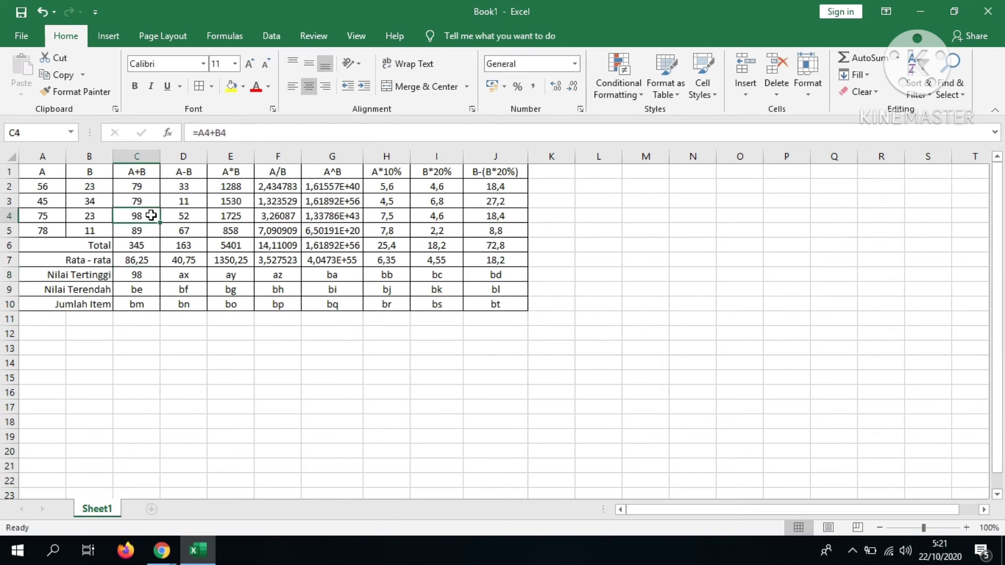
{"action": "left_click", "coordinate": [152, 275]}
{"action": "left_click_drag", "start_coordinate": [159, 282], "coordinate": [539, 278]}
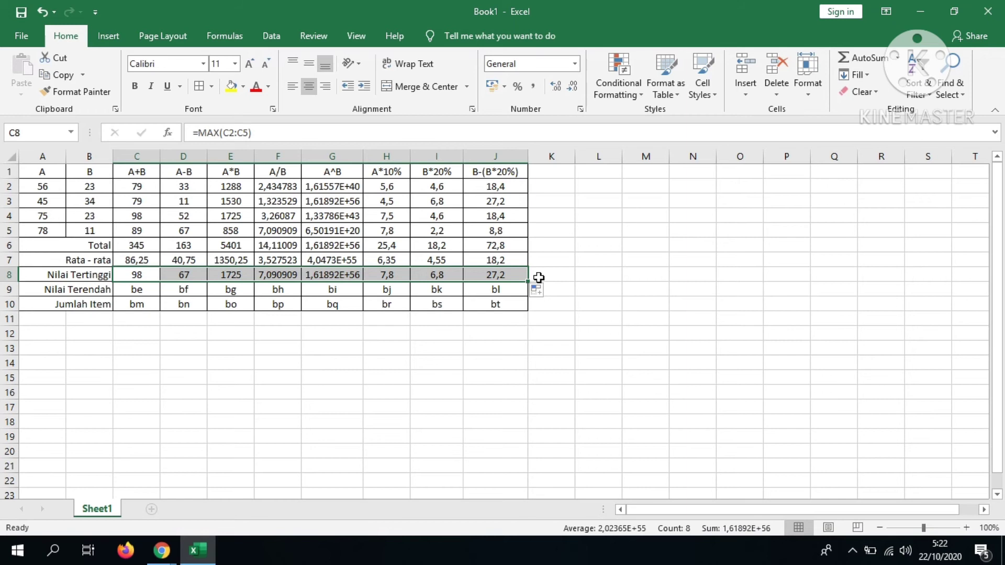
{"action": "left_click", "coordinate": [508, 274]}
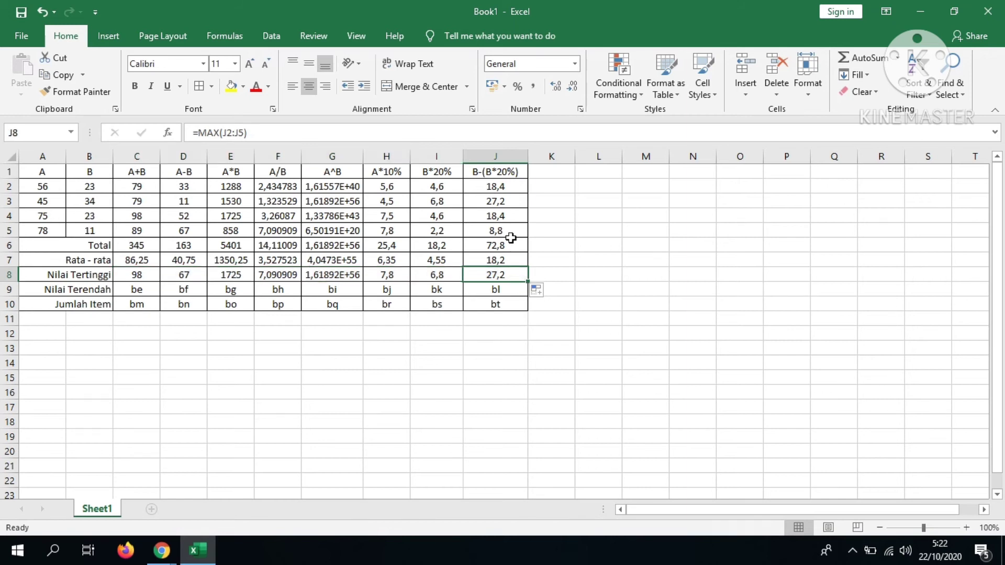
{"action": "left_click", "coordinate": [508, 203]}
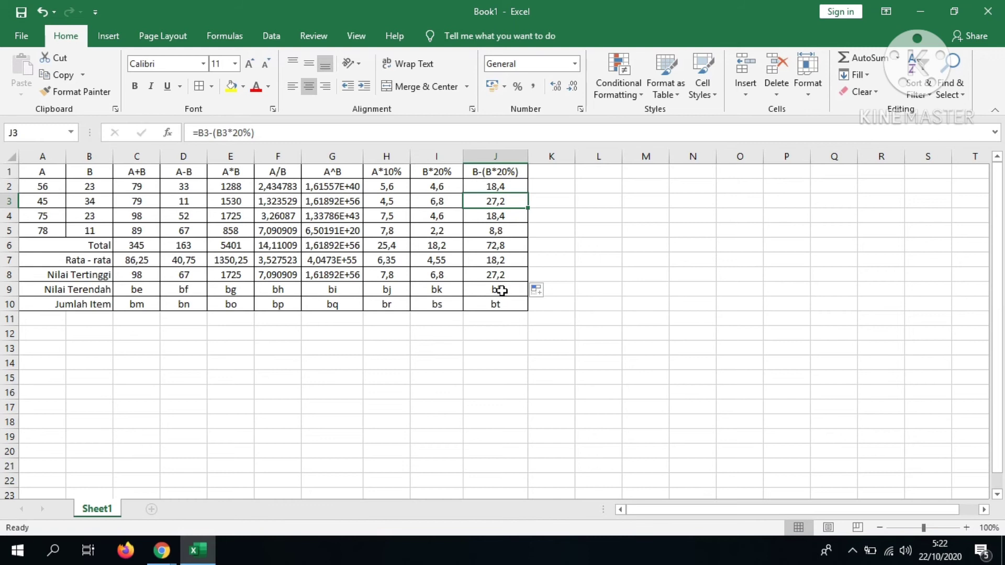
- Enter the formula =MIN(C2:C5) in cell C9 of the Nilai Terendah row and fill it across through cell J9
{"action": "key", "text": "Down"}
{"action": "key", "text": "Down"}
{"action": "key", "text": "Down"}
{"action": "key", "text": "Down"}
{"action": "key", "text": "Down"}
{"action": "key", "text": "Down"}
{"action": "key", "text": "Left"}
{"action": "key", "text": "Left"}
{"action": "key", "text": "Left"}
{"action": "key", "text": "Left"}
{"action": "key", "text": "Left"}
{"action": "key", "text": "Left"}
{"action": "key", "text": "Left"}
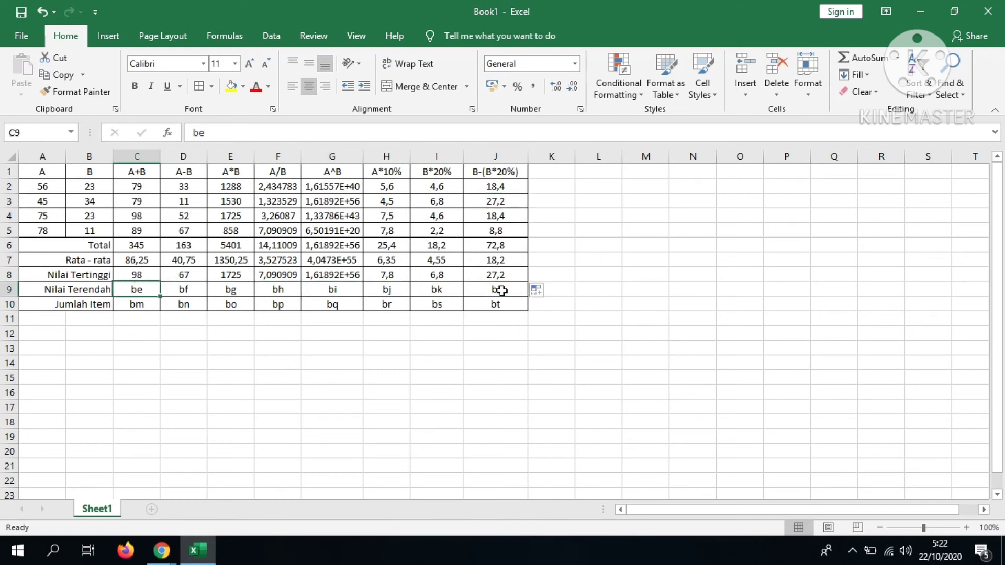
{"action": "type", "text": "=min("}
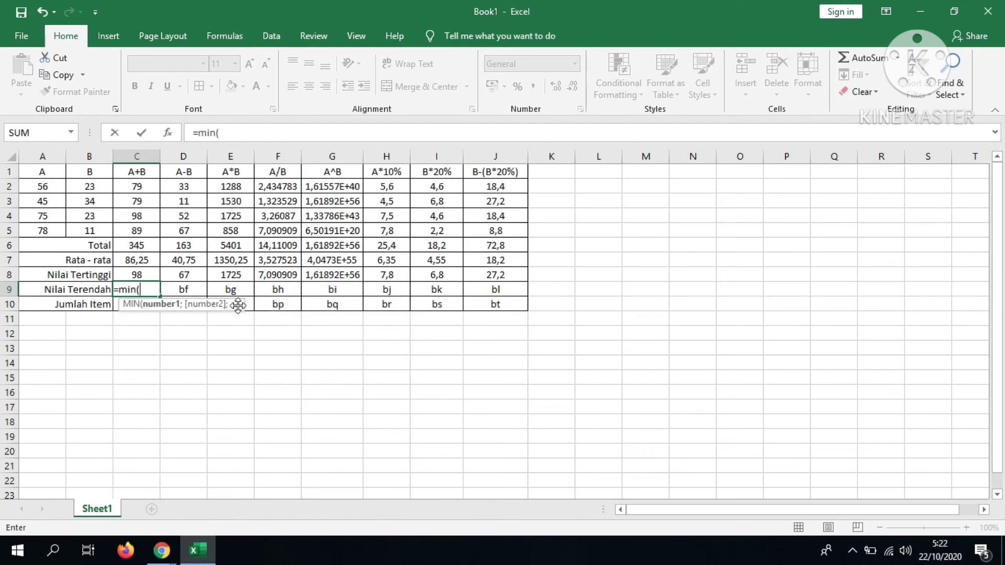
{"action": "left_click", "coordinate": [143, 189]}
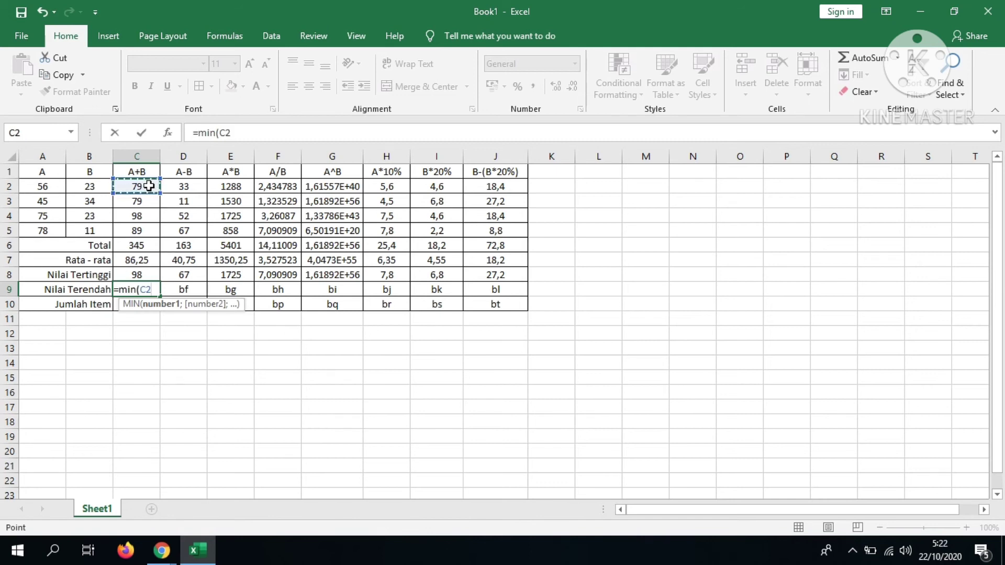
{"action": "left_click_drag", "start_coordinate": [149, 186], "coordinate": [149, 231]}
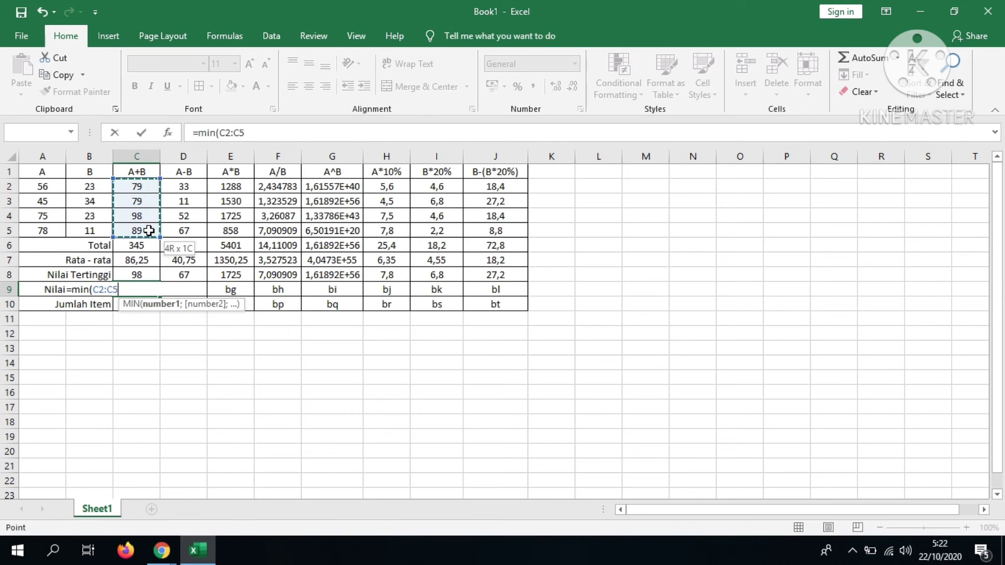
{"action": "left_click_drag", "start_coordinate": [149, 231], "coordinate": [149, 231]}
{"action": "type", "text": ")"}
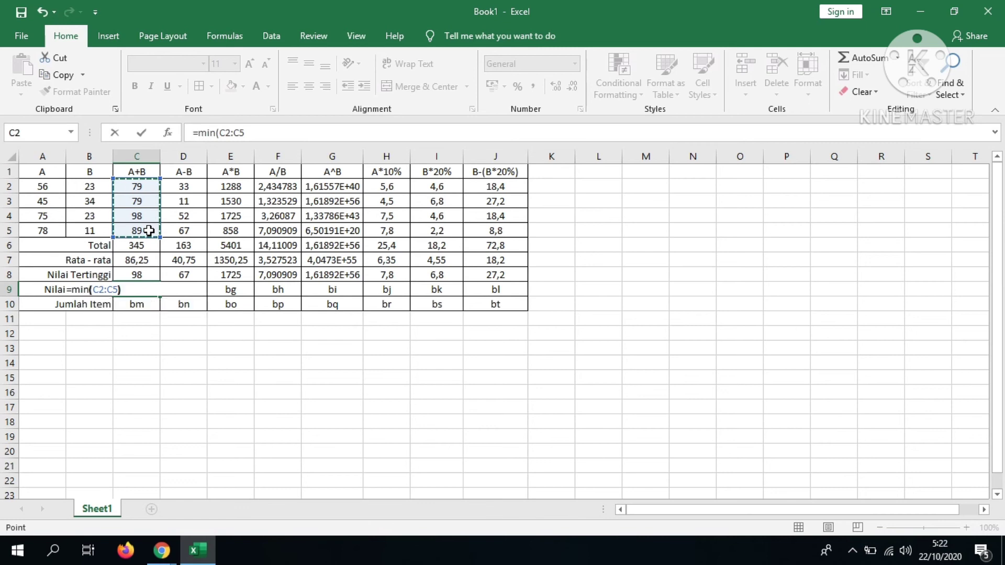
{"action": "key", "text": "Return"}
{"action": "key", "text": "Up"}
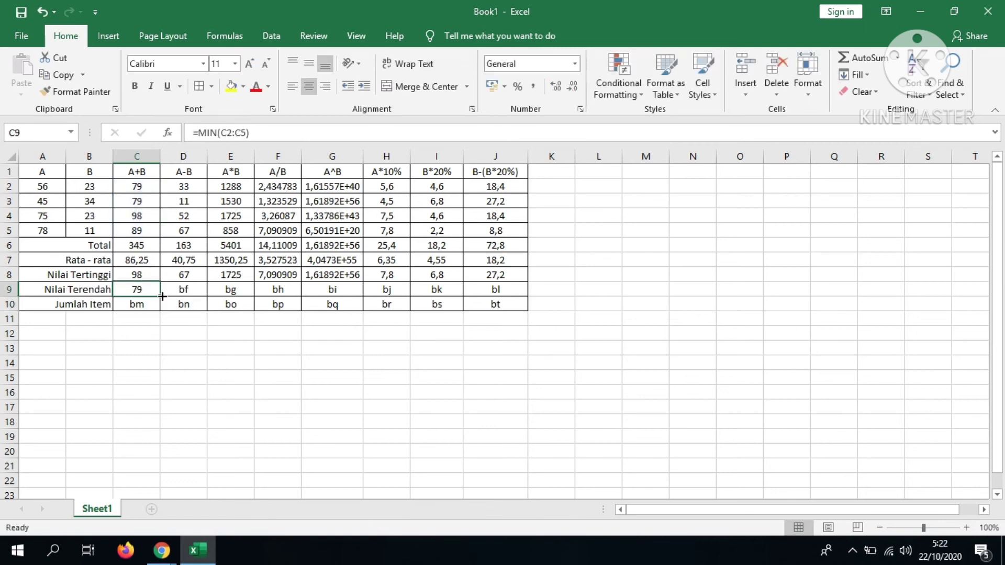
{"action": "left_click_drag", "start_coordinate": [162, 296], "coordinate": [499, 290]}
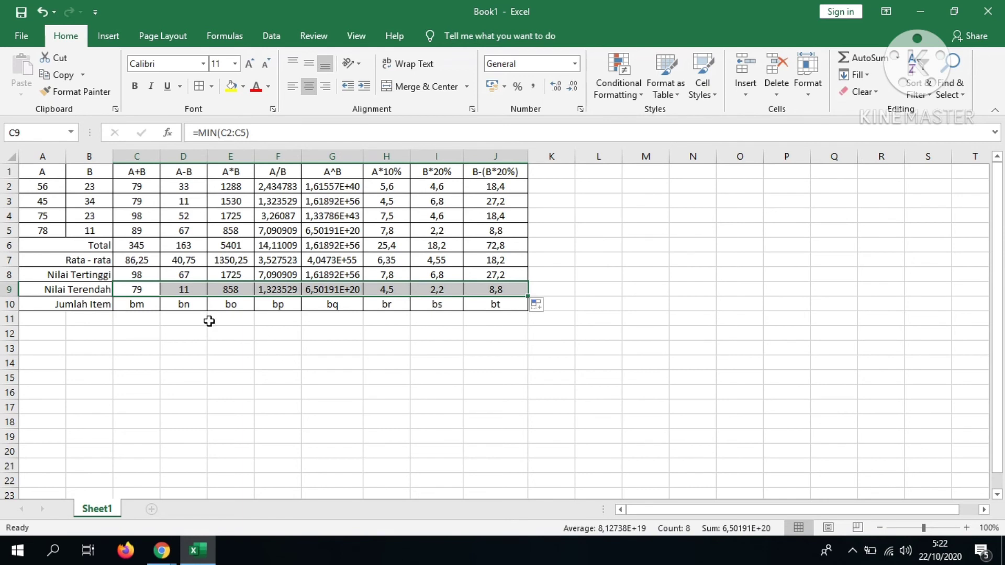
- Enter the formula =COUNT(C2:C5) in cell C10 of the Jumlah Item row and fill it across through cell J10
{"action": "left_click", "coordinate": [130, 306]}
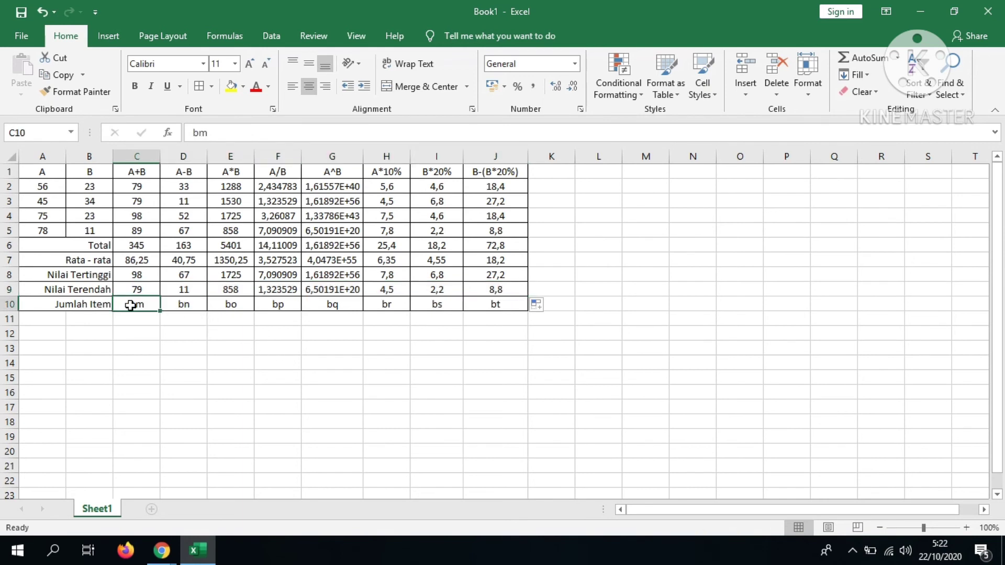
{"action": "type", "text": "=cou"}
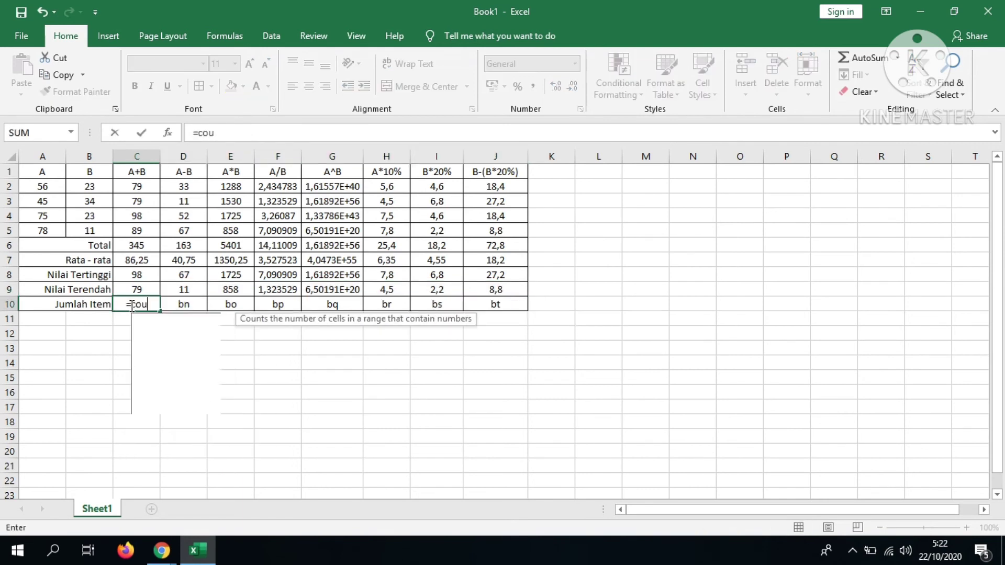
{"action": "type", "text": "nt("}
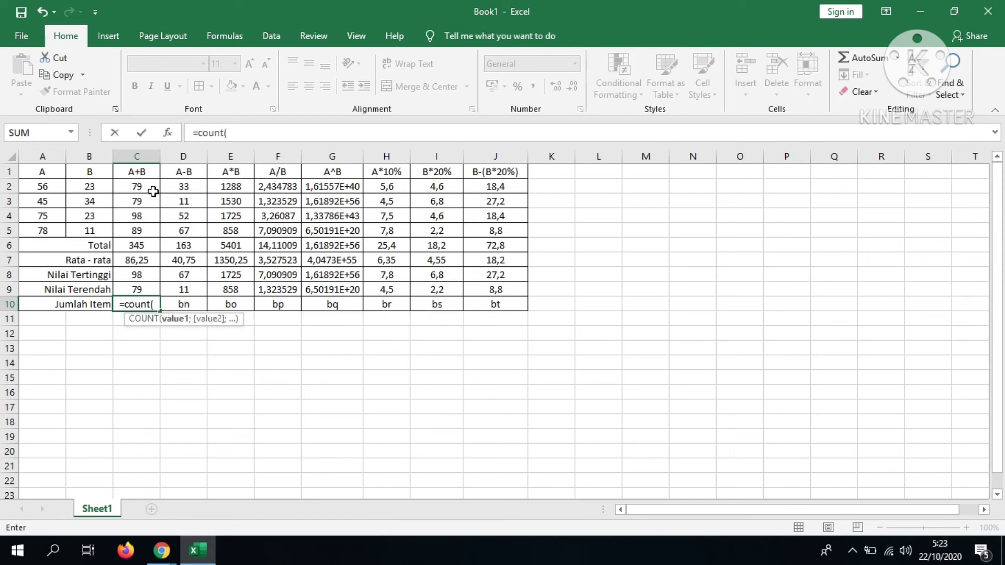
{"action": "type", "text": "C2"}
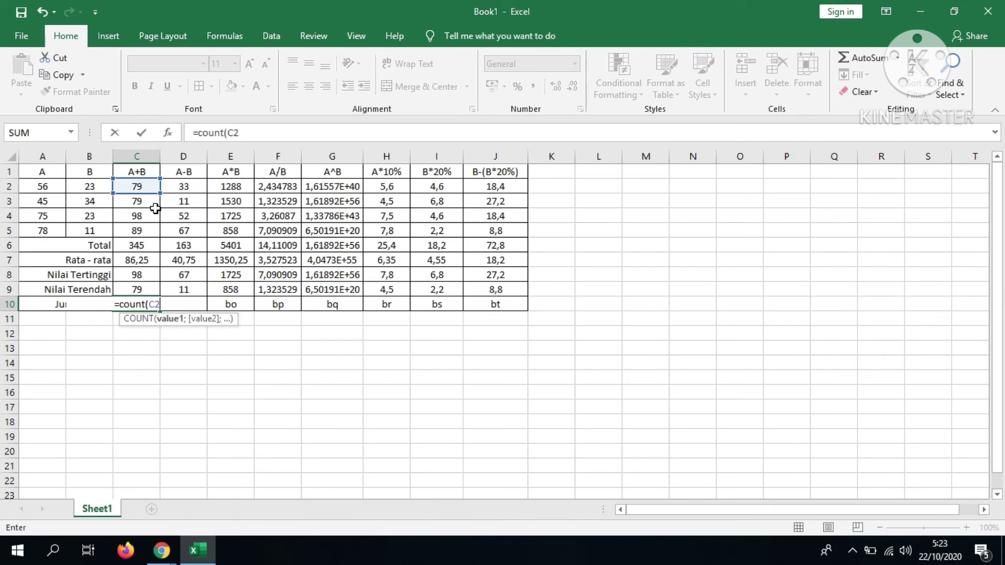
{"action": "type", "text": ":C5)"}
{"action": "key", "text": "Return"}
{"action": "key", "text": "Up"}
{"action": "left_click_drag", "start_coordinate": [164, 313], "coordinate": [518, 313]}
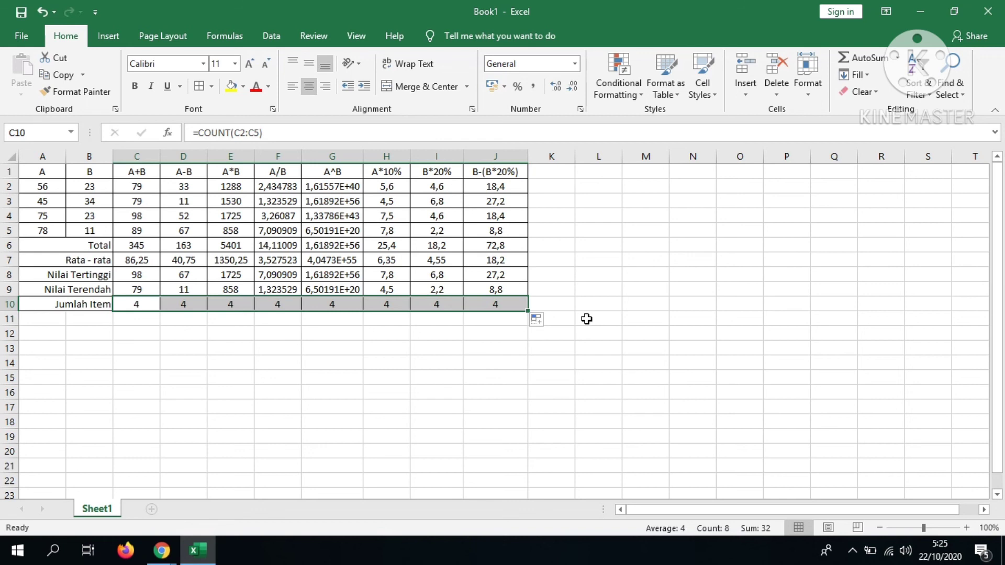
- Review the summary formulas in column C, from the Total row down to the Nilai Tertinggi row
{"action": "left_click", "coordinate": [102, 245]}
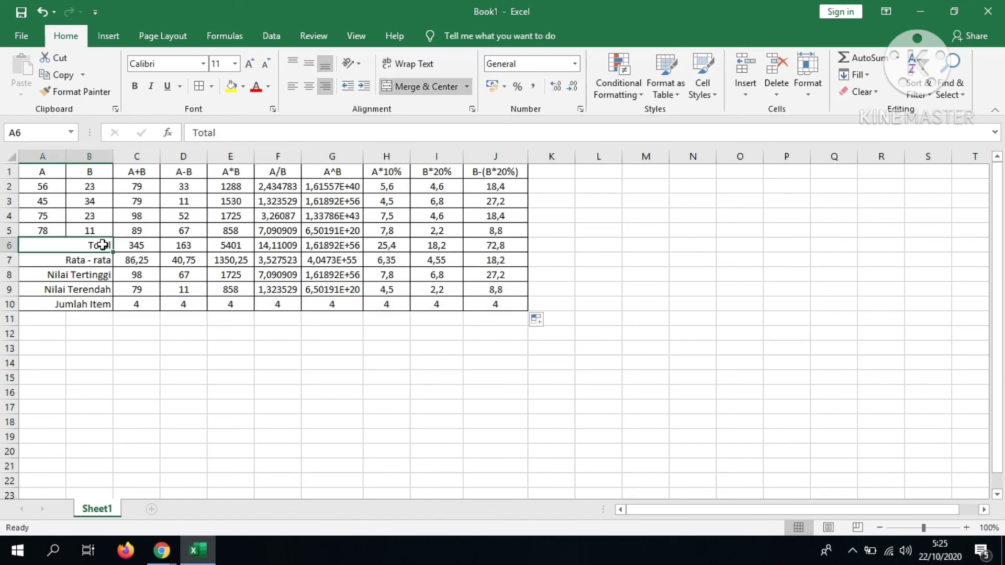
{"action": "left_click", "coordinate": [133, 245]}
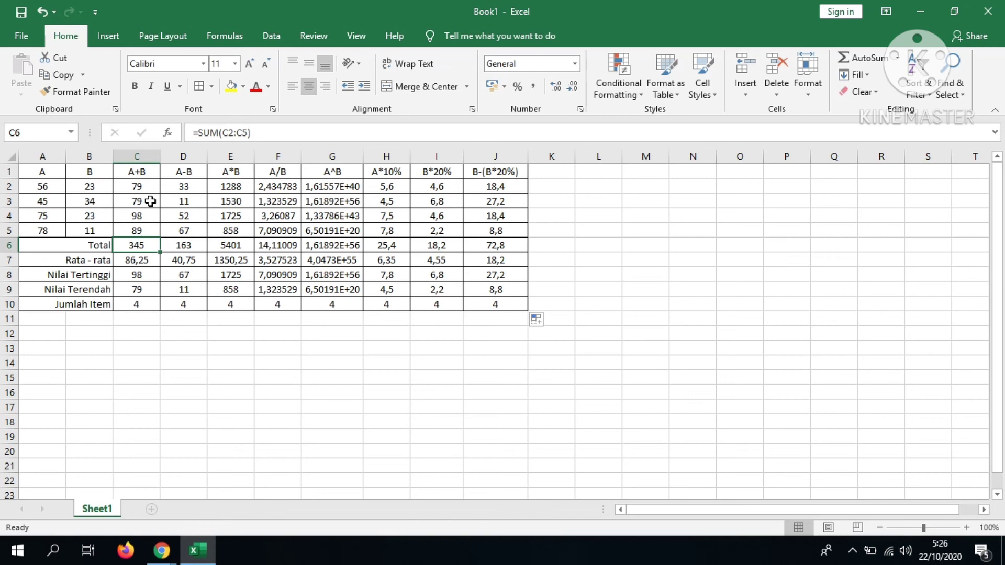
{"action": "key", "text": "Down"}
{"action": "key", "text": "Down"}
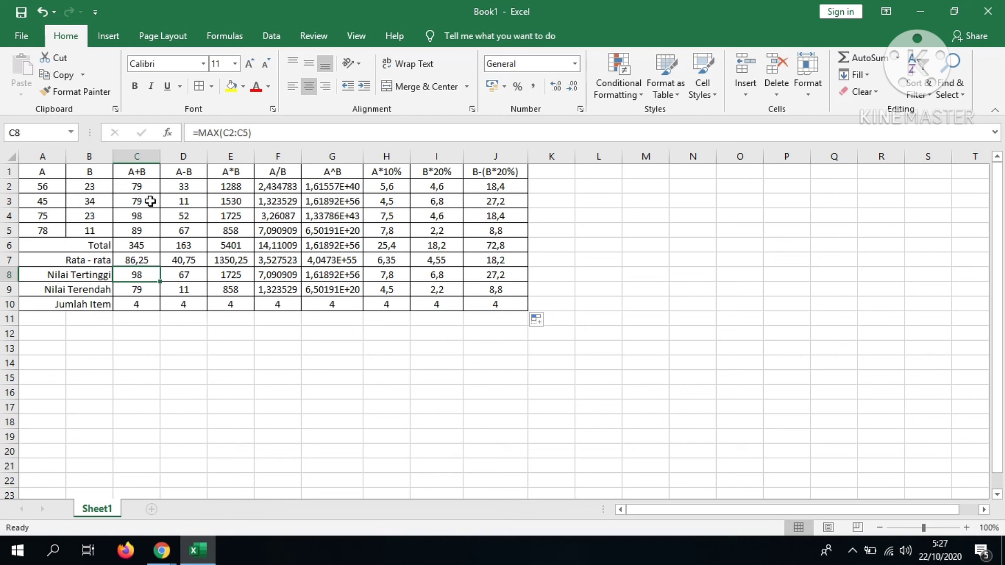
{"action": "mouse_move", "coordinate": [160, 559]}
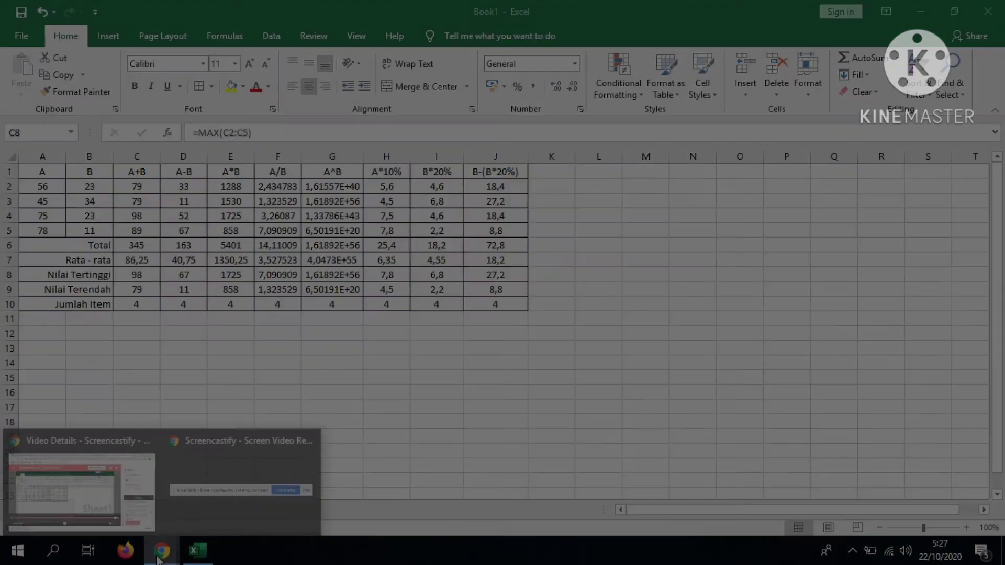